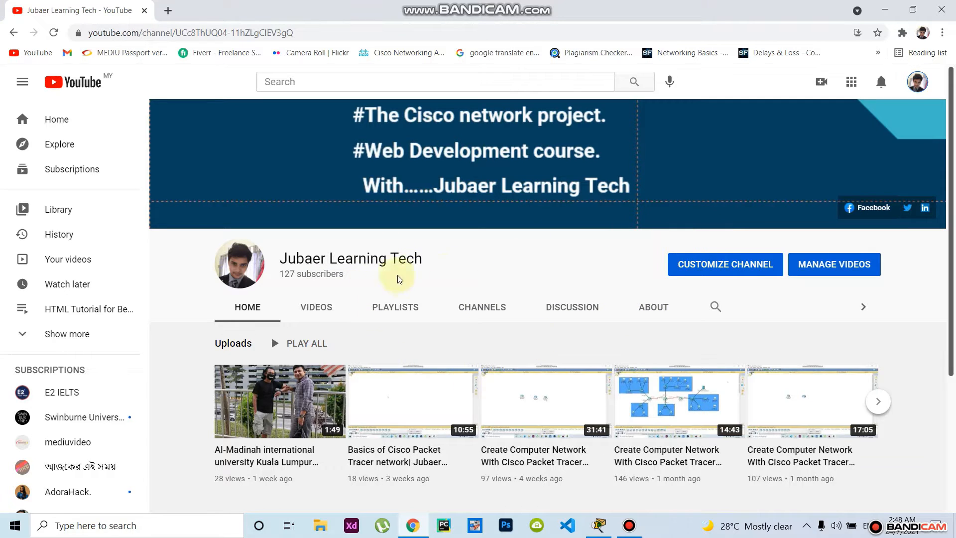
Step: Switch to Cisco Packet Tracer and place two generic PCs side by side in the workspace
left_click(605, 525)
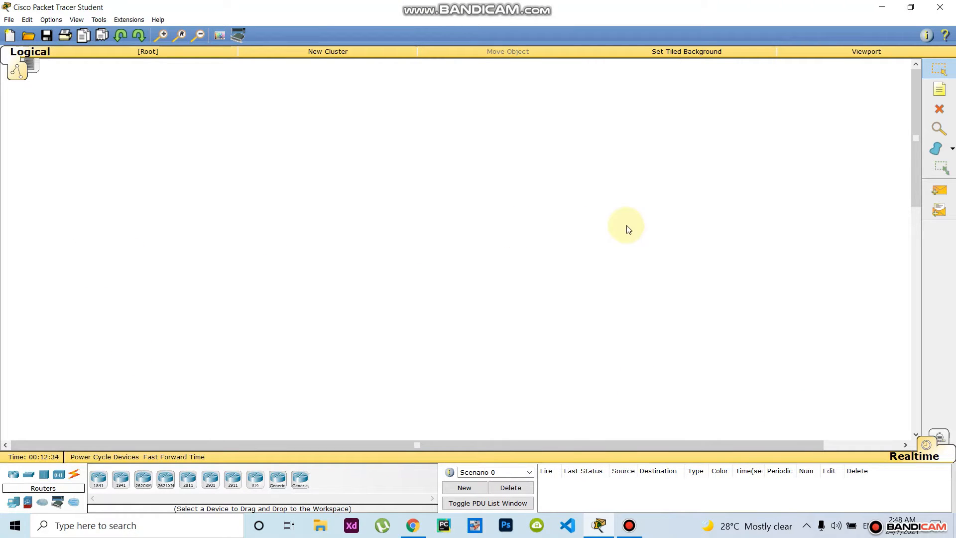
left_click(14, 502)
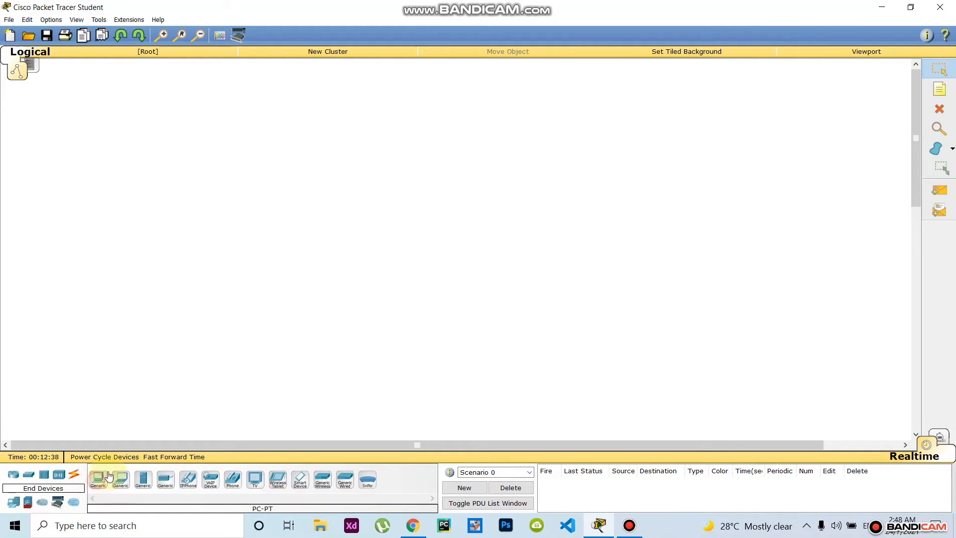
left_click_drag(109, 476, 243, 296)
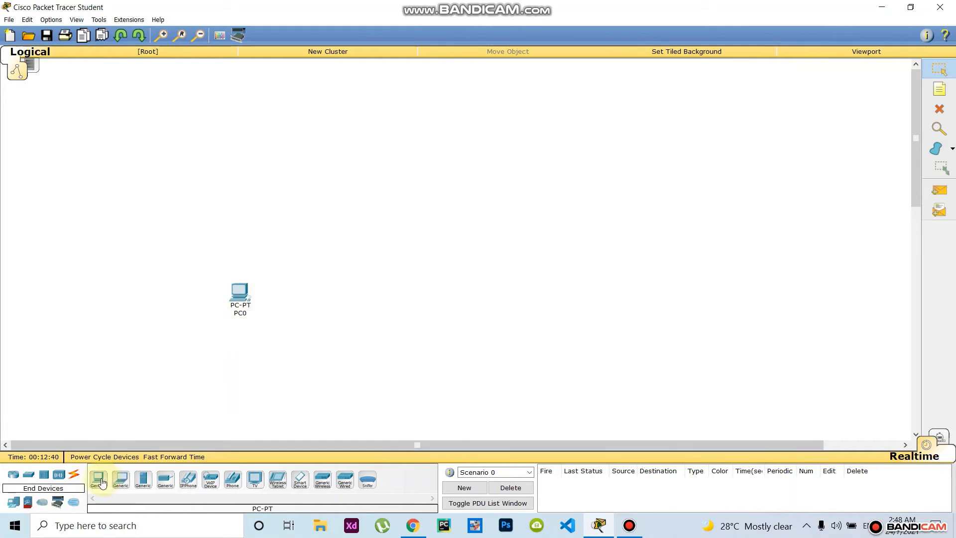
left_click_drag(212, 393, 347, 296)
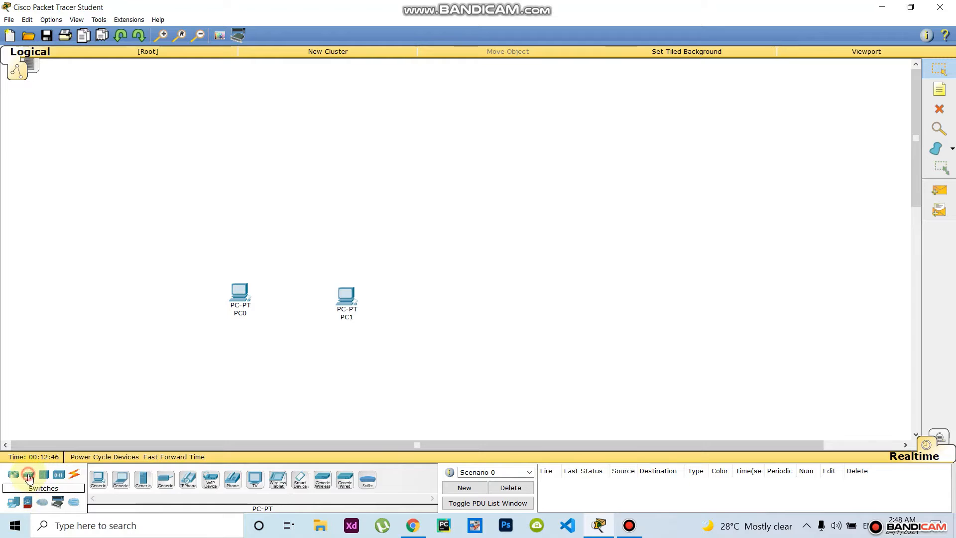
Step: Place a 2950-24 switch above and between the two PCs
left_click(29, 477)
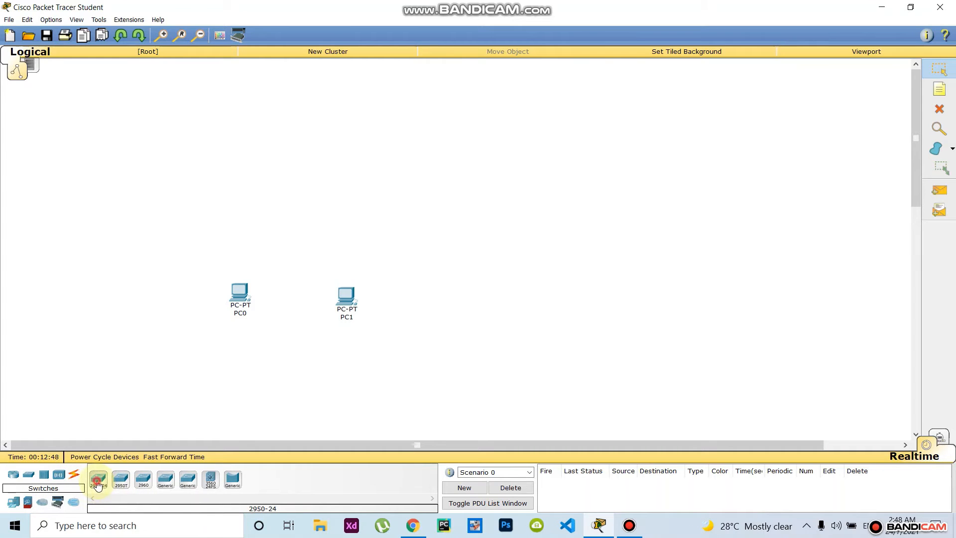
left_click_drag(98, 483, 254, 330)
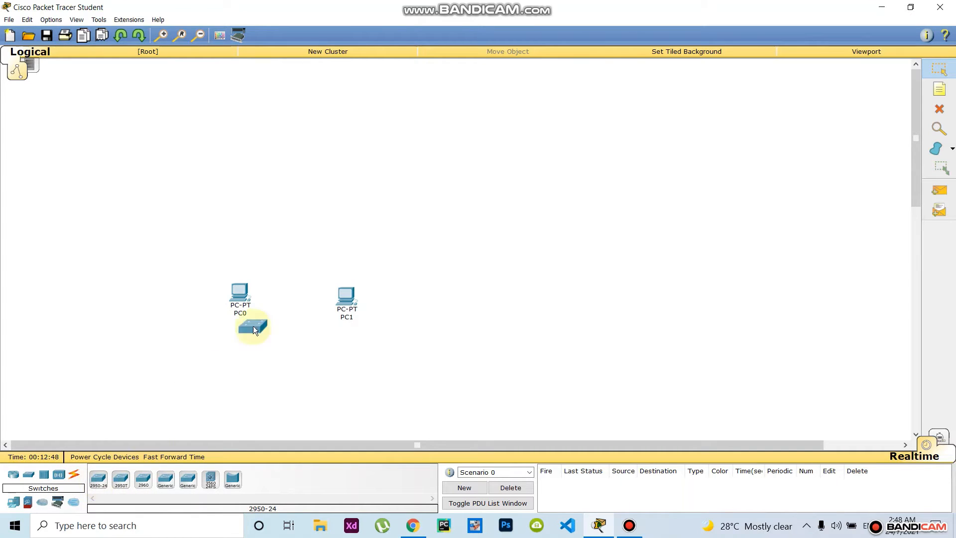
left_click(305, 210)
Step: Connect PC0's FastEthernet0 port to the switch's FastEthernet0/1 port with a copper straight-through cable
left_click(75, 477)
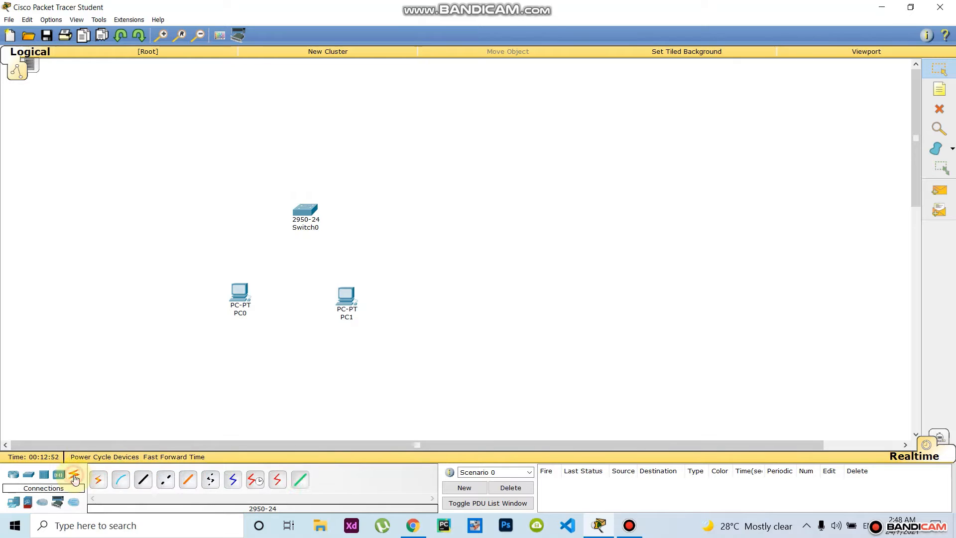
left_click(144, 479)
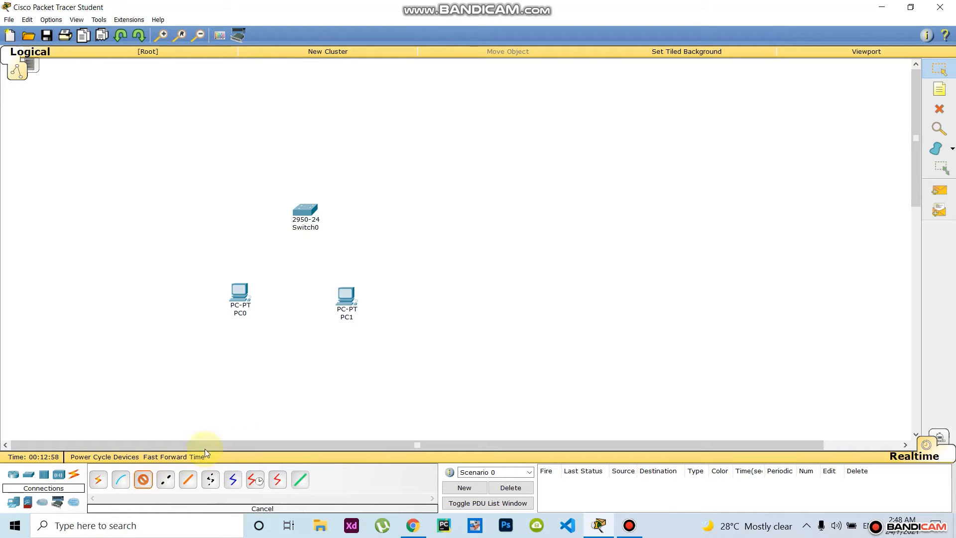
left_click(238, 293)
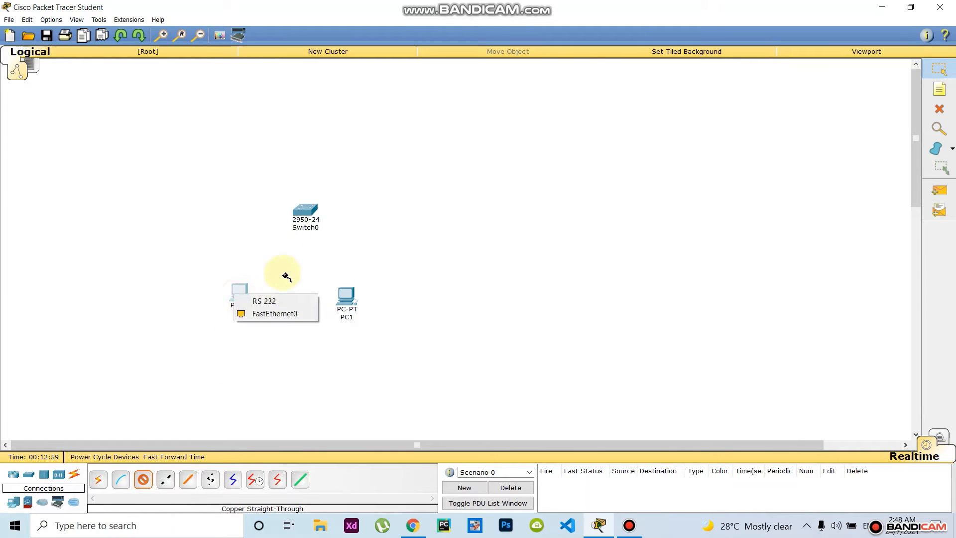
left_click(274, 313)
left_click(313, 213)
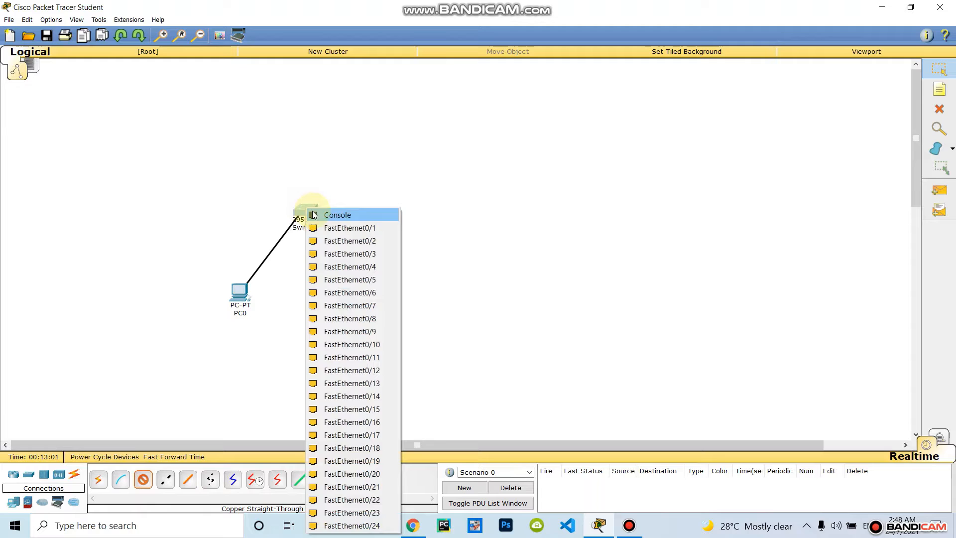
left_click(339, 227)
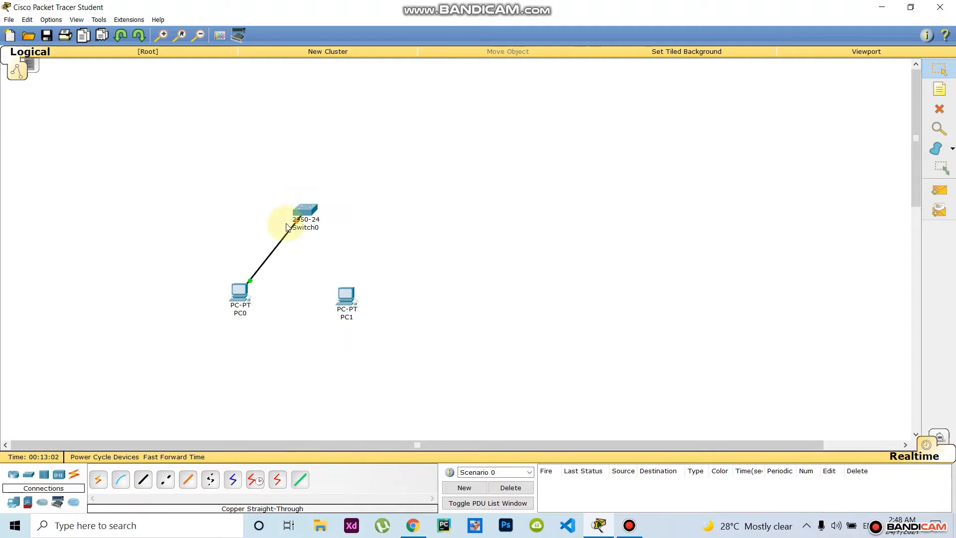
Step: Connect PC1 to the switch with a copper straight-through cable and slightly adjust the positions of both PCs
left_click(143, 480)
left_click(345, 297)
left_click(376, 317)
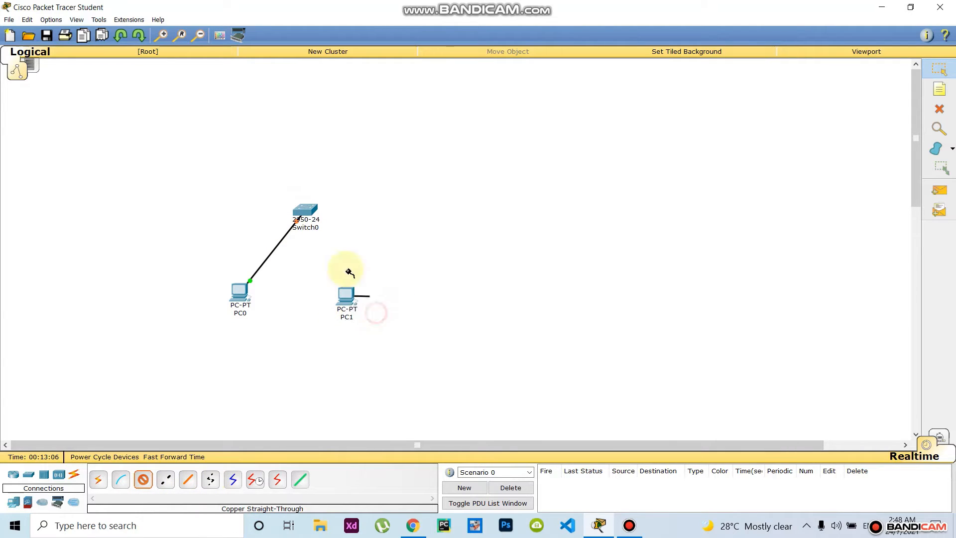
left_click(305, 212)
left_click(343, 232)
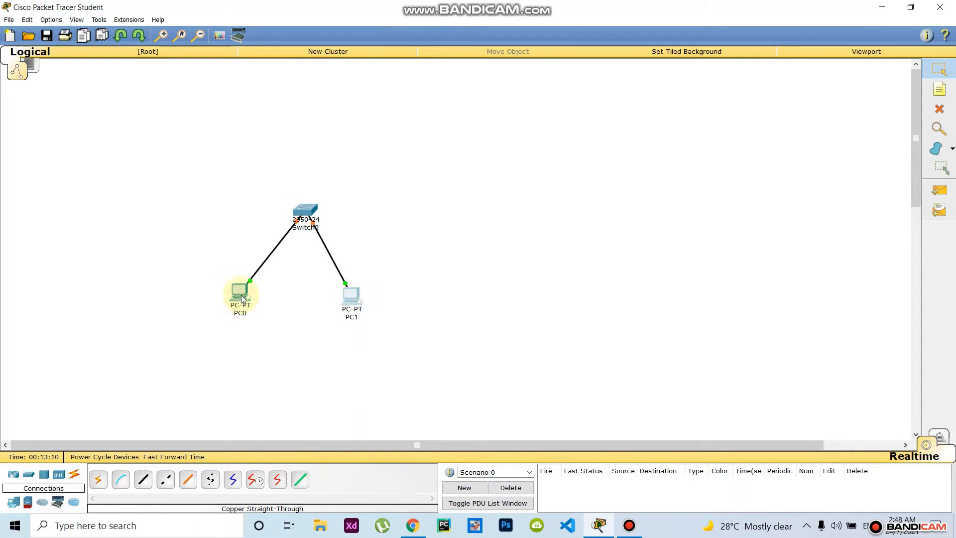
left_click_drag(241, 294, 248, 292)
left_click_drag(350, 298, 349, 296)
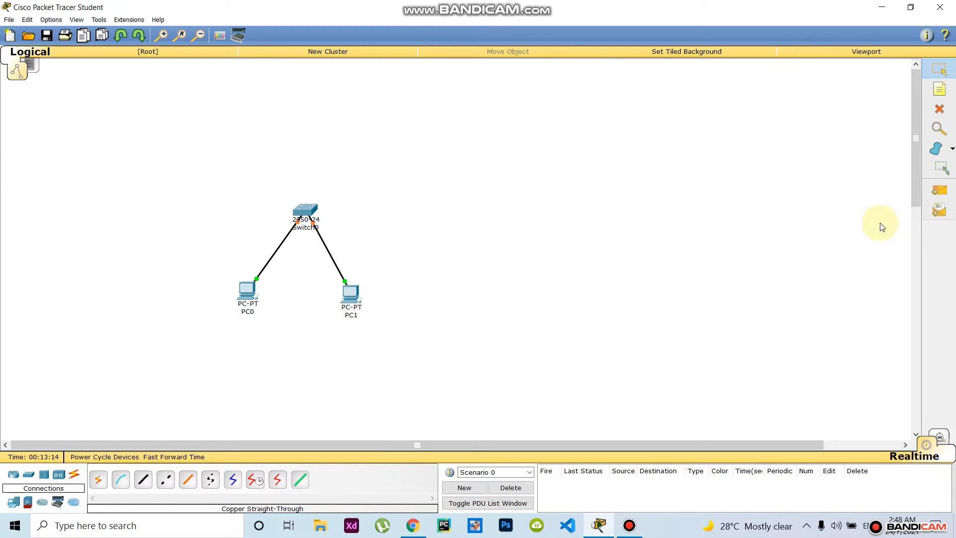
Step: Add a note reading 194.168.1.2 below PC0
left_click(939, 87)
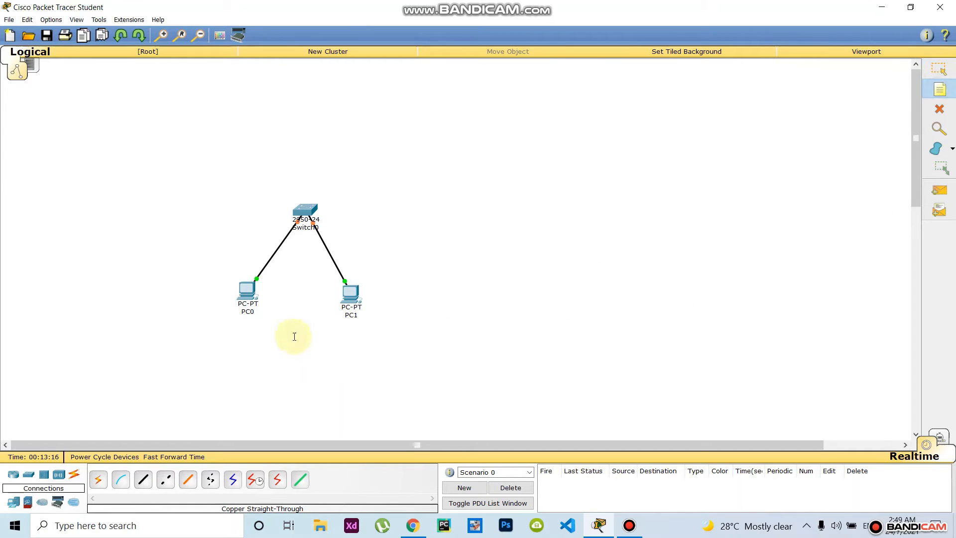
left_click(217, 327)
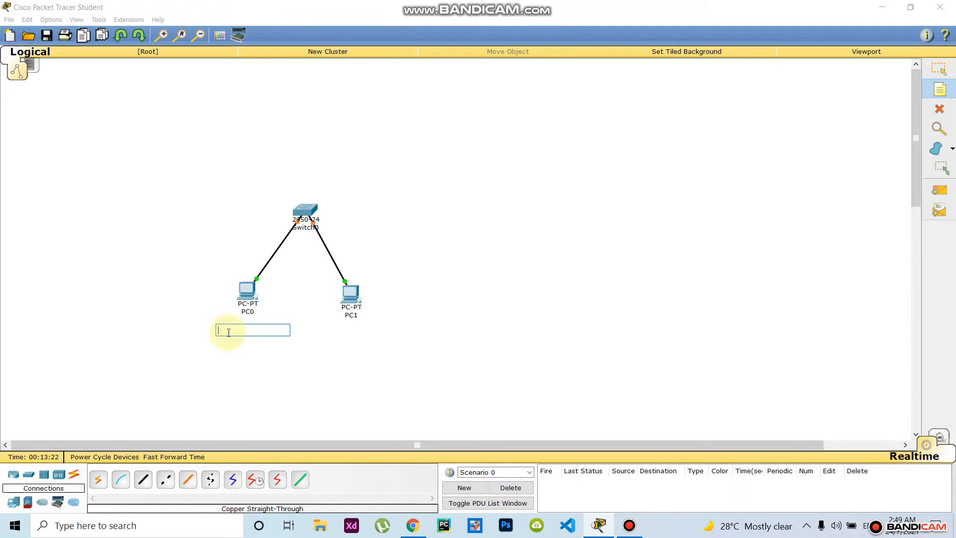
type("194.168.1.2")
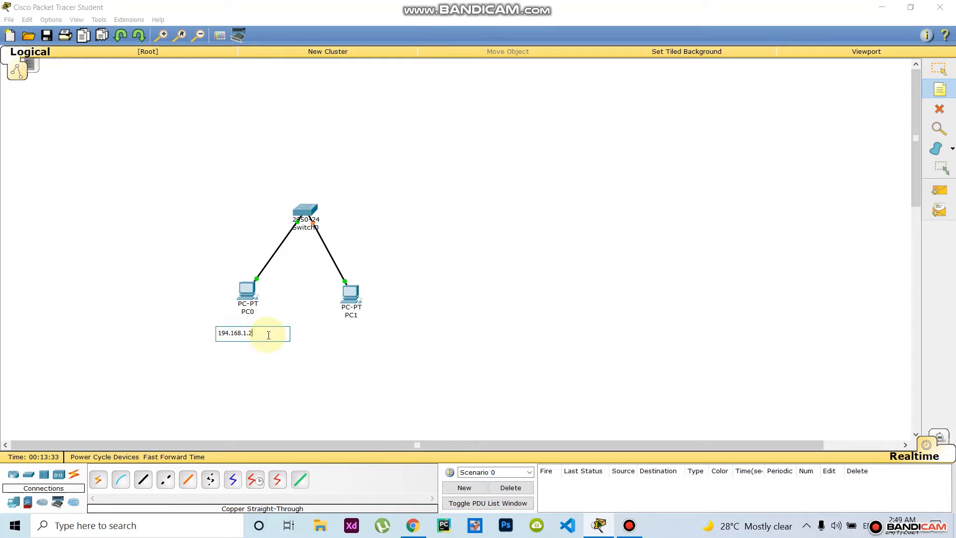
Step: Copy PC0's address text into a new note below PC1 and change it to 194.168.1.3
left_click_drag(270, 332, 207, 334)
key("ctrl+c")
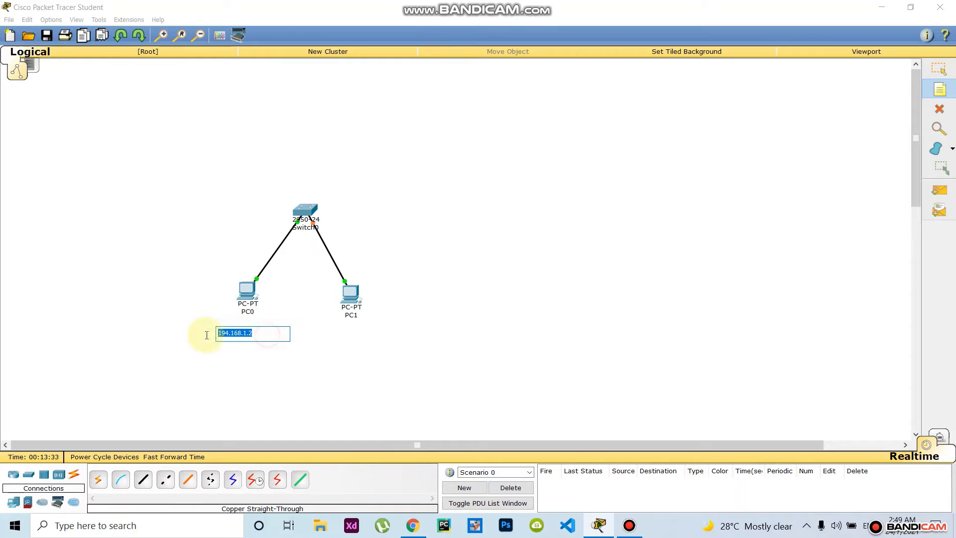
left_click(336, 324)
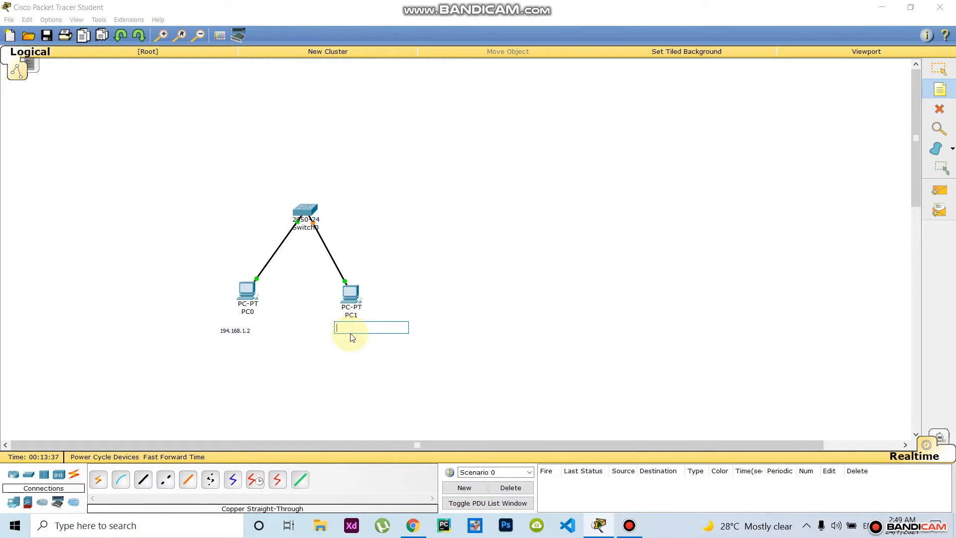
key("ctrl+v")
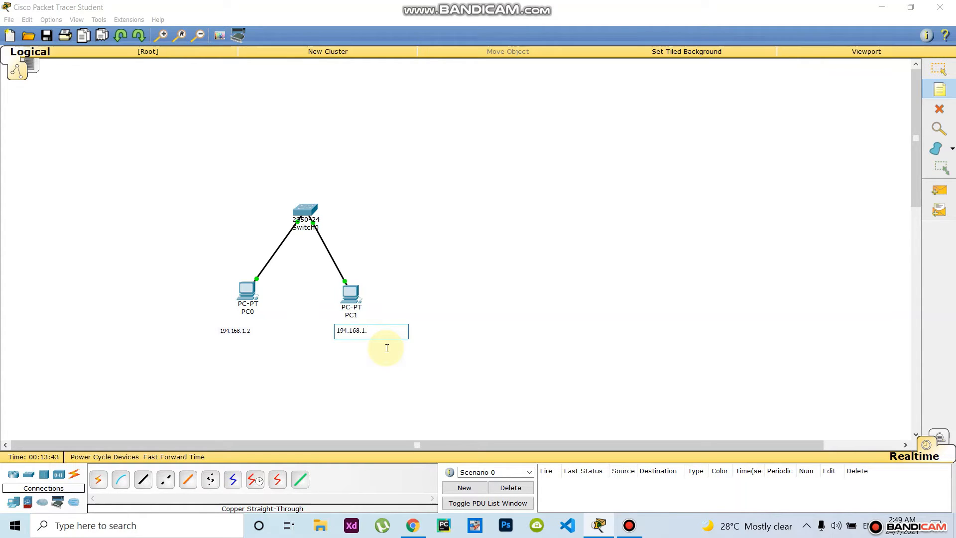
left_click(559, 308)
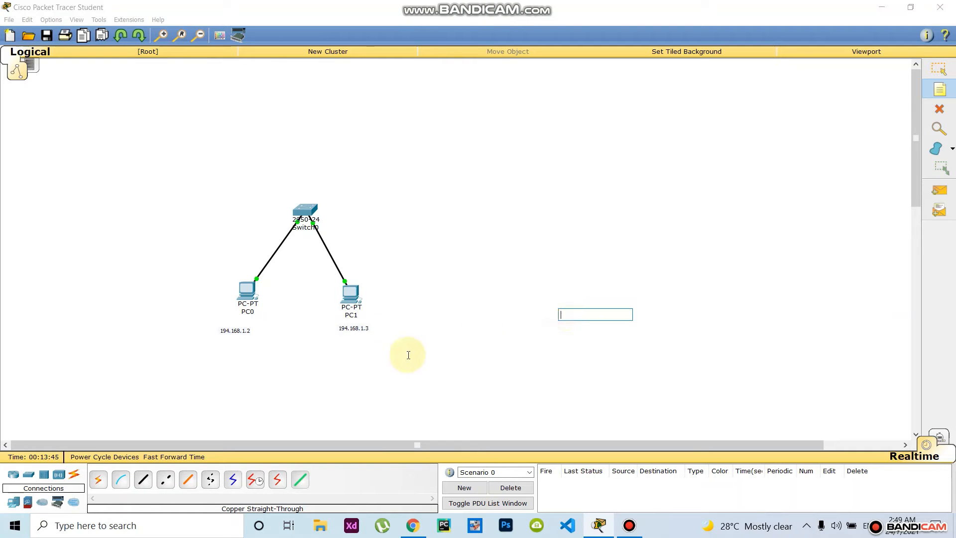
left_click(941, 67)
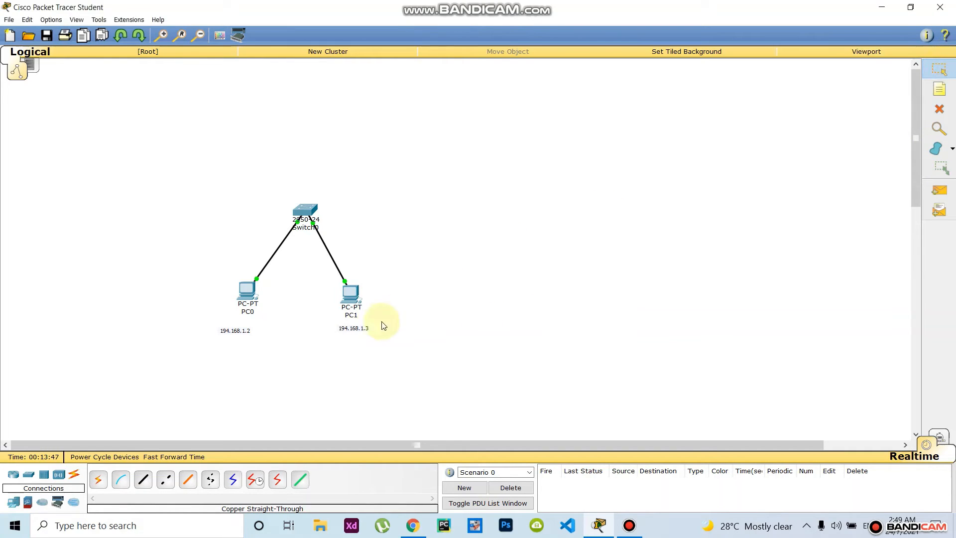
Step: Reposition the two address notes closer beneath their PCs
left_click(363, 330)
left_click_drag(241, 334, 240, 328)
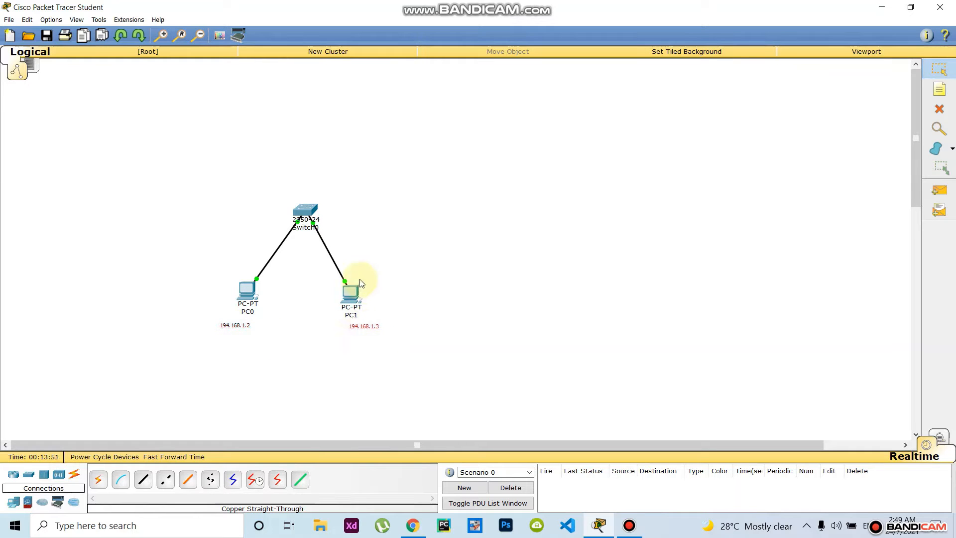
left_click(487, 265)
Step: Configure PC0 with the static IP address 194.168.1.2 and subnet mask 255.255.255.0
left_click(250, 294)
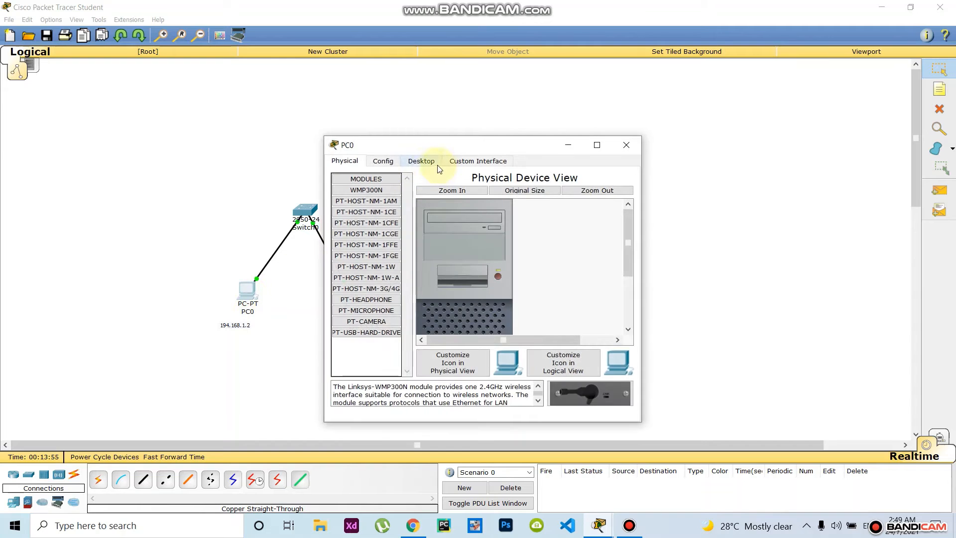
left_click(421, 160)
left_click(369, 205)
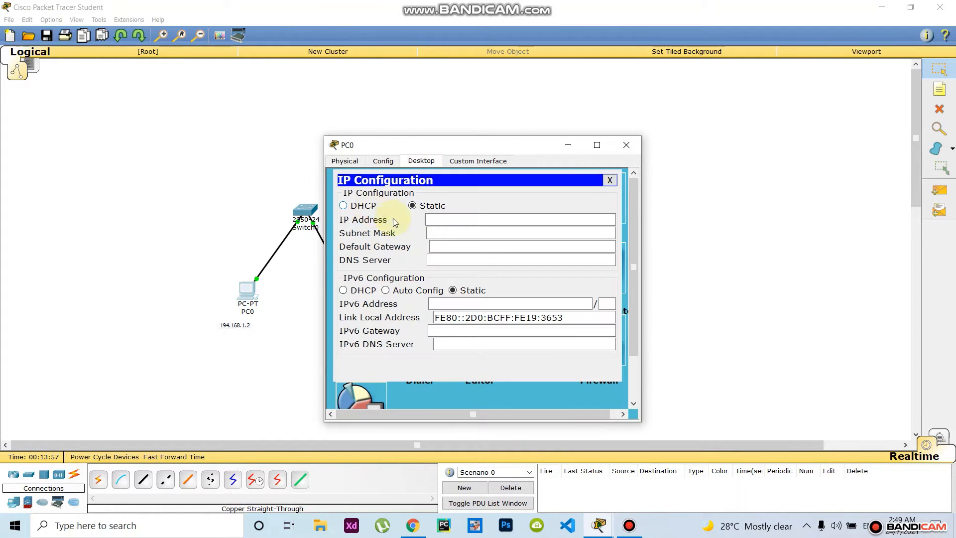
left_click(464, 223)
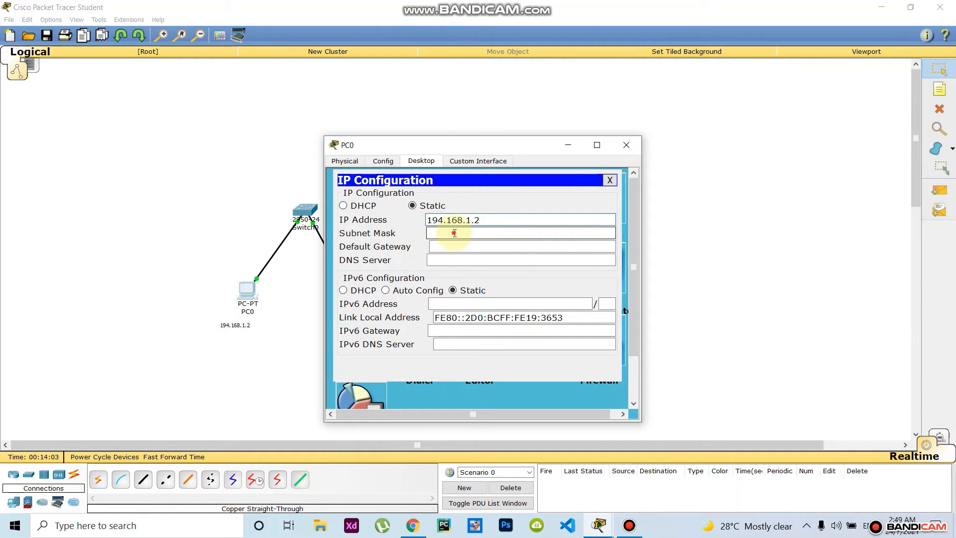
left_click(454, 232)
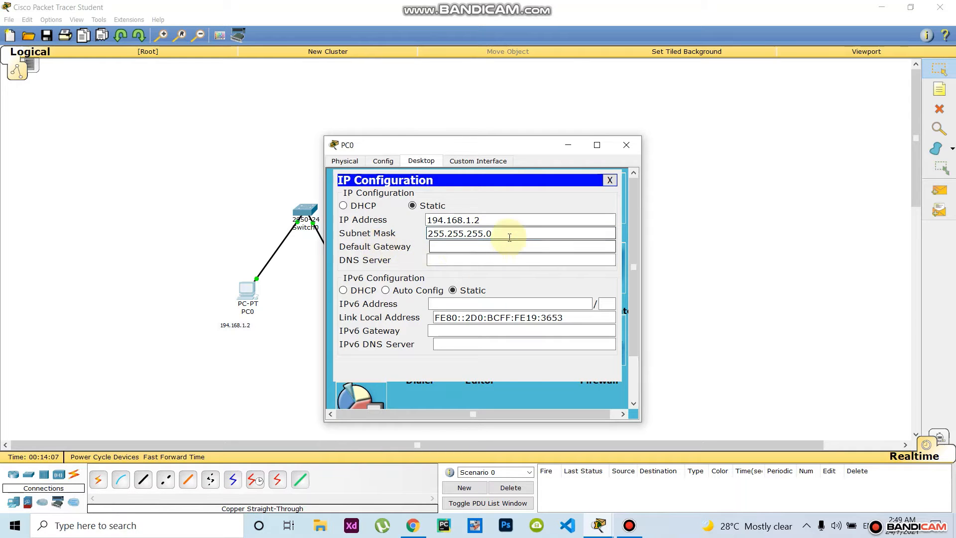
left_click(744, 261)
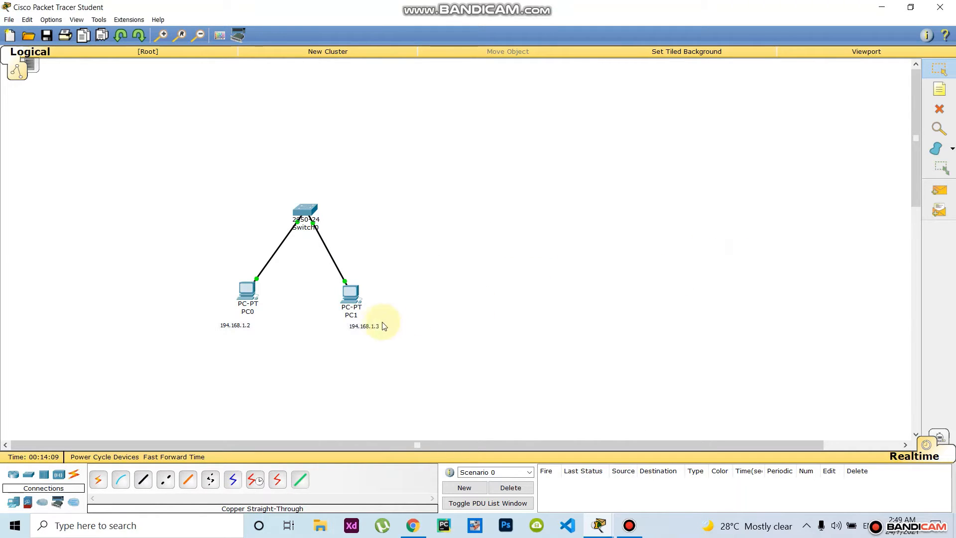
Step: Configure PC1 with the static IP address 194.168.1.3 and subnet mask 255.255.255.0
left_click(350, 292)
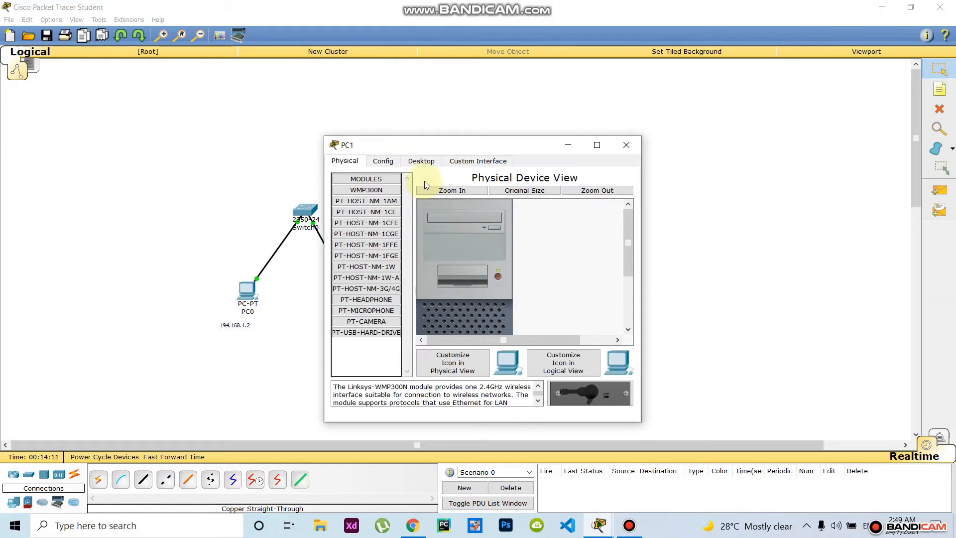
left_click(421, 160)
left_click(359, 201)
left_click(443, 217)
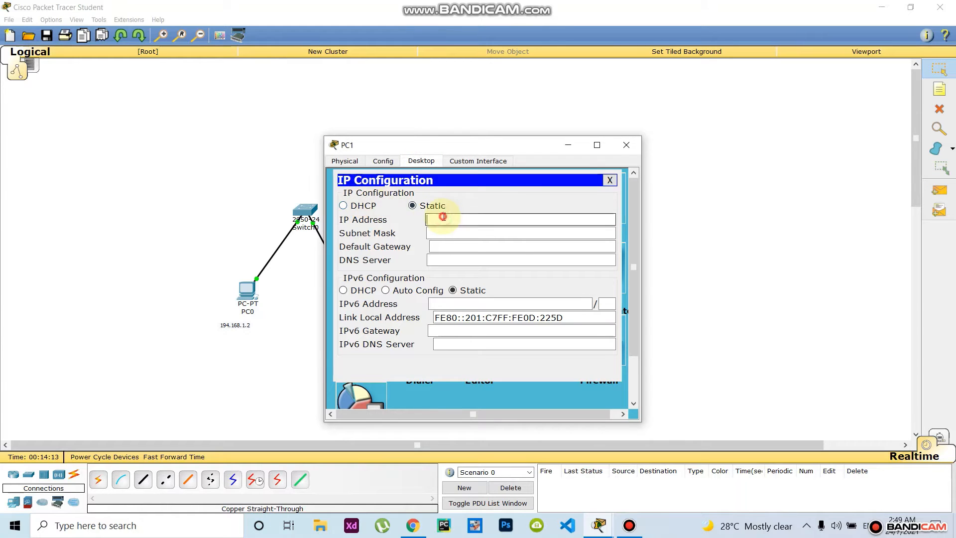
type("194.168.1.2")
left_click(483, 234)
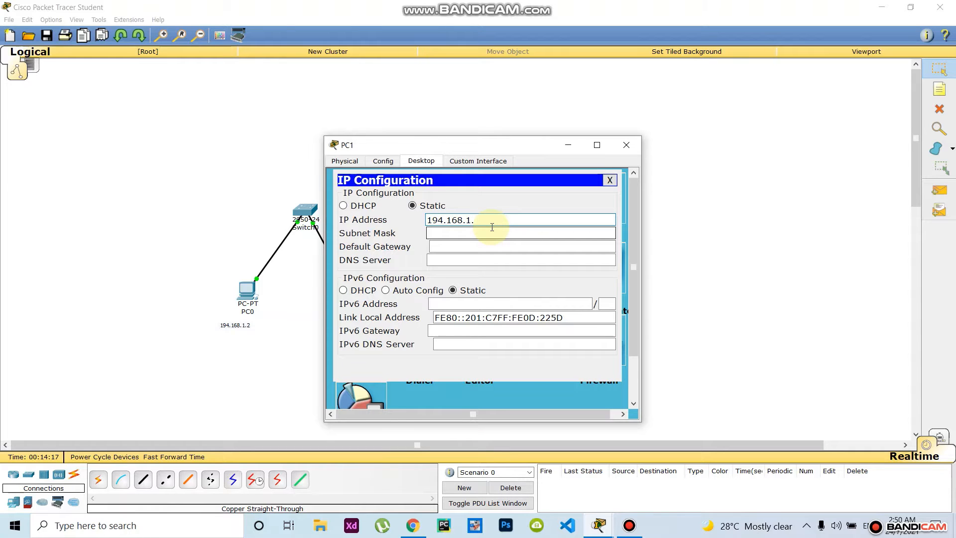
left_click(475, 233)
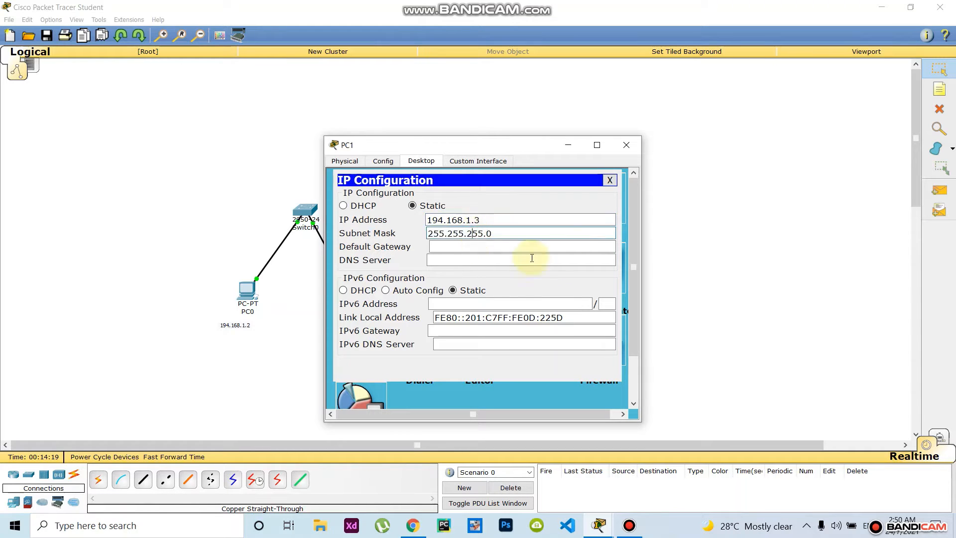
left_click(744, 284)
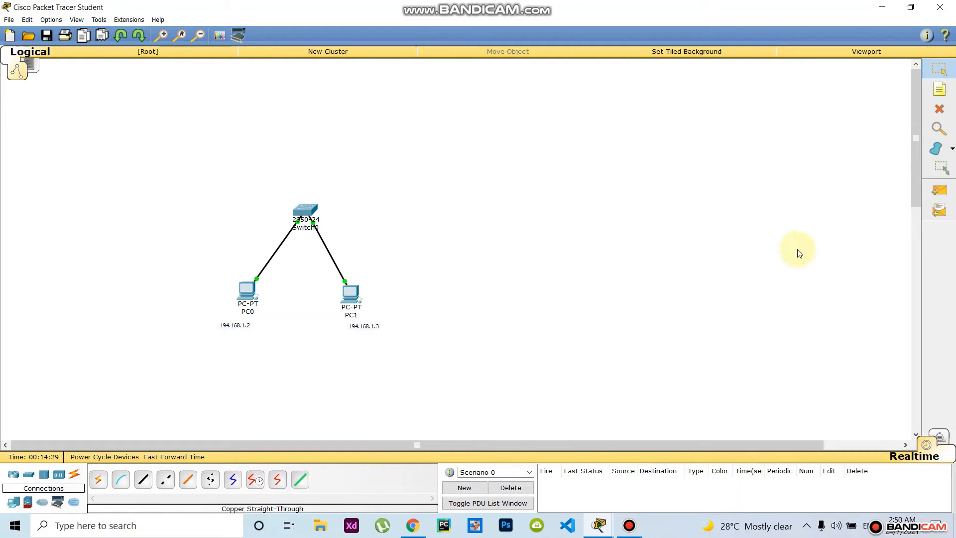
Step: Send a simple PDU from PC0 to PC1 to test the connection
left_click(939, 192)
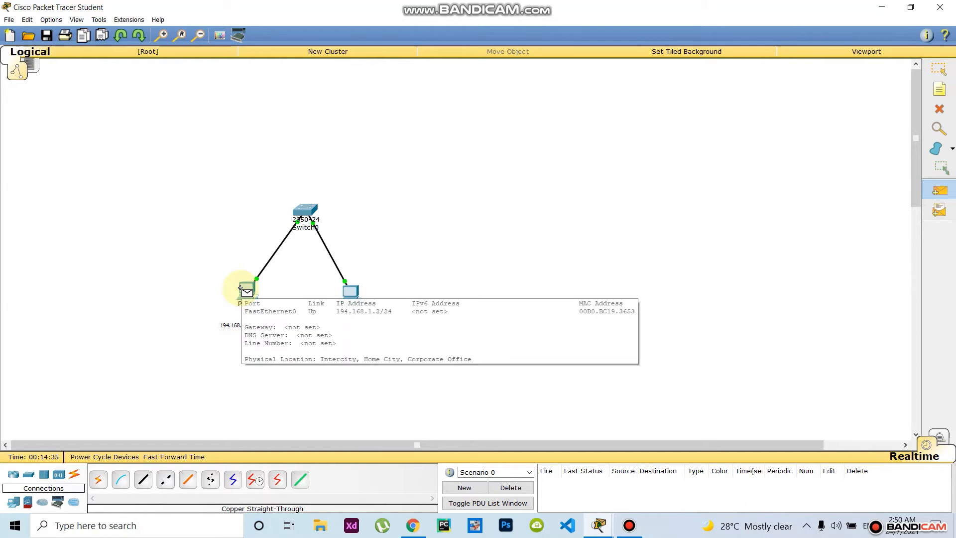
left_click(240, 289)
left_click(350, 292)
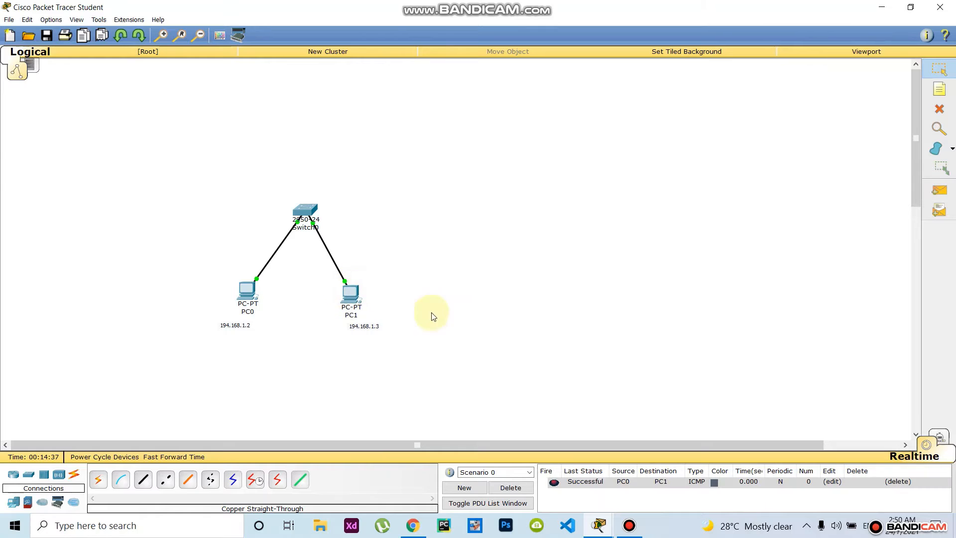
Step: Send a simple PDU from PC1 to PC0 and another one from PC0 to PC1
left_click(599, 484)
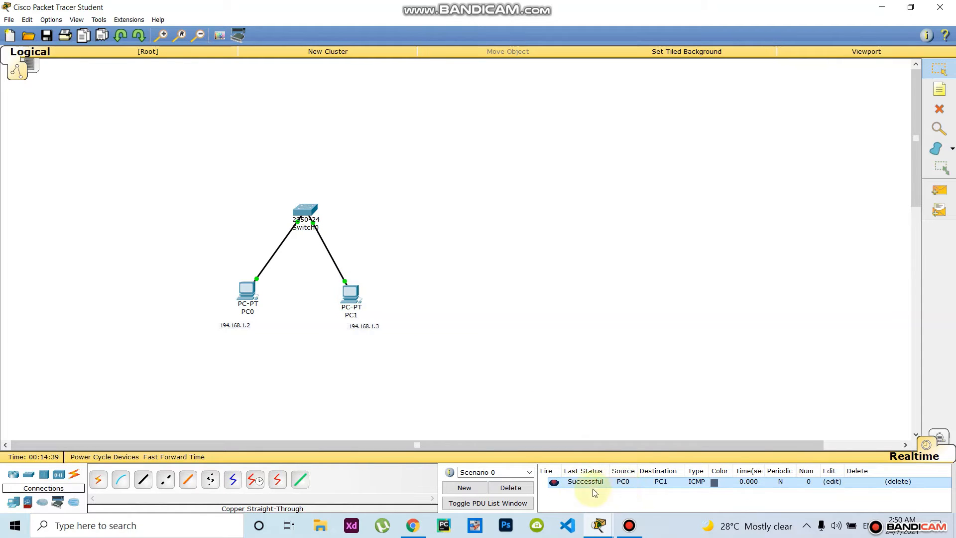
left_click(939, 193)
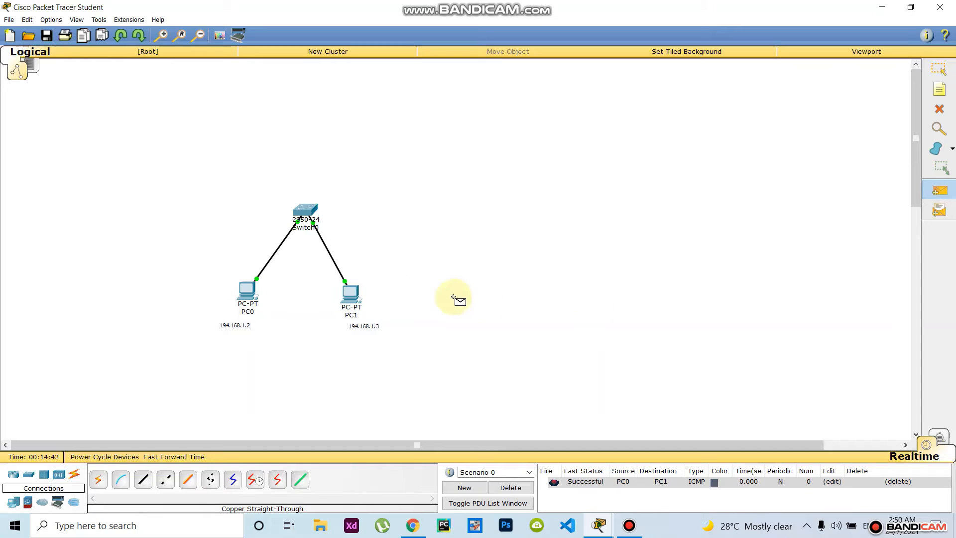
left_click(350, 297)
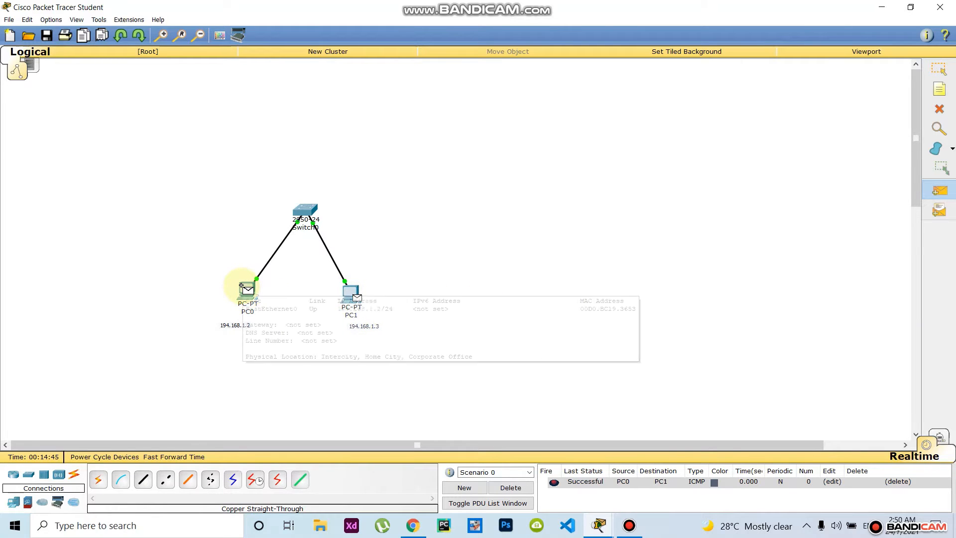
left_click(243, 287)
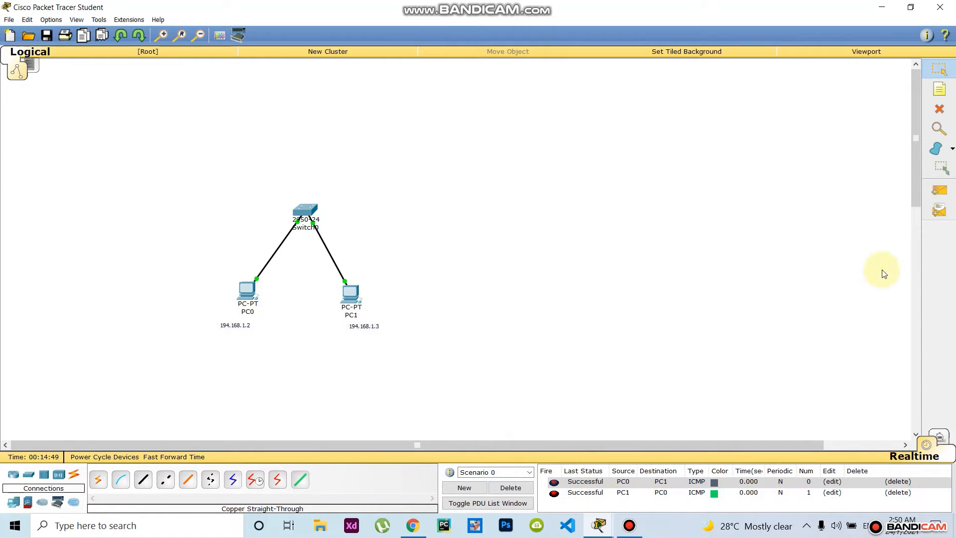
left_click(938, 190)
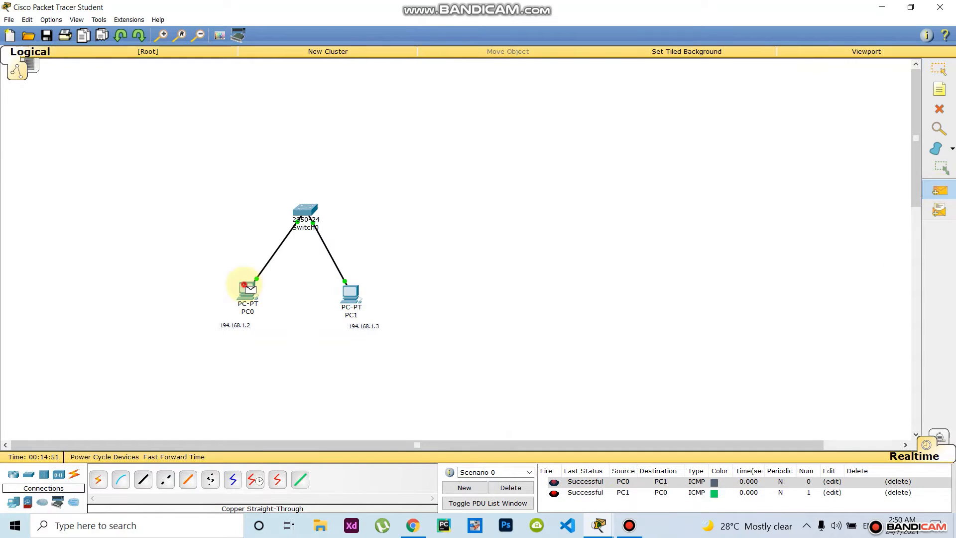
left_click(244, 287)
left_click(349, 293)
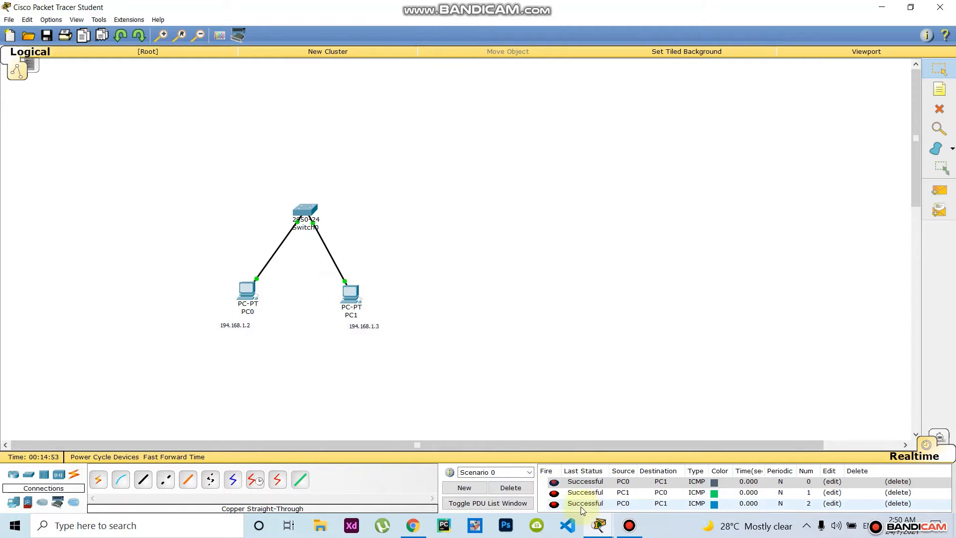
Step: Play the packet exchange automatically in Simulation mode, adding one more simple PDU from PC0 to PC1
left_click(940, 439)
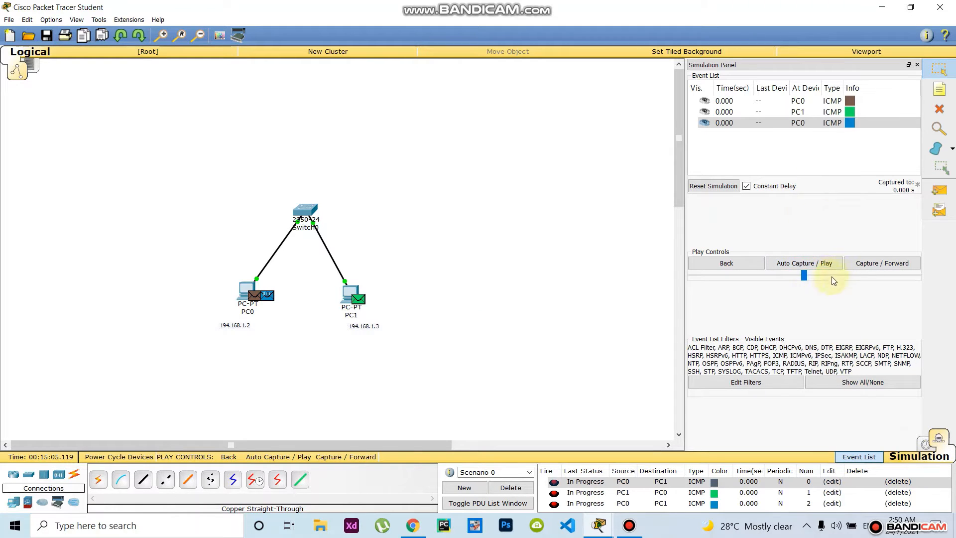
left_click(798, 265)
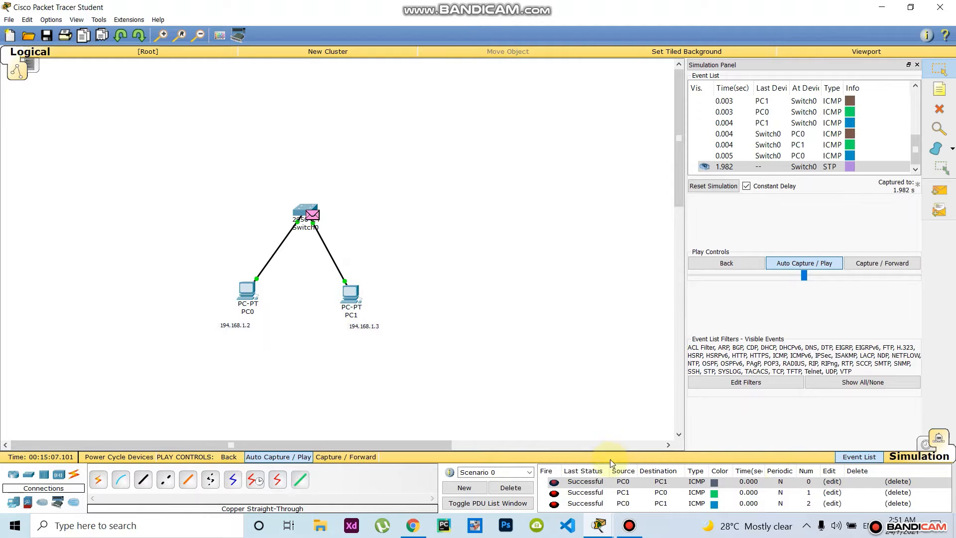
left_click(939, 190)
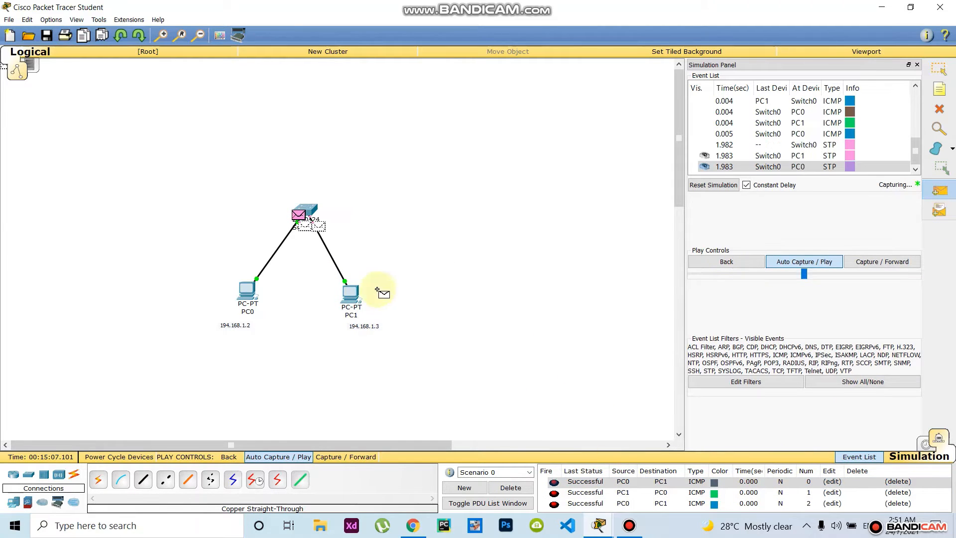
left_click(242, 285)
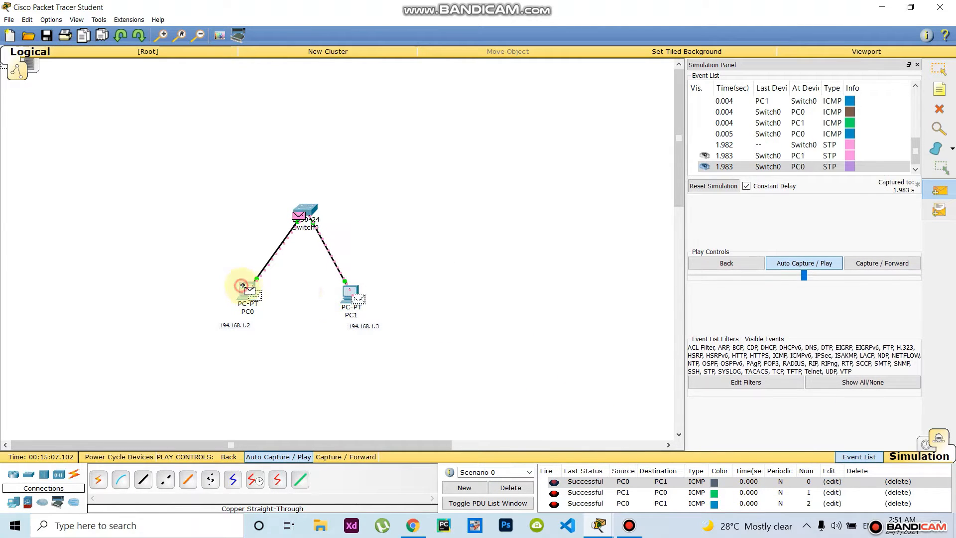
left_click(349, 291)
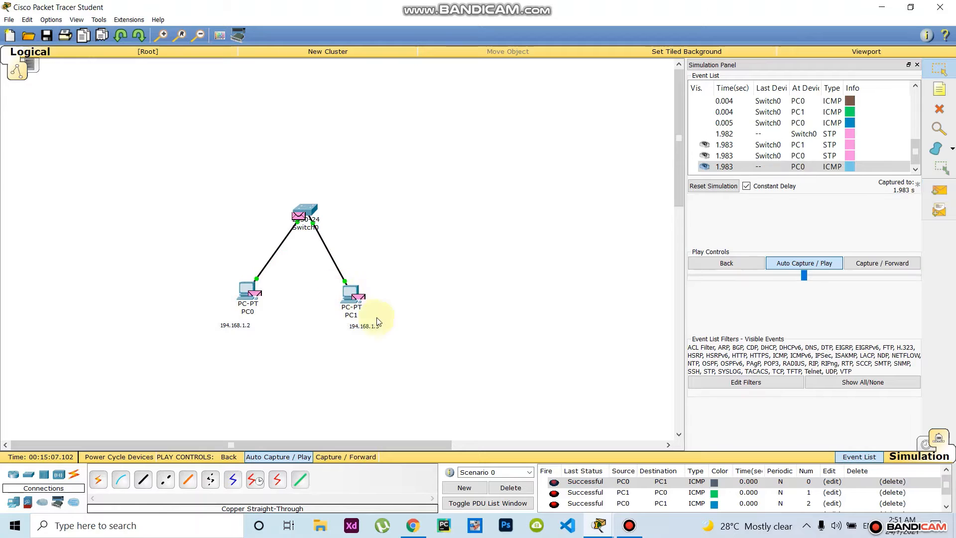
left_click(803, 264)
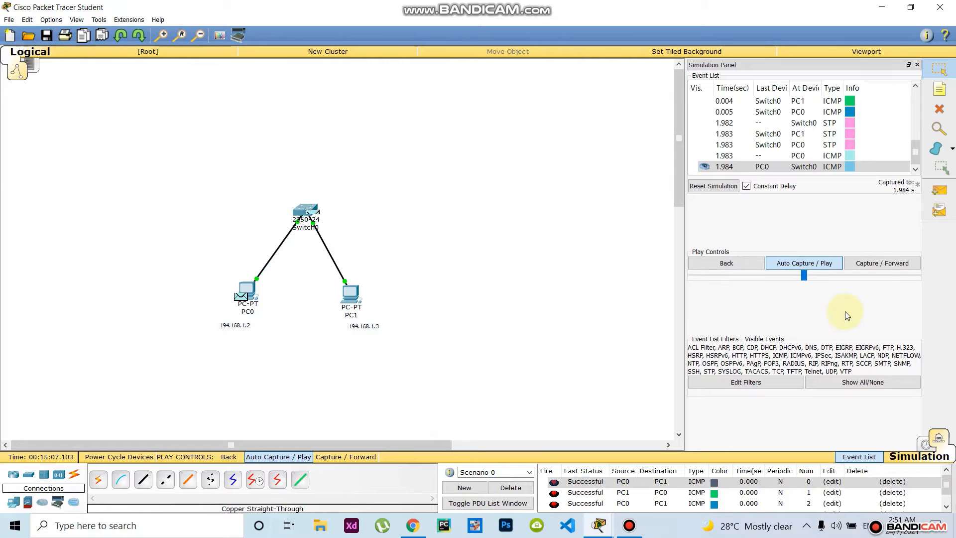
Step: Return to Realtime mode and send a simple PDU from PC0 to PC1
left_click(924, 442)
left_click(939, 191)
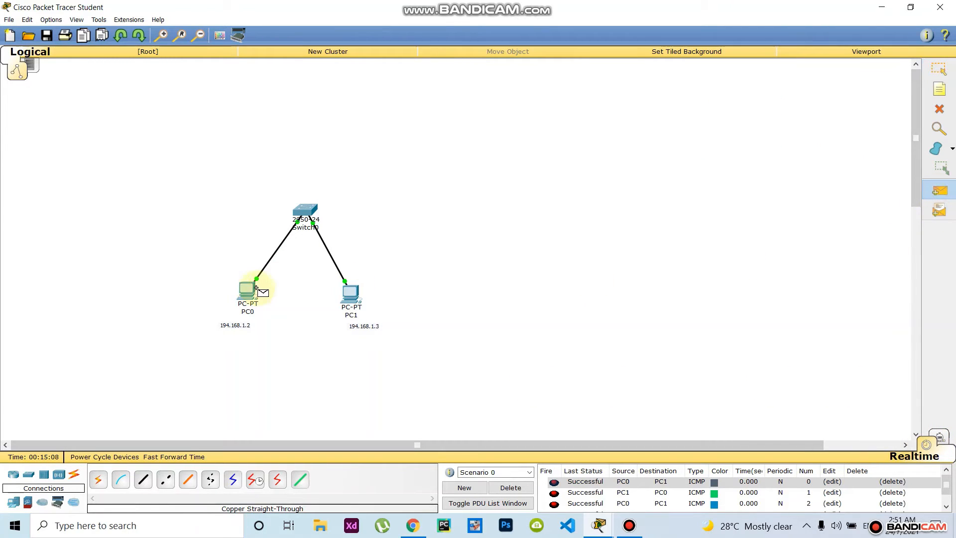
left_click(256, 288)
left_click(346, 291)
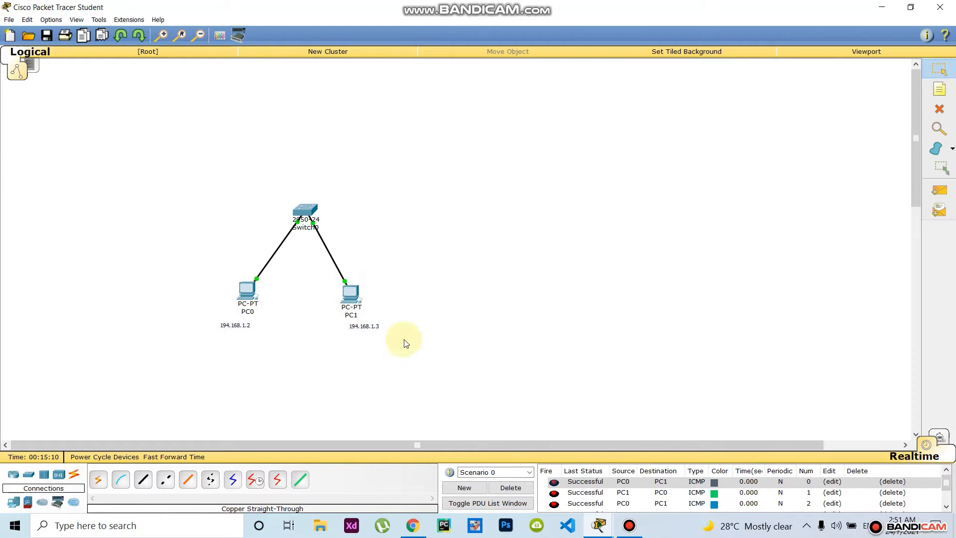
Step: Clear all PDUs from Scenario 0 and send fresh simple PDUs from PC1 to PC0 and from PC0 to PC1
left_click(510, 487)
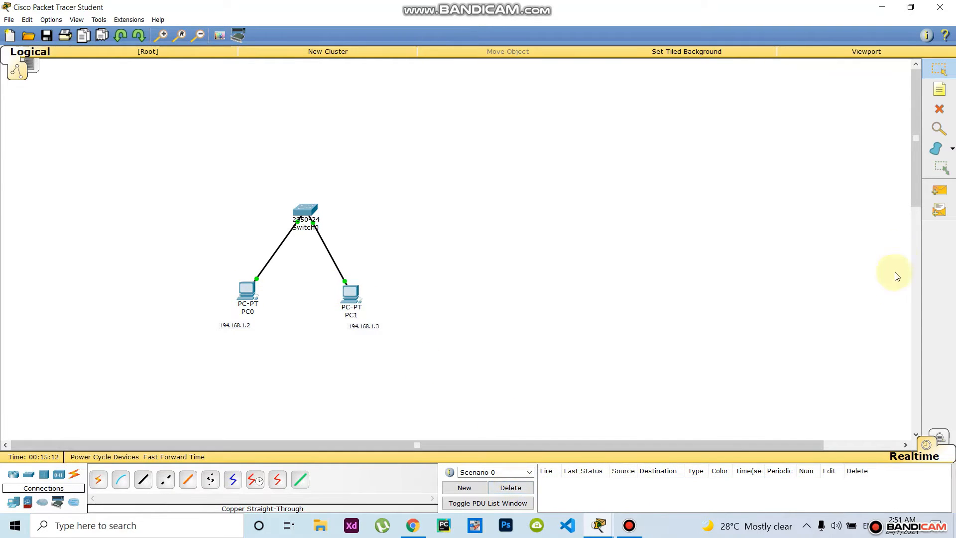
left_click(938, 190)
left_click(350, 292)
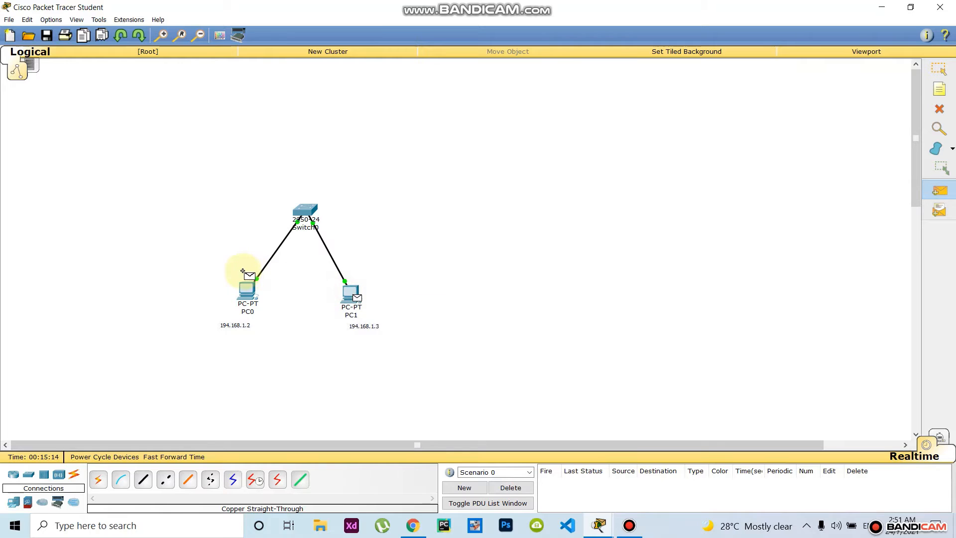
left_click(246, 288)
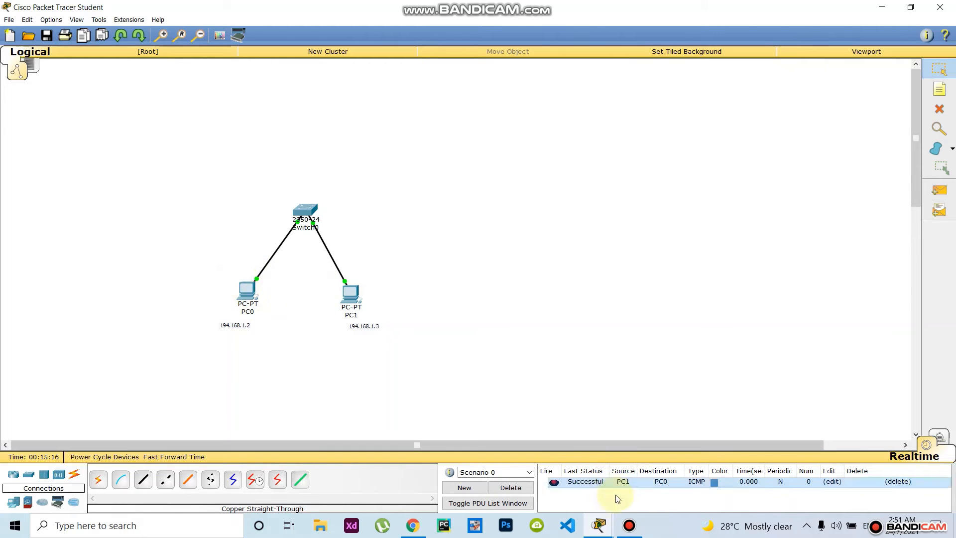
left_click(937, 191)
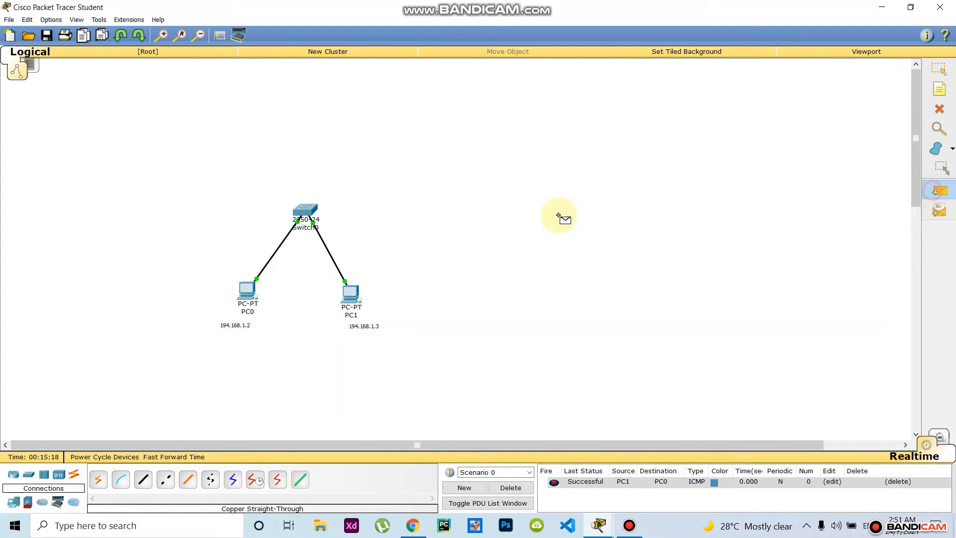
left_click(248, 288)
left_click(350, 293)
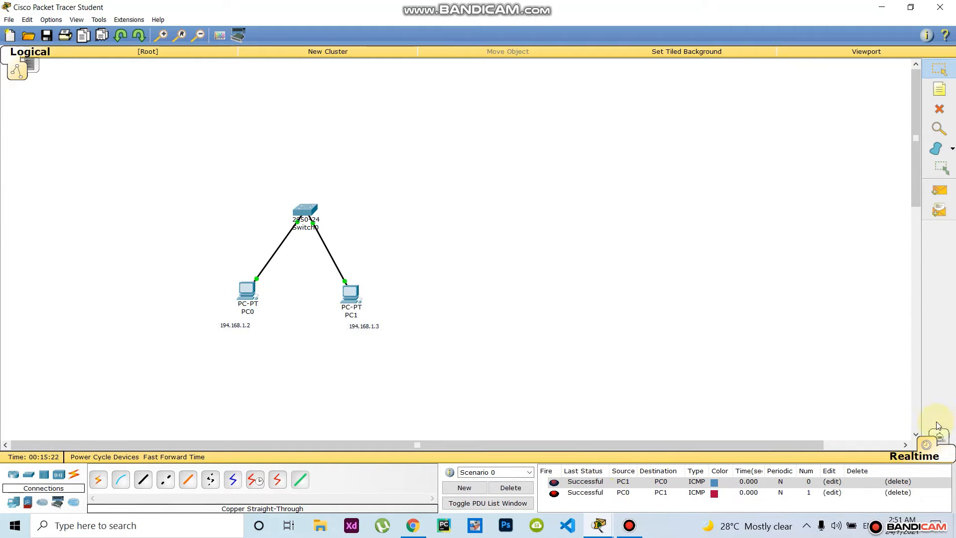
Step: Watch the two PDUs travel through the switch in Simulation mode with automatic playback, and return to Realtime mode
left_click(938, 436)
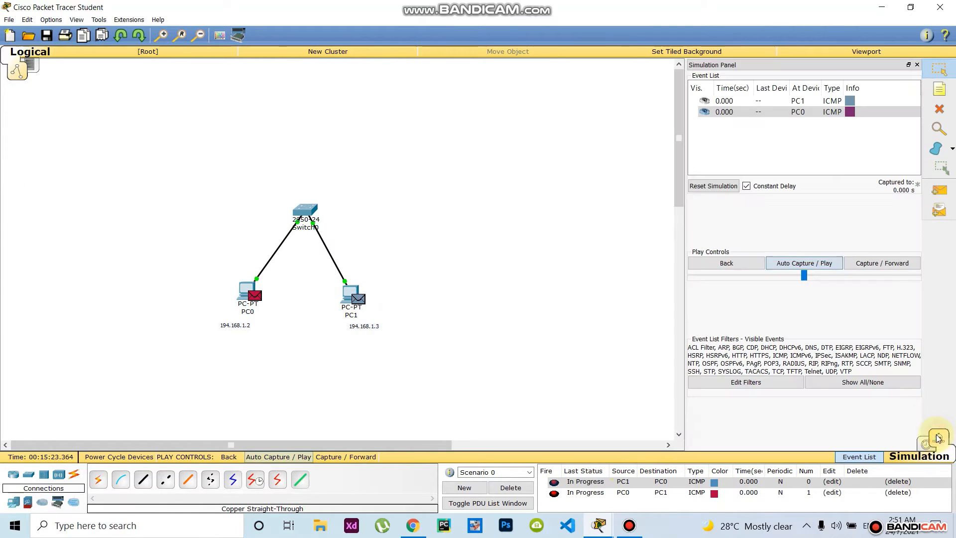
left_click(816, 262)
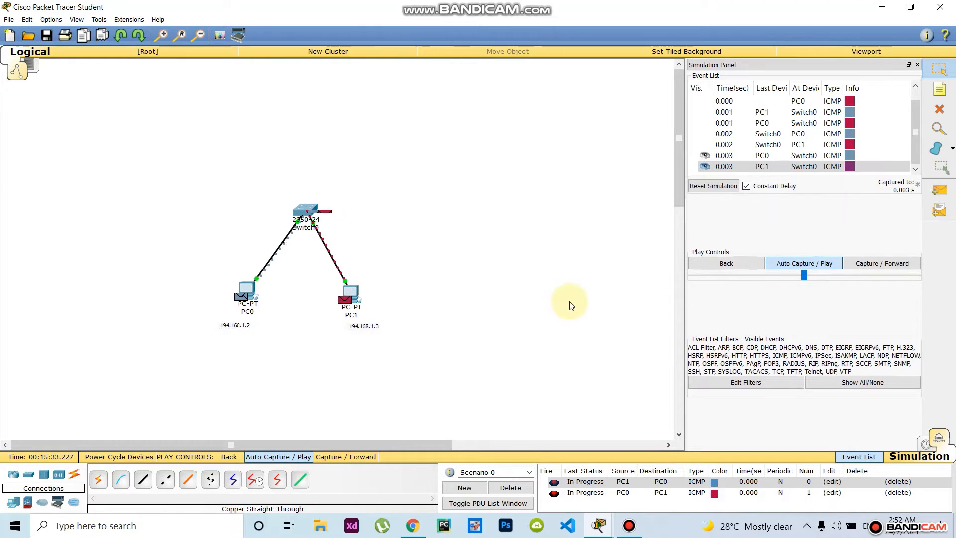
left_click(926, 443)
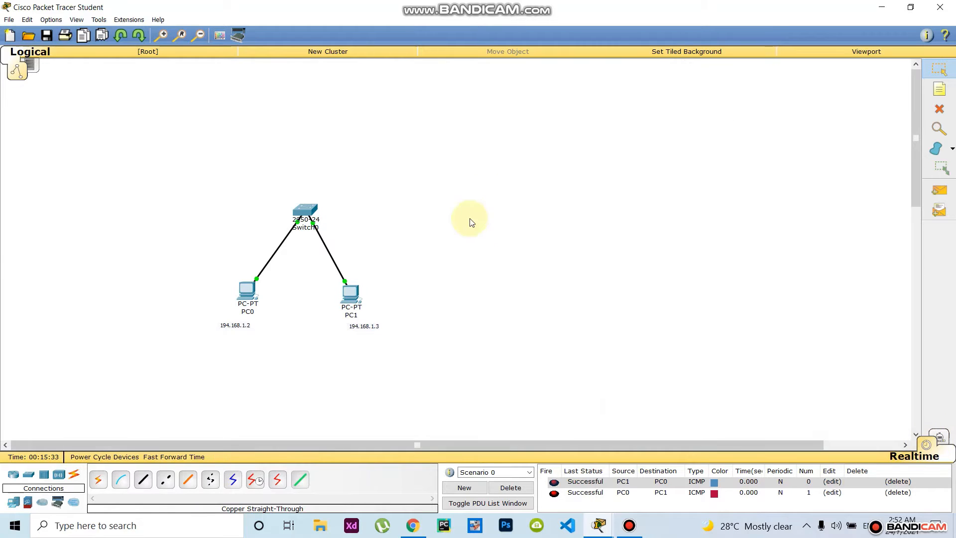
Step: Open PC0's Command Prompt and ping PC1 at 194.168.1.3
left_click(248, 290)
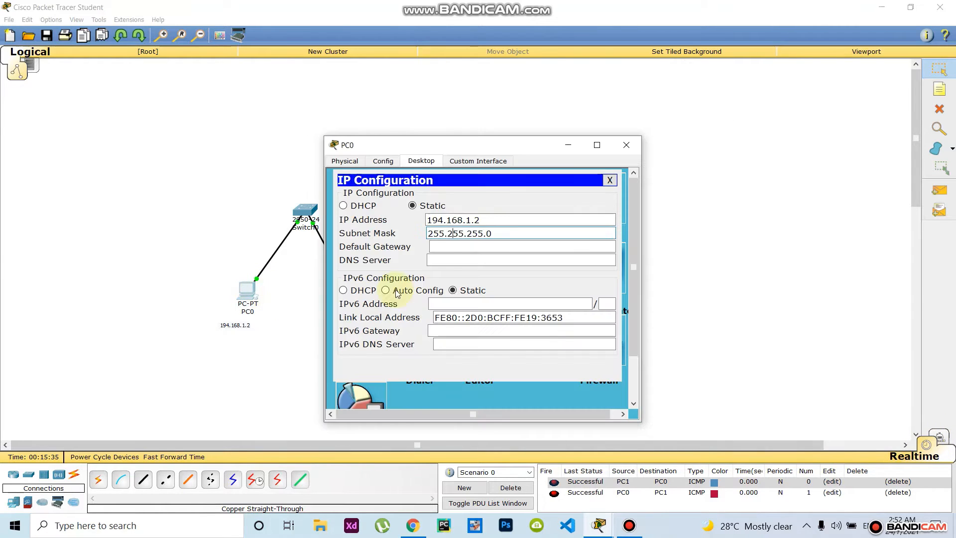
left_click(382, 161)
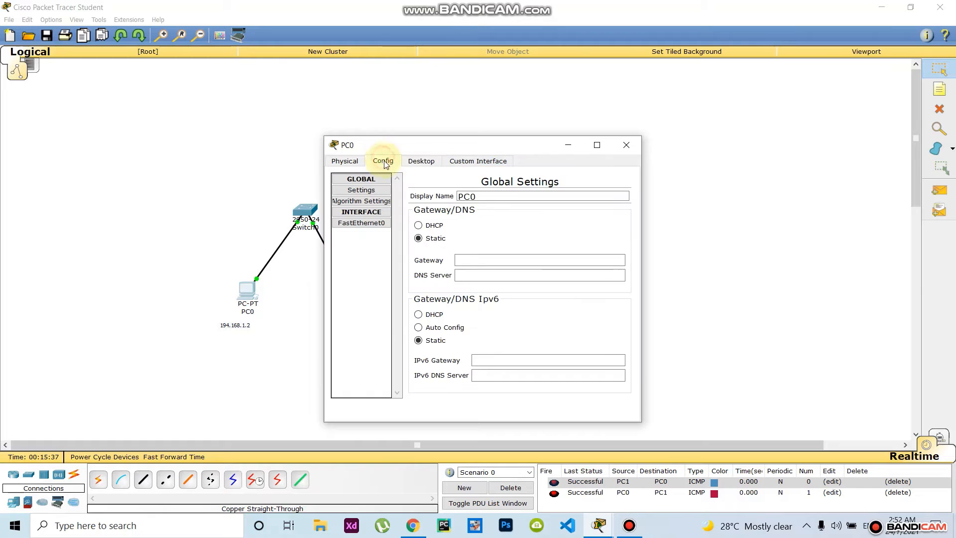
left_click(420, 161)
left_click(608, 181)
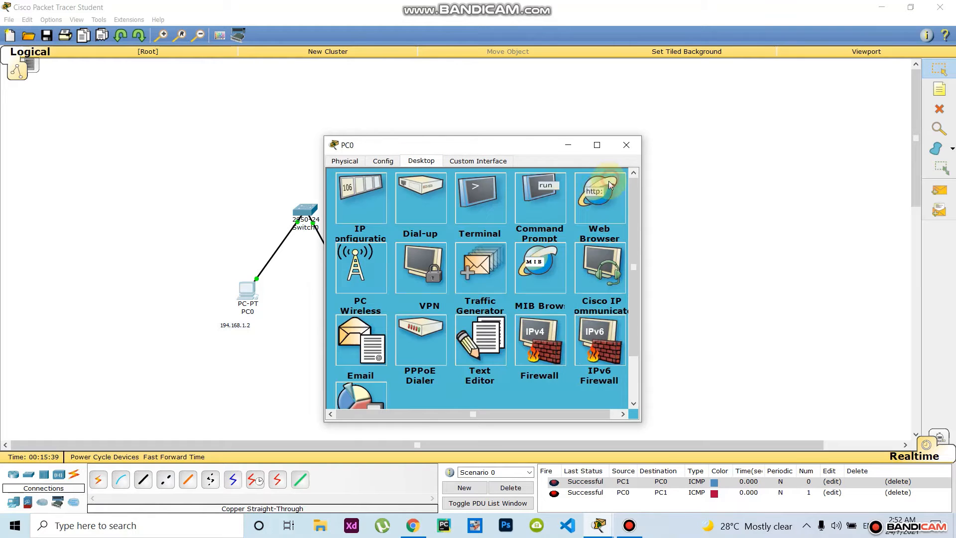
left_click(539, 197)
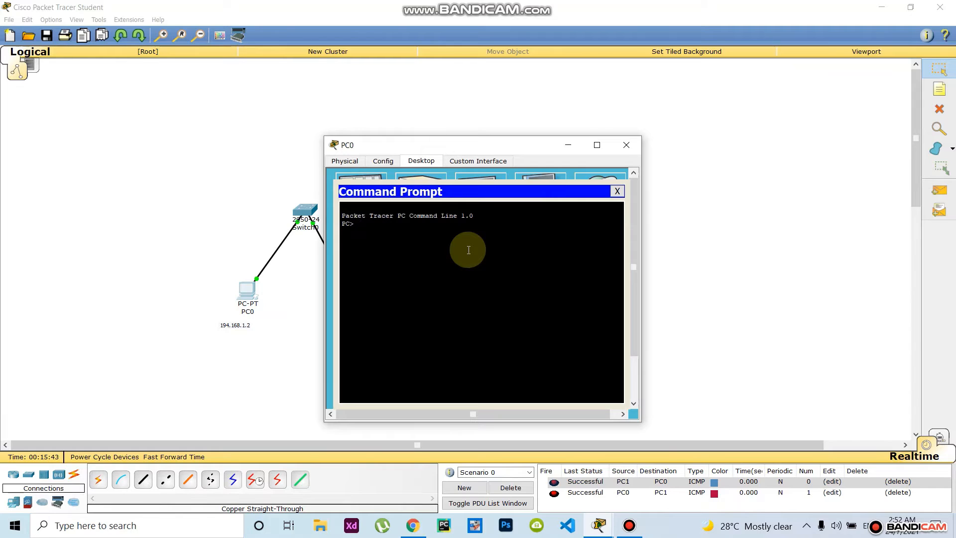
type("ping 194.168.1.3")
key("Return")
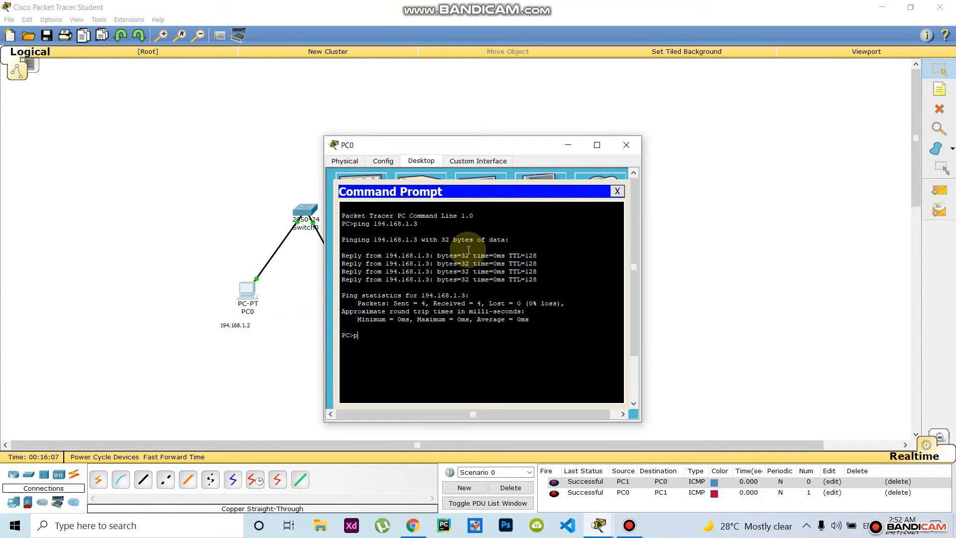
Step: Ping PC0's own address 194.168.1.2 from its Command Prompt and close the PC0 window
type("ing 194.168.1.2")
key("Return")
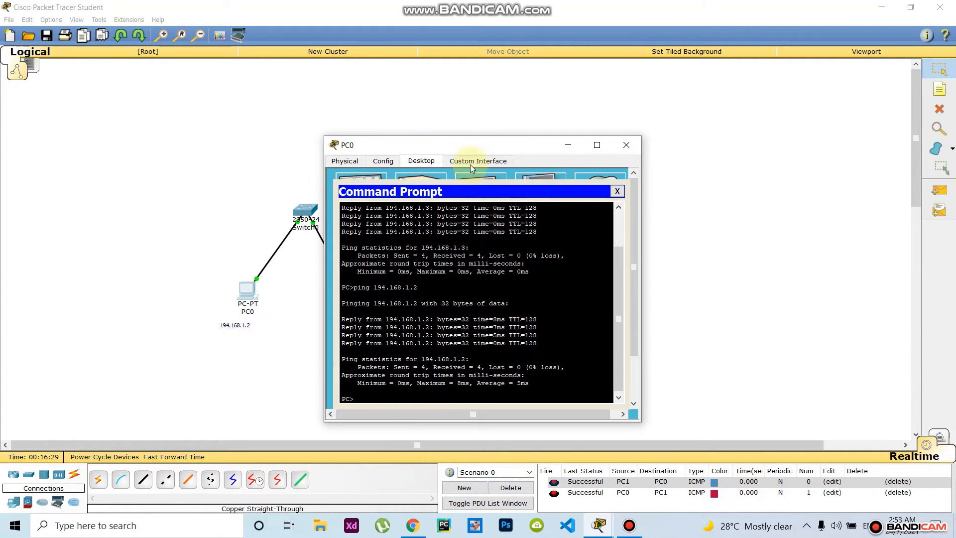
left_click(626, 145)
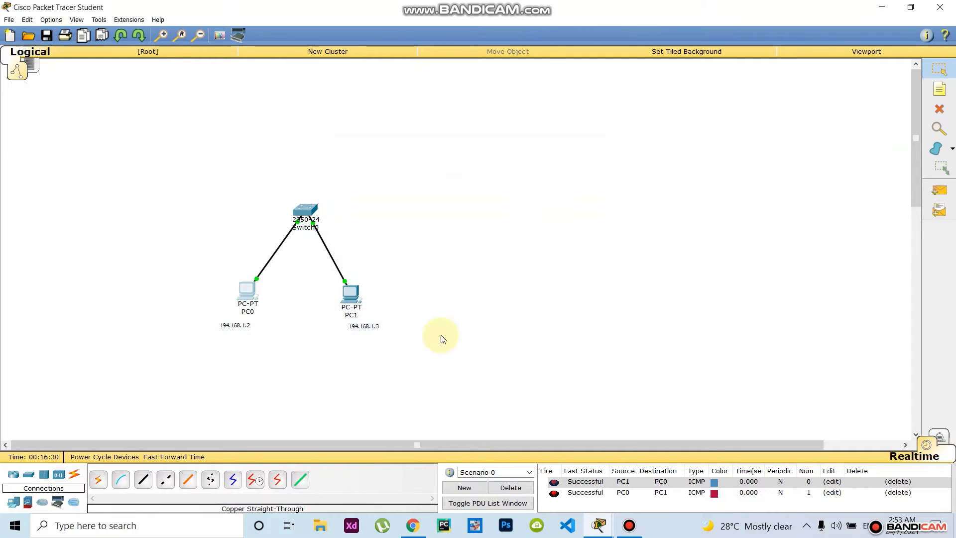
Step: Open PC1's Command Prompt and ping PC0 at 194.168.1.2
left_click(356, 299)
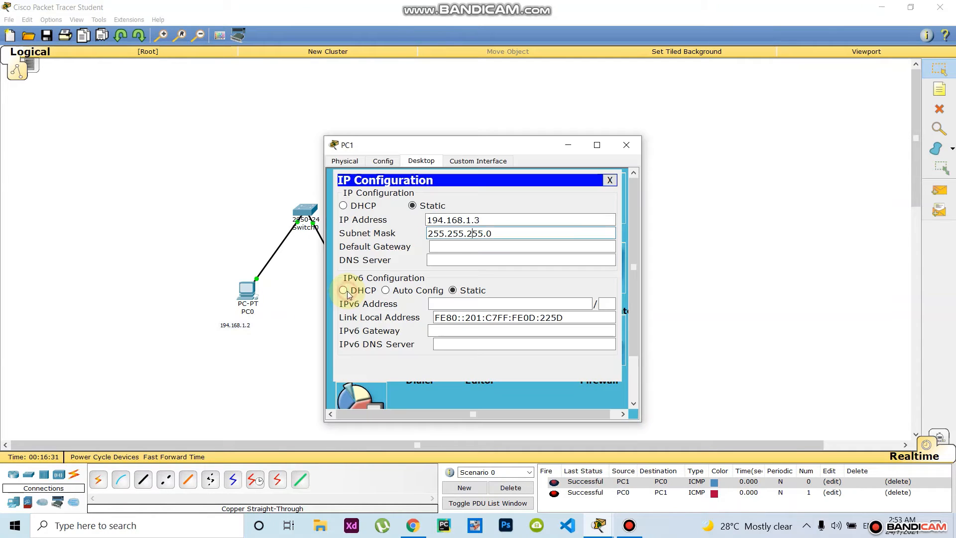
left_click(610, 180)
left_click(542, 206)
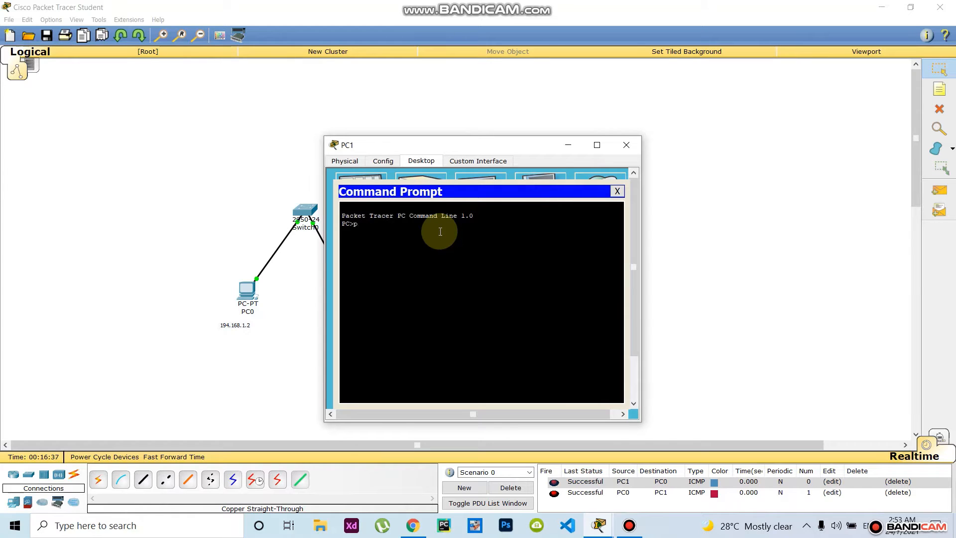
type("ping 194.168.1.2")
key("Return")
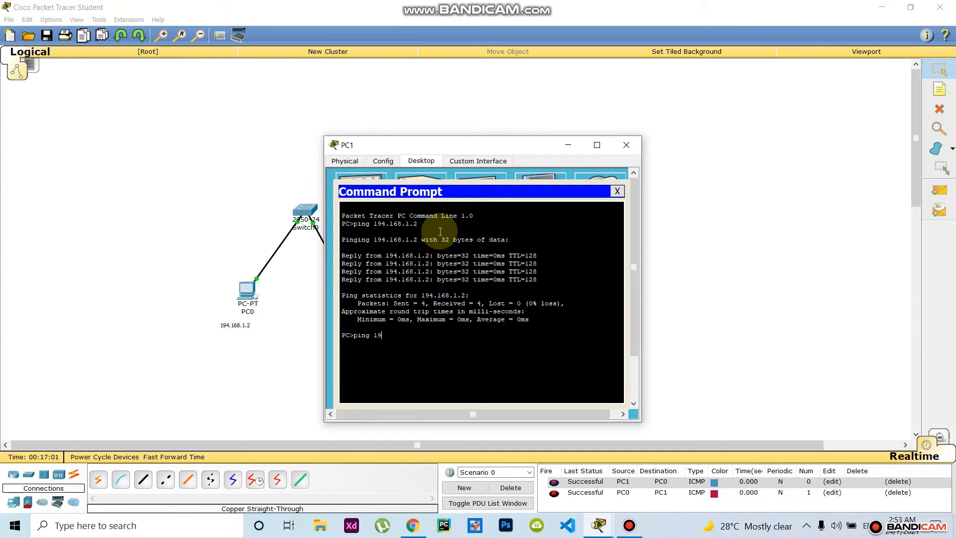
Step: Ping PC1's own address 194.168.1.3 from its Command Prompt and close the PC1 window
type(".168.1.3")
key("Return")
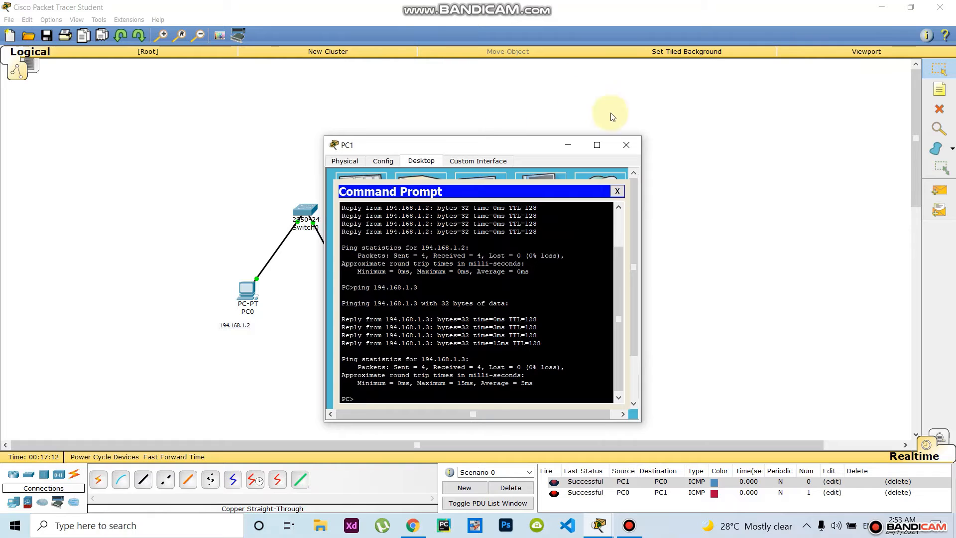
left_click(626, 144)
Step: Send a simple PDU from PC0 to PC1, and delete Scenario 0's PDUs to empty the list
left_click(939, 193)
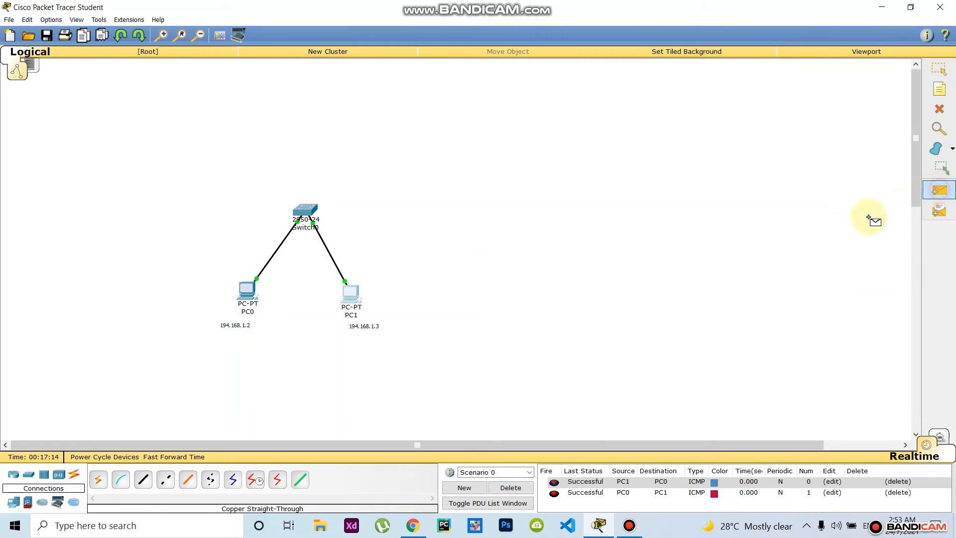
left_click(247, 292)
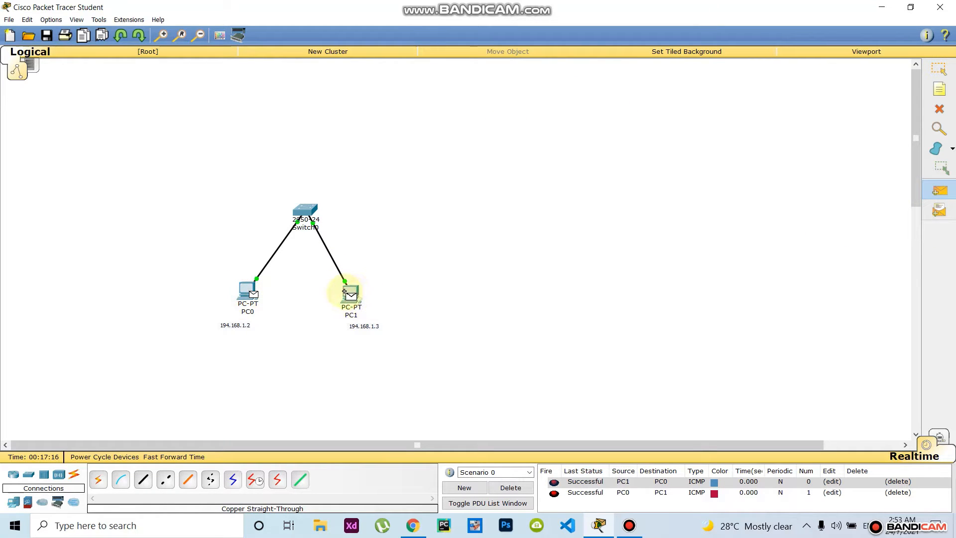
left_click(365, 299)
left_click(510, 488)
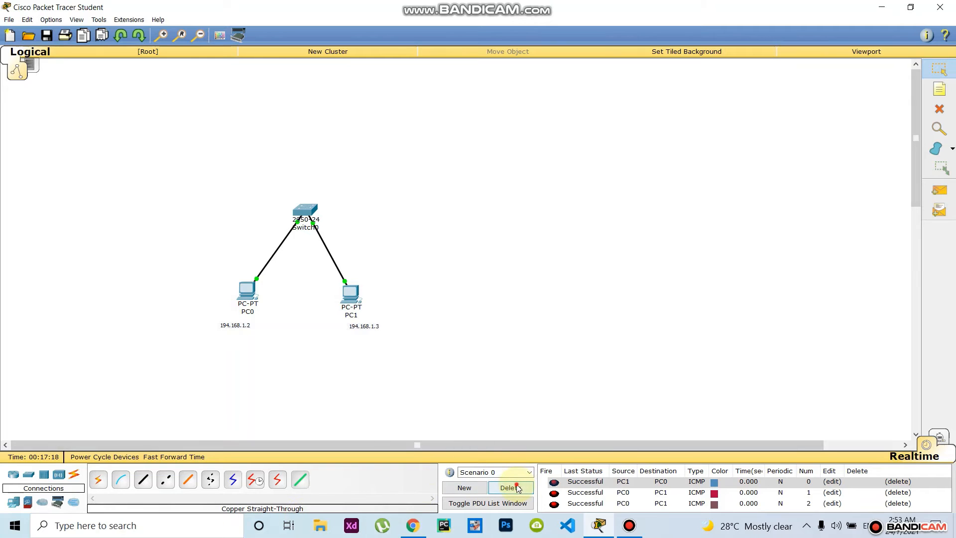
Step: Send two simple PDUs from PC1 to PC0 and play them with Auto Capture in Simulation mode
left_click(939, 191)
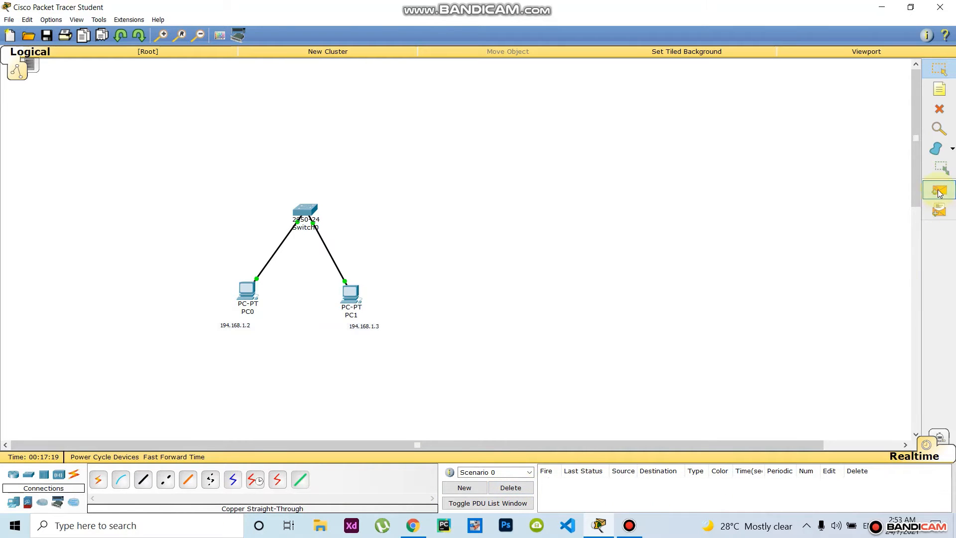
left_click(352, 293)
left_click(247, 290)
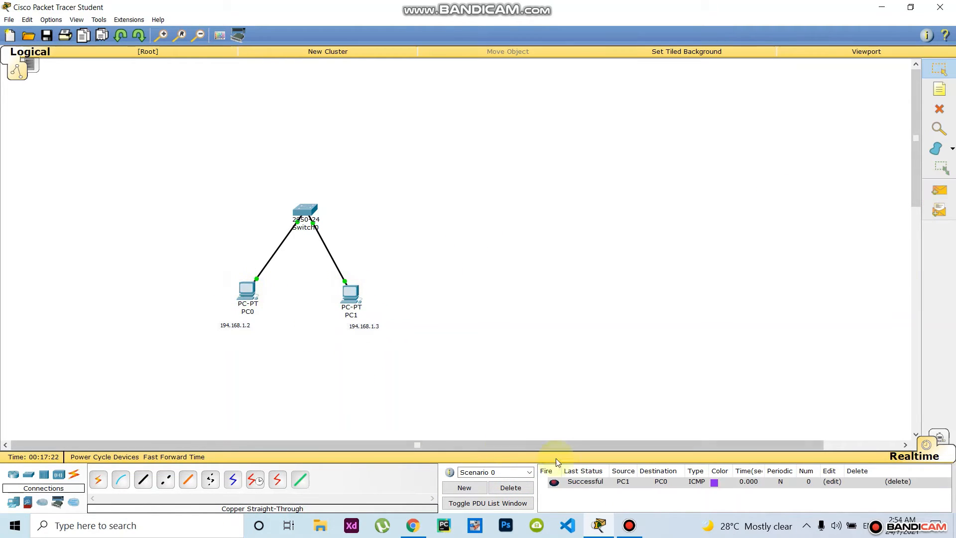
left_click(939, 191)
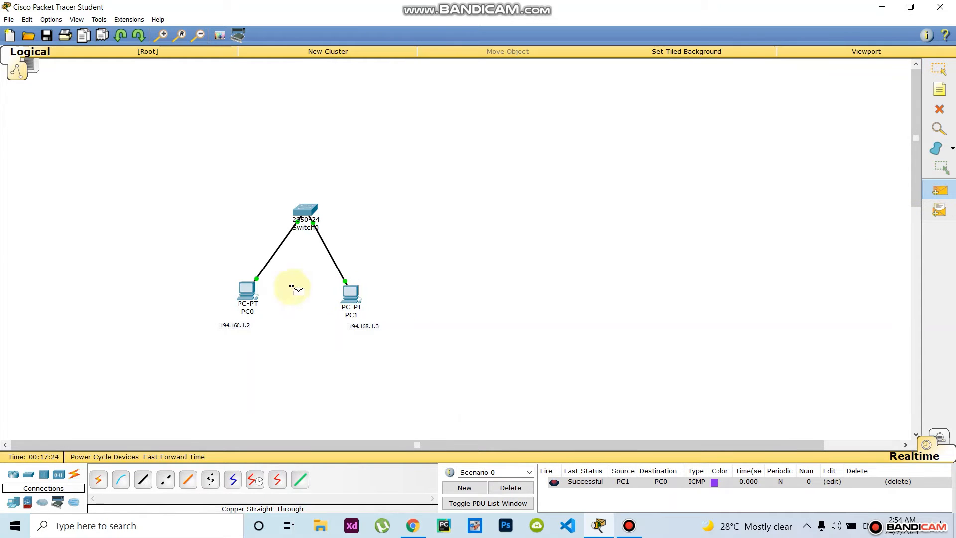
left_click(349, 293)
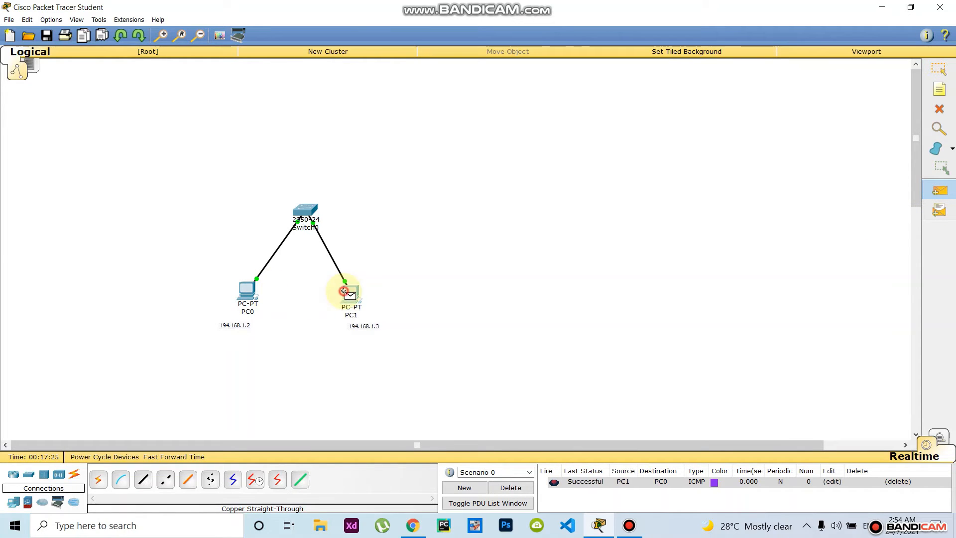
left_click(247, 288)
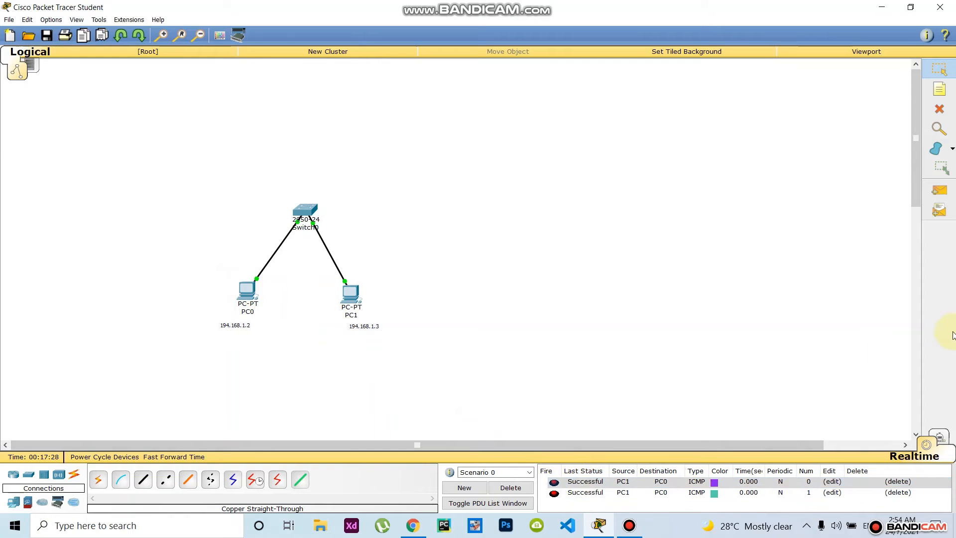
left_click(939, 437)
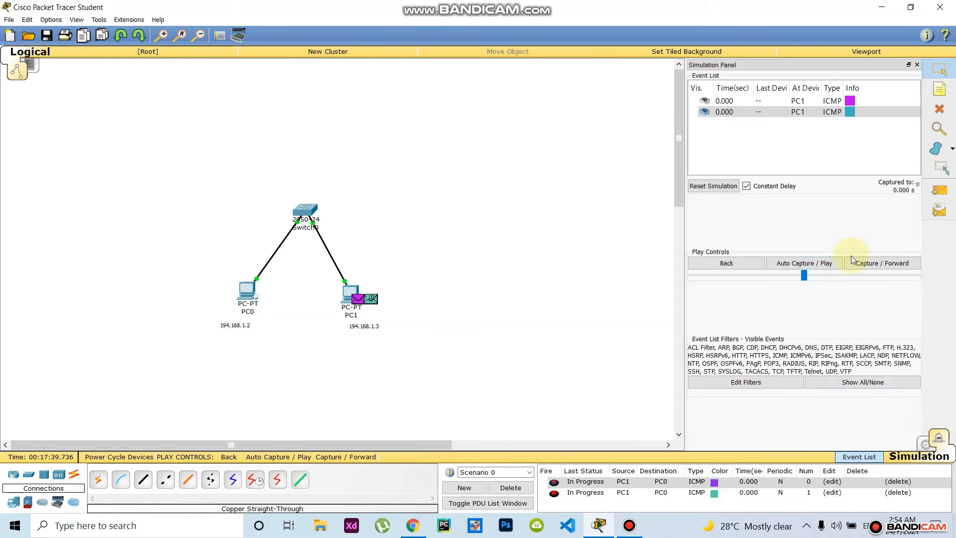
left_click(802, 262)
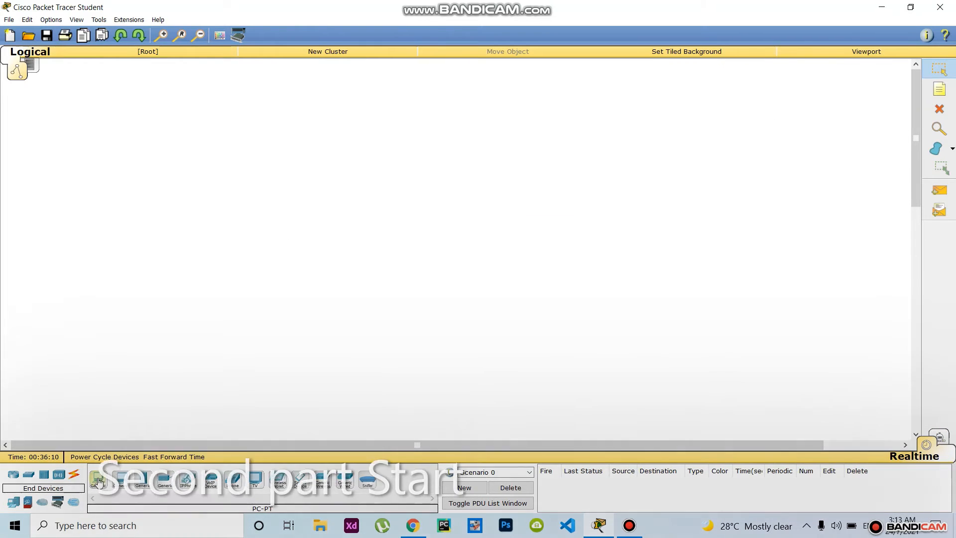
Step: Place two generic PCs side by side in the empty workspace
left_click_drag(98, 478, 238, 254)
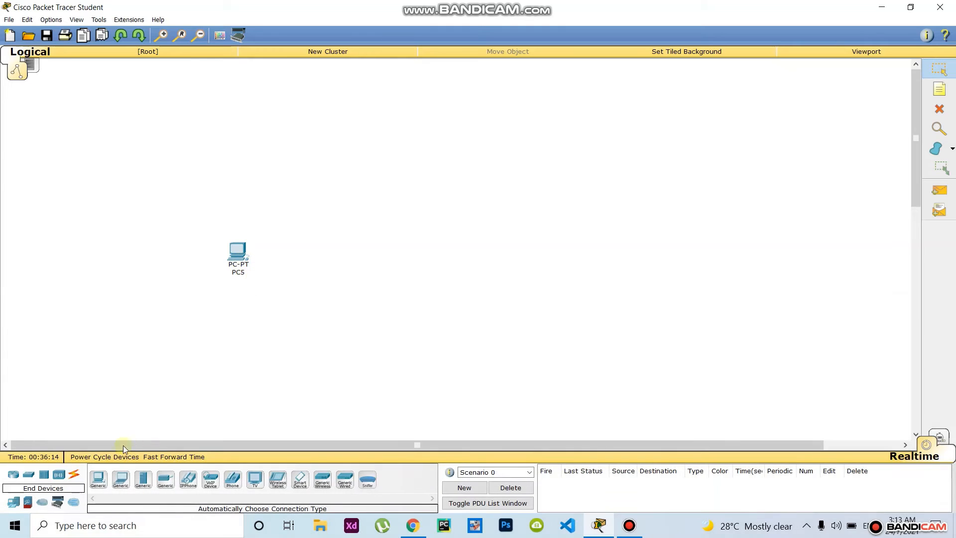
left_click(100, 478)
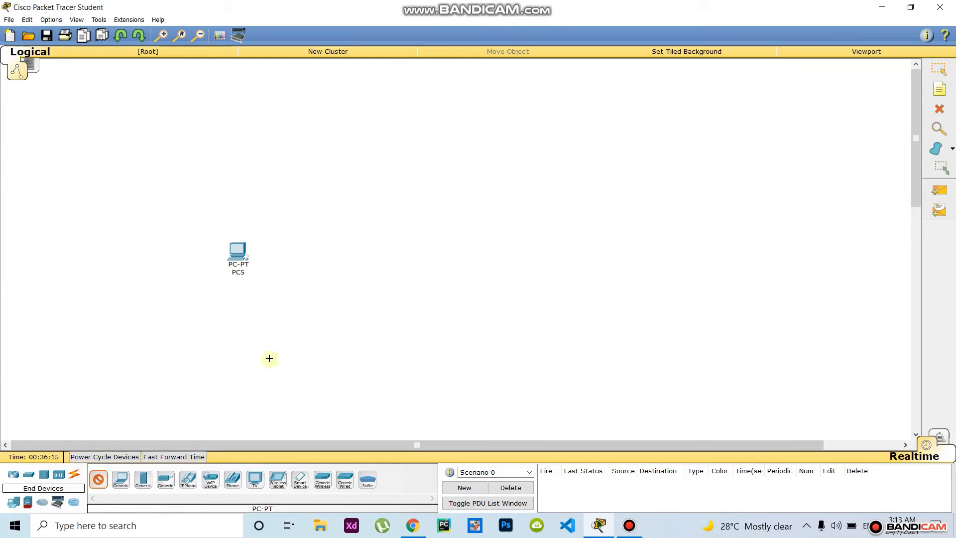
left_click(363, 255)
left_click_drag(365, 259, 352, 257)
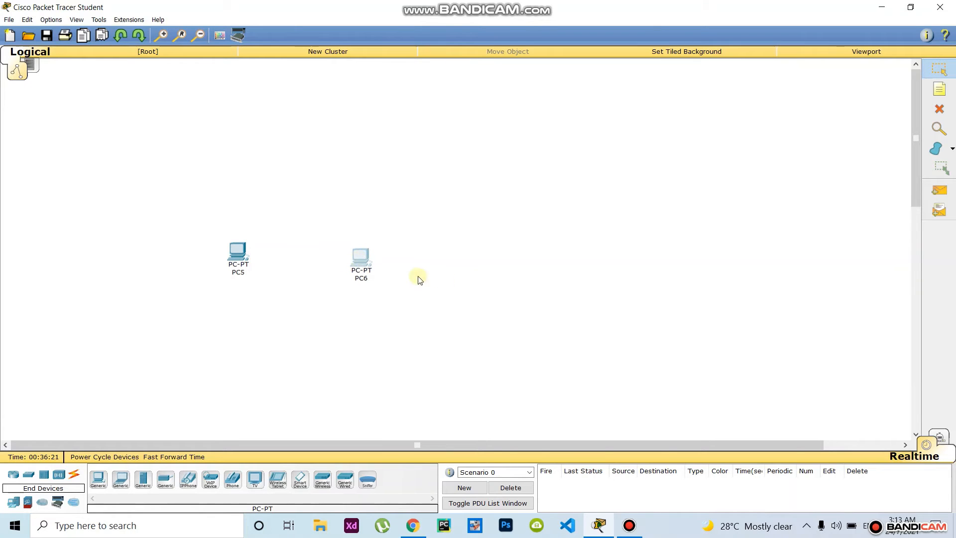
left_click(362, 261)
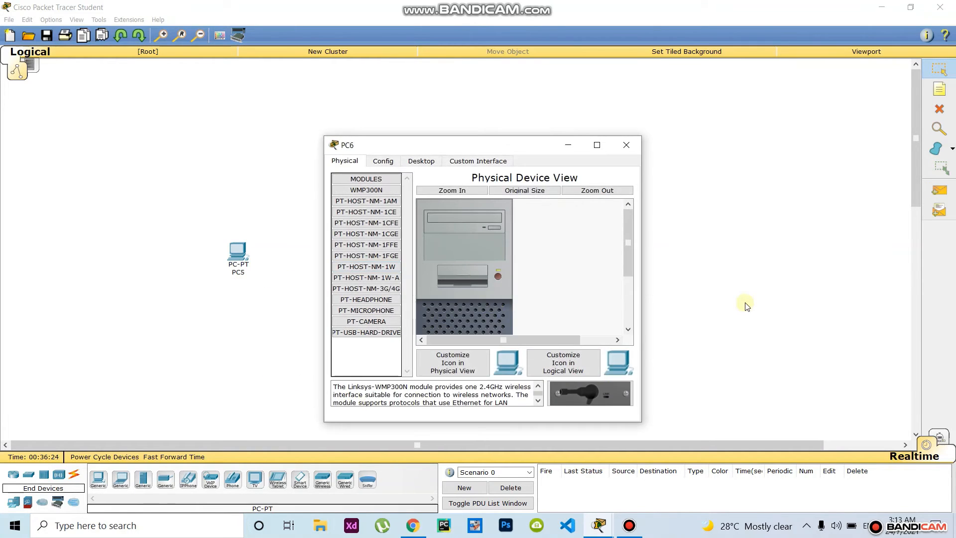
left_click(745, 301)
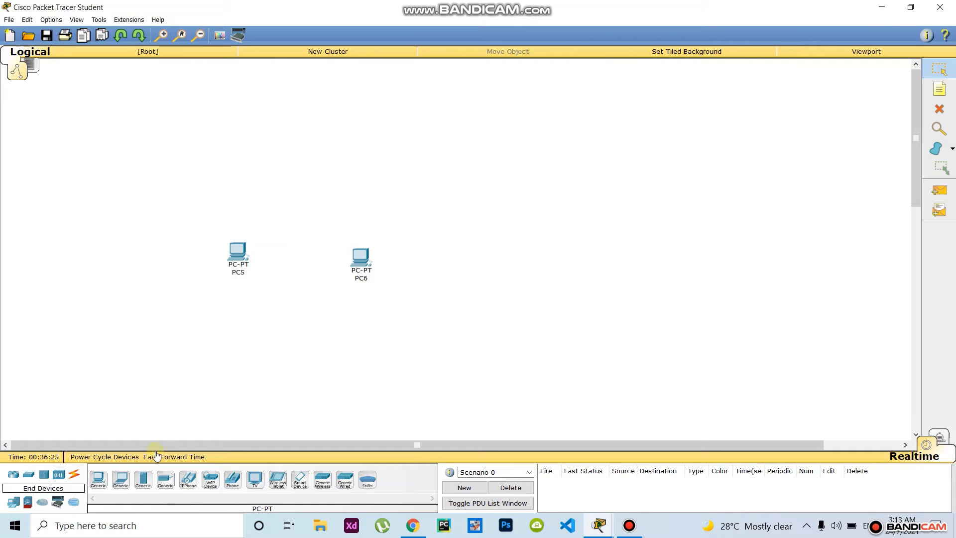
Step: Place a 2811 router above and midway between PC5 and PC6
left_click(13, 475)
left_click(211, 484)
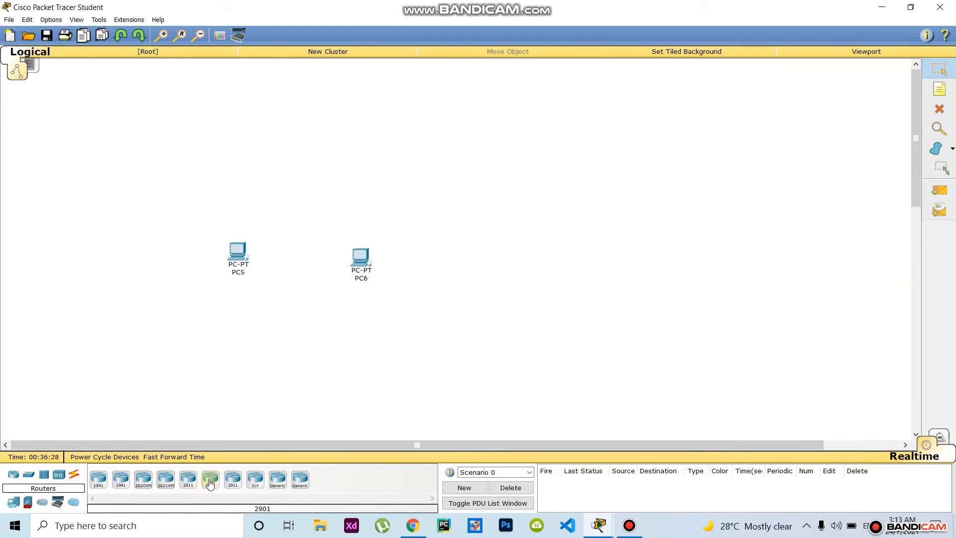
left_click(210, 482)
left_click(188, 491)
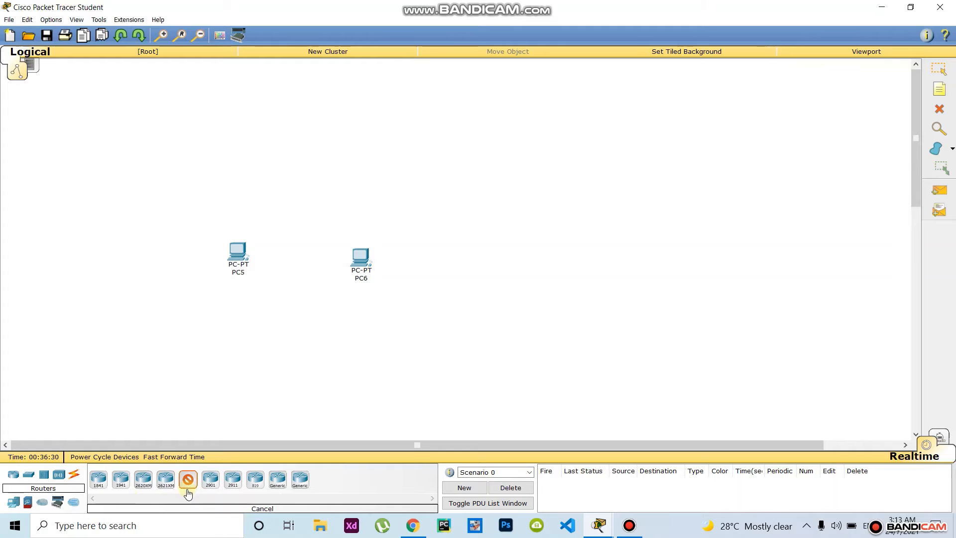
left_click(188, 482)
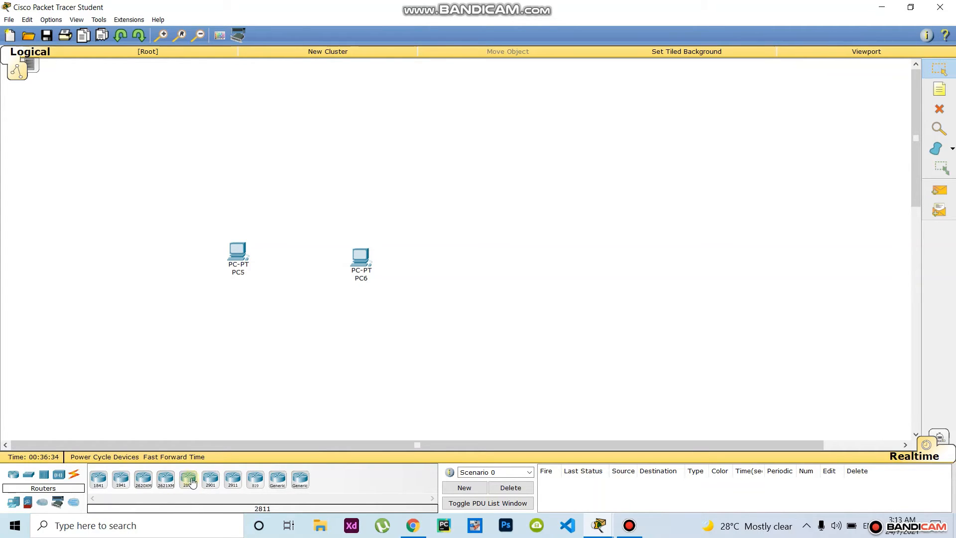
left_click_drag(189, 483, 300, 173)
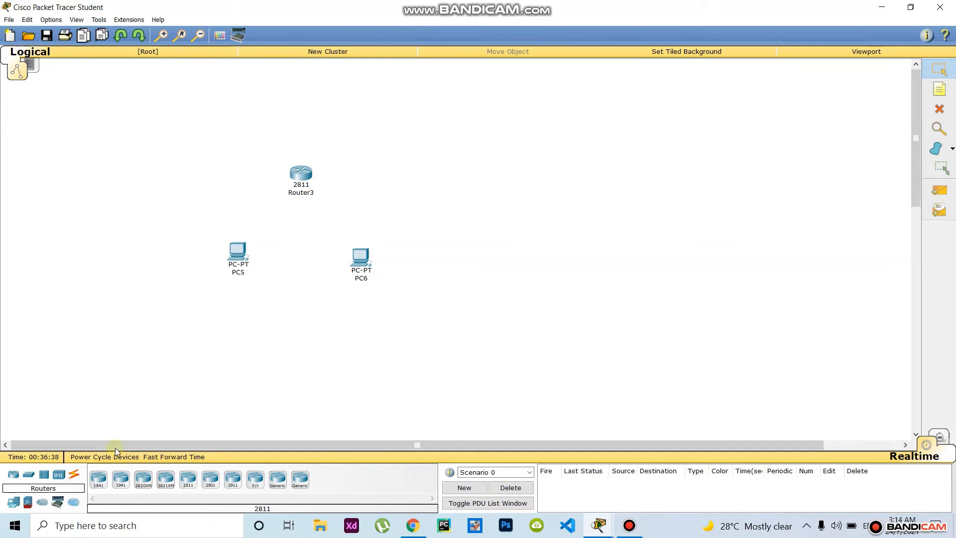
Step: Connect PC5's FastEthernet0 port to the router's FastEthernet0/0 port with a copper straight-through cable
left_click(74, 473)
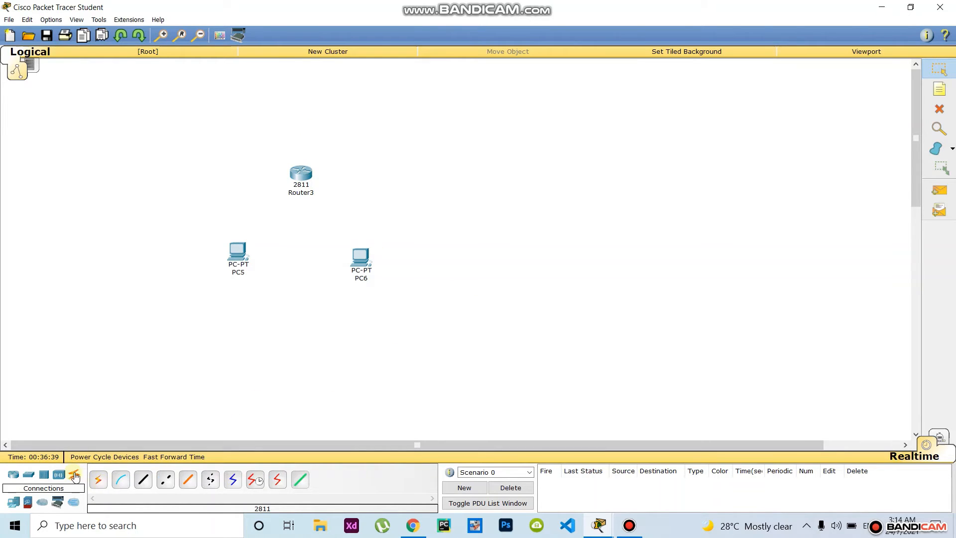
left_click(144, 480)
left_click(238, 251)
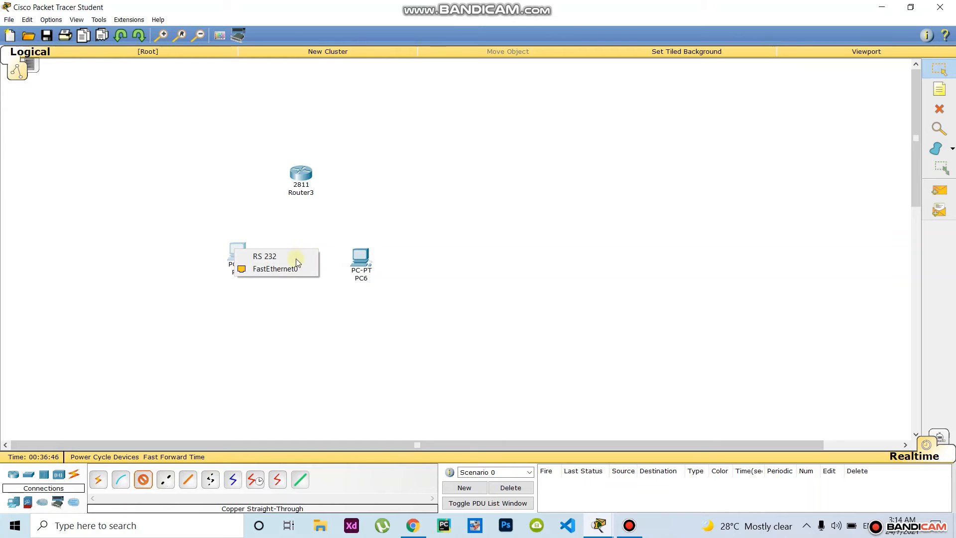
left_click(294, 268)
left_click(300, 173)
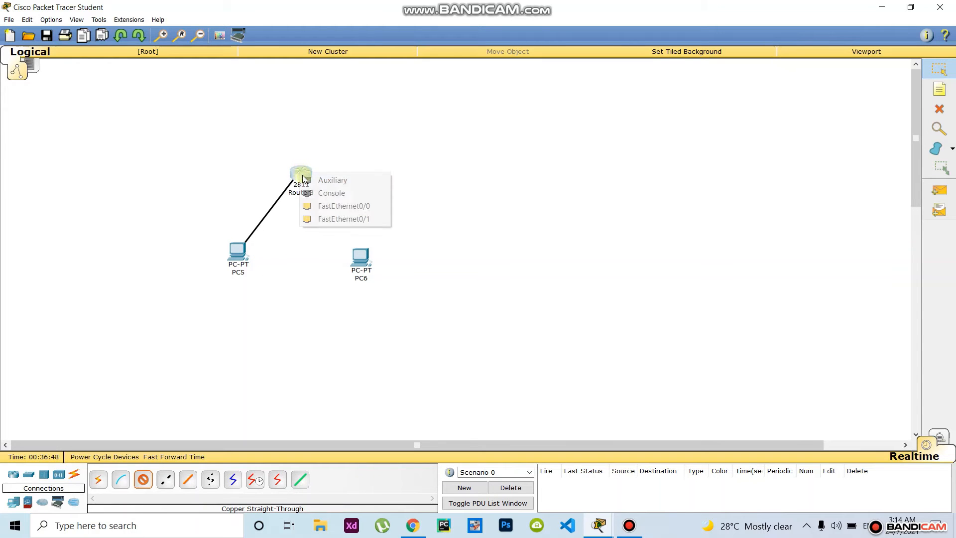
left_click(348, 206)
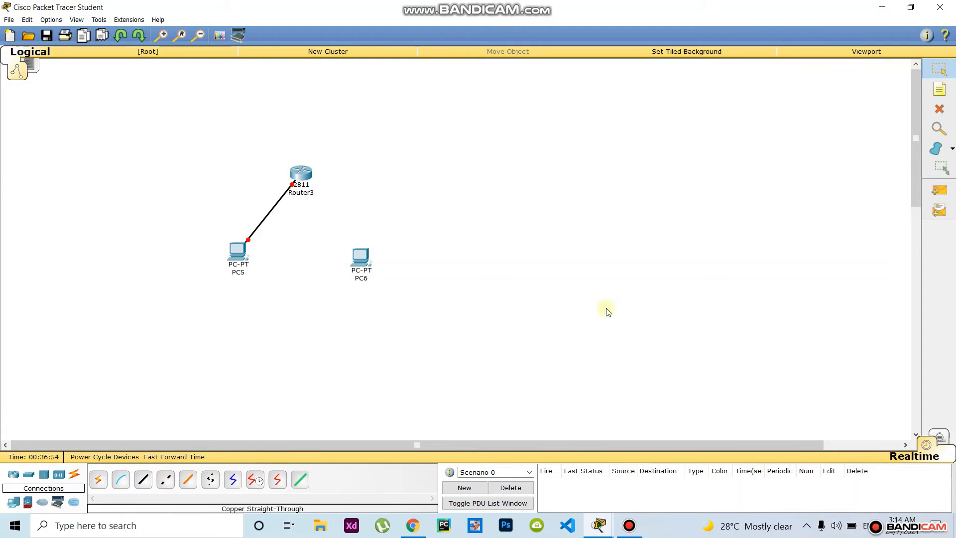
Step: Delete the straight-through cable between PC5 and the router, and return to the selection tool
left_click(942, 110)
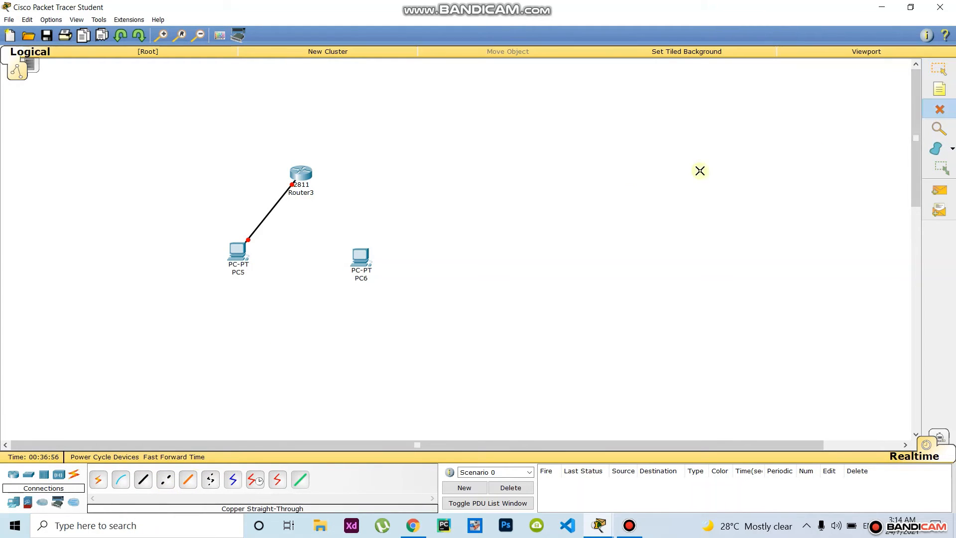
left_click(269, 213)
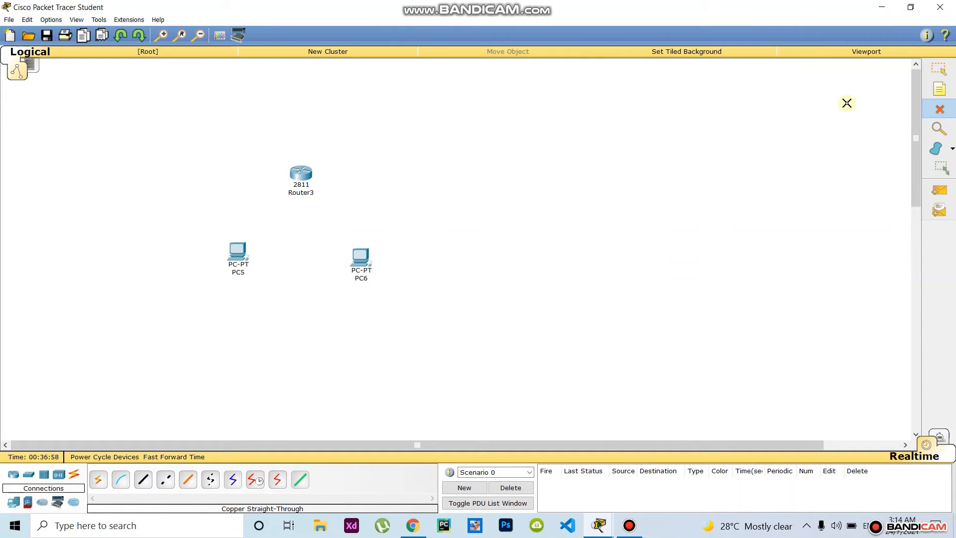
left_click(938, 69)
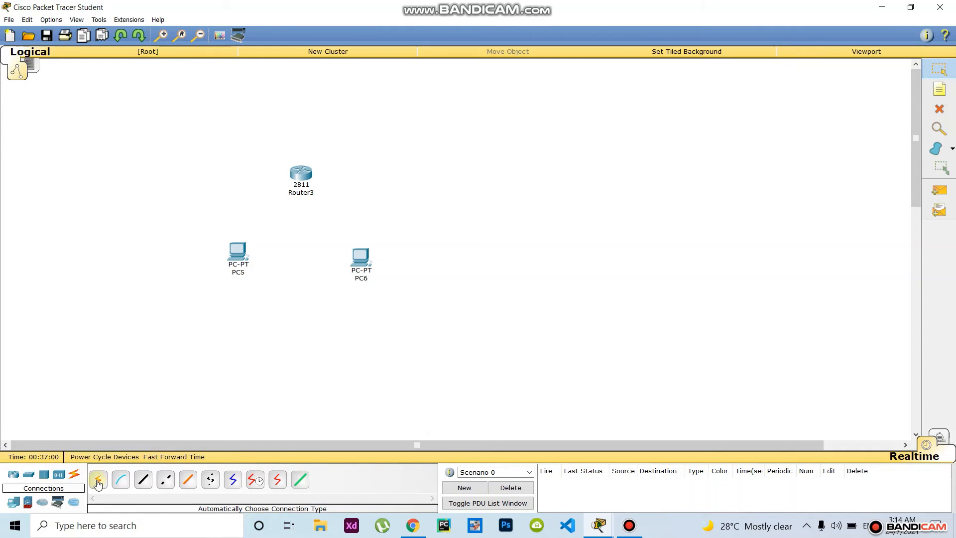
Step: Connect PC5 and PC6 to the 2811 router using automatically chosen cable types, and nudge PC6 slightly closer
left_click(98, 481)
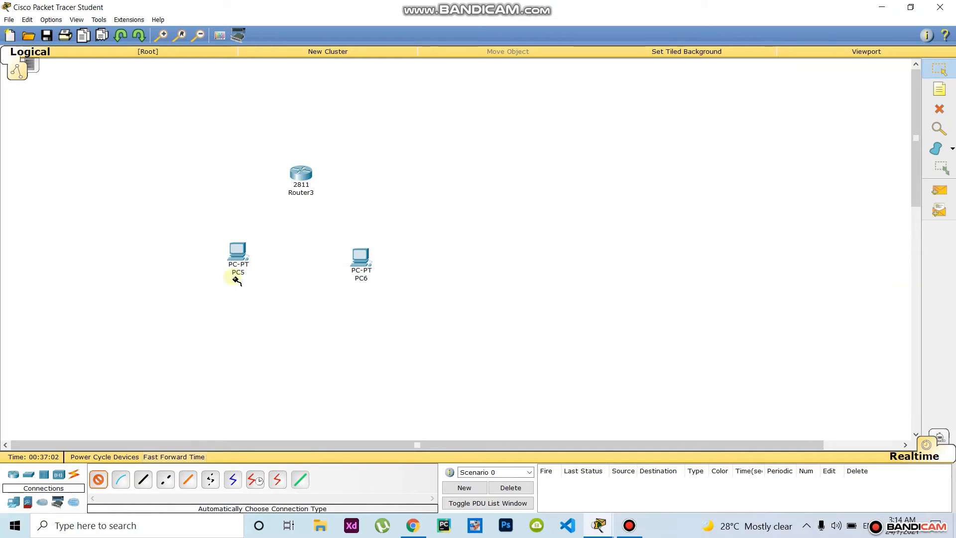
left_click(244, 253)
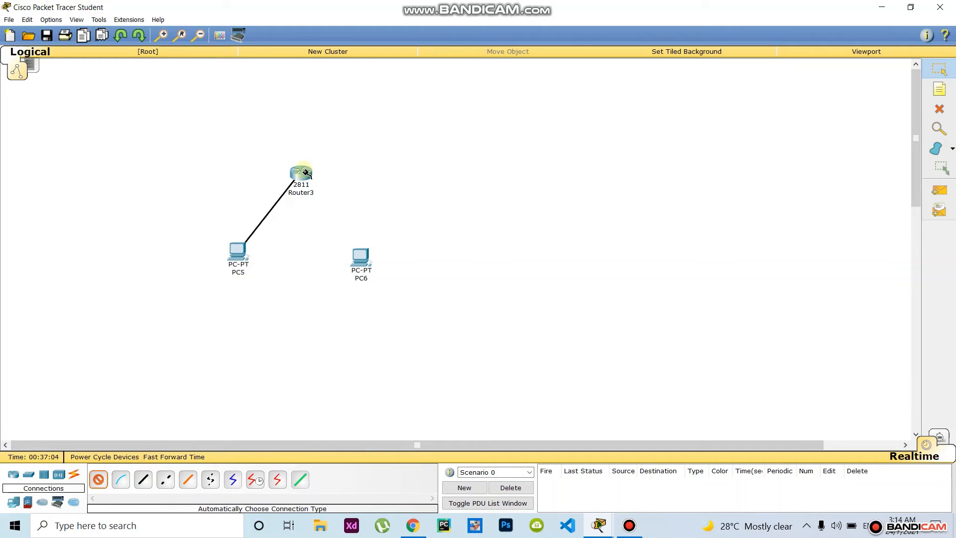
left_click(301, 175)
left_click(99, 478)
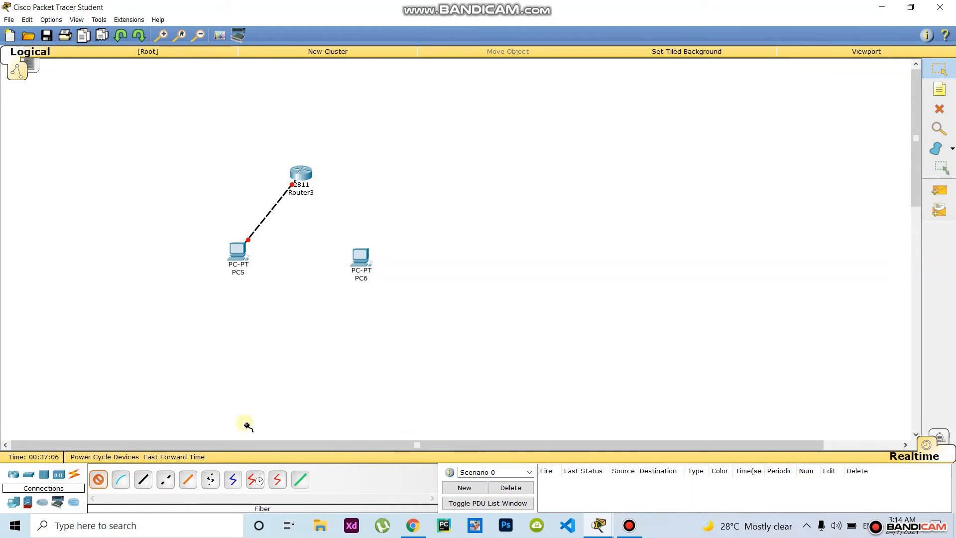
left_click(301, 175)
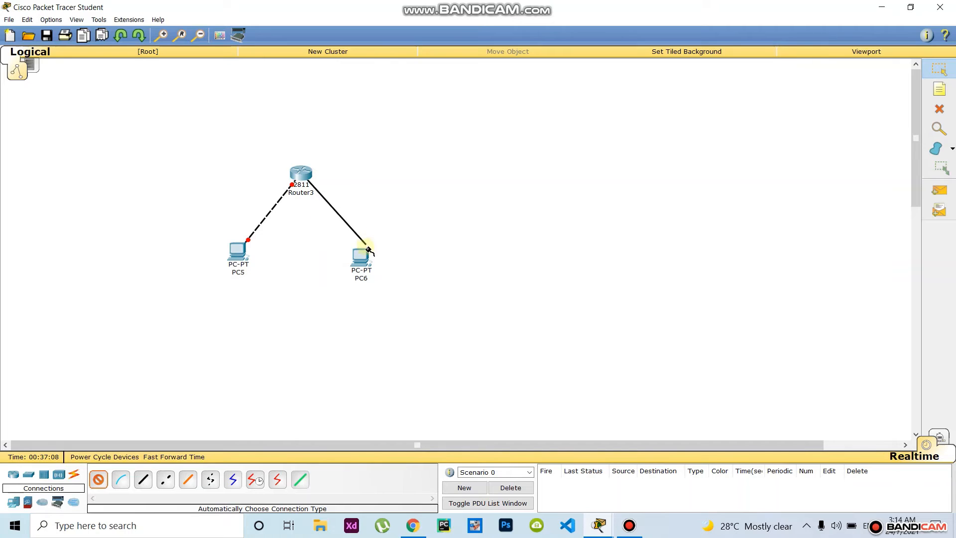
left_click(361, 256)
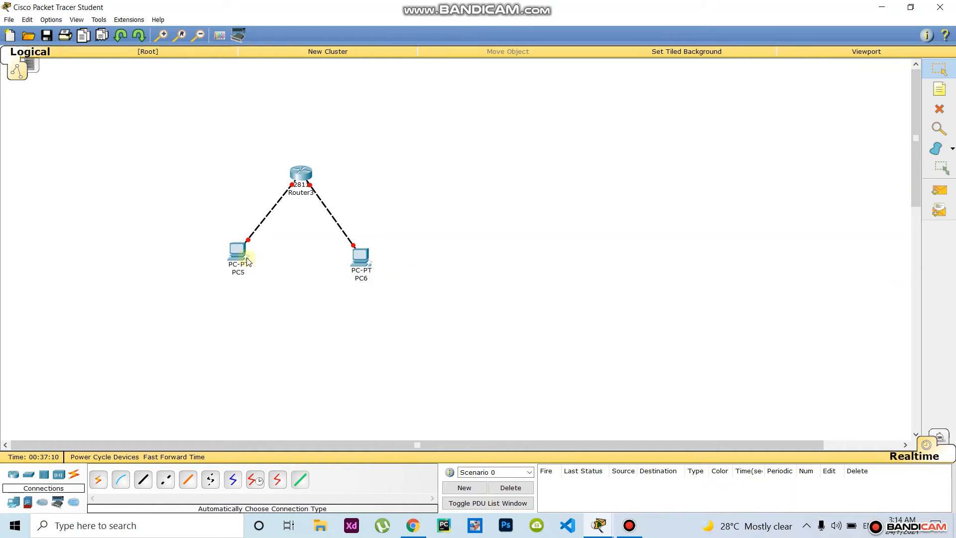
left_click_drag(367, 263, 363, 262)
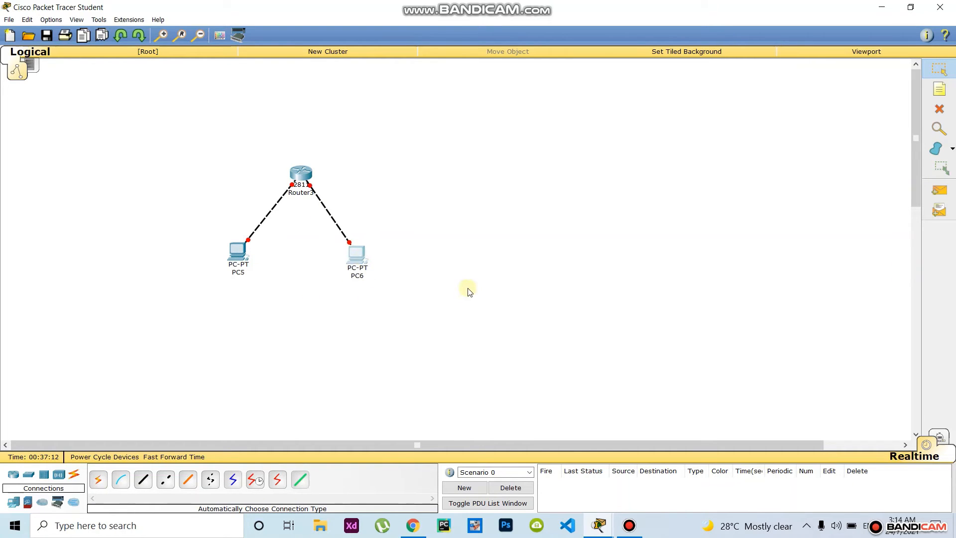
Step: Add a note reading 194.167.1.2 directly beneath PC5 and copy its text
left_click(939, 89)
left_click(202, 291)
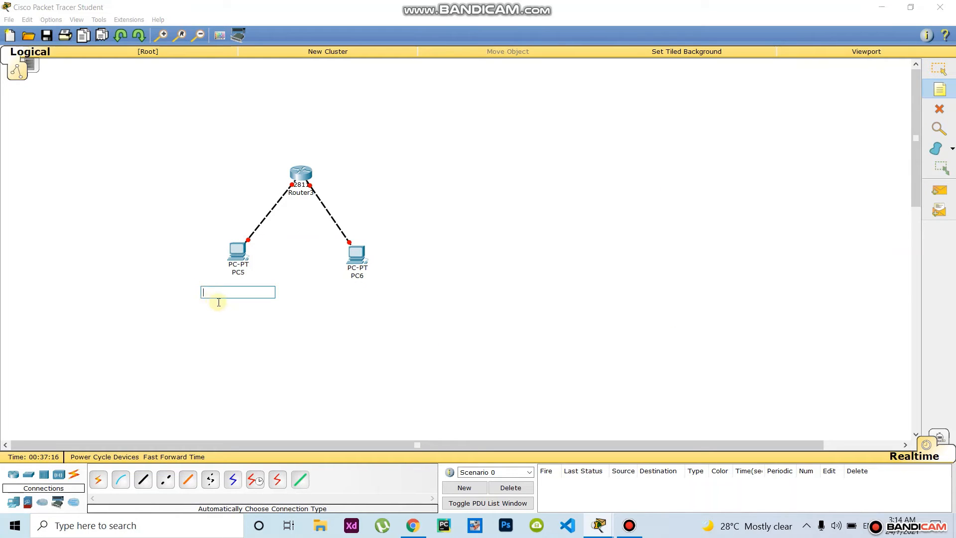
left_click(208, 276)
left_click(210, 281)
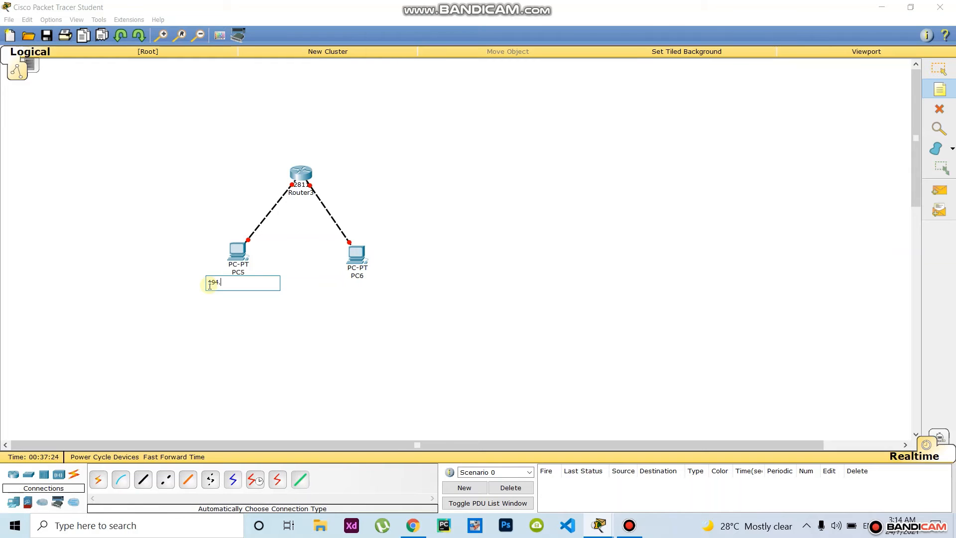
type("194..")
left_click_drag(251, 282, 182, 282)
key("ctrl+c")
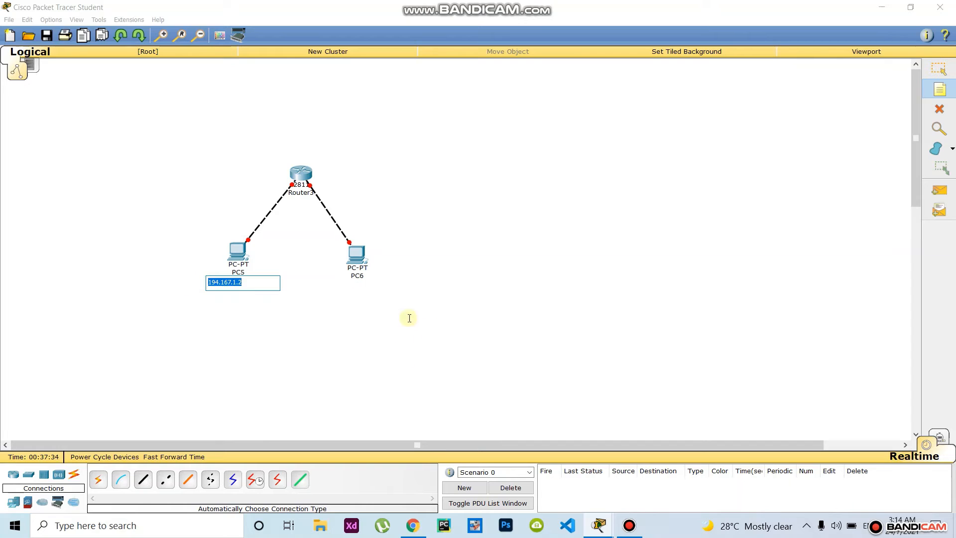
Step: Add a note reading 194.167.2.2 beneath PC6 and a note reading 194.167.1.1 beside the router on PC5's side
left_click(351, 285)
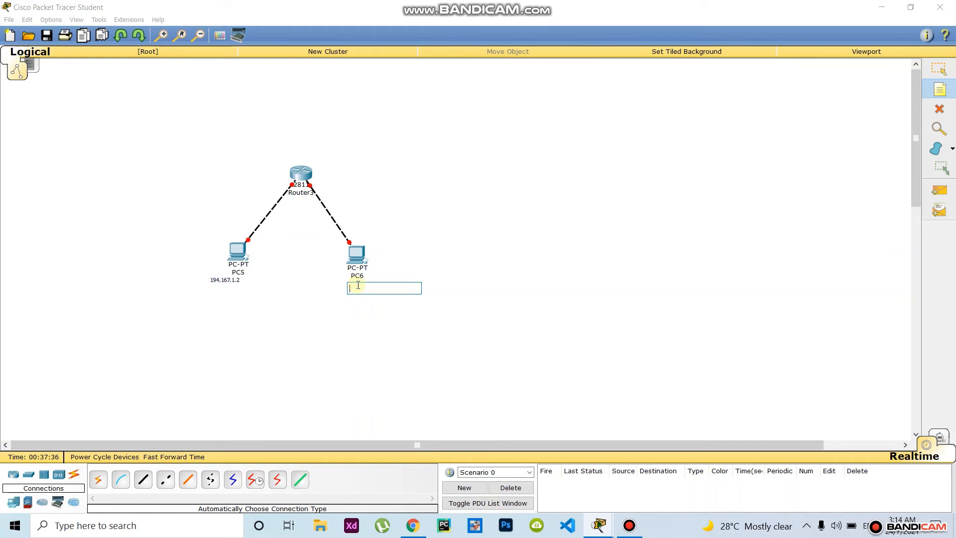
key("ctrl+v")
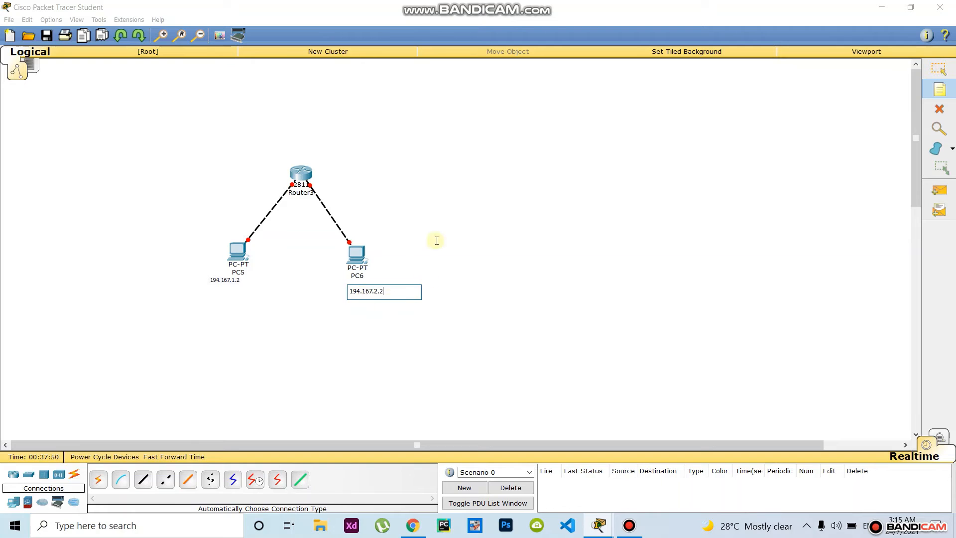
left_click(245, 165)
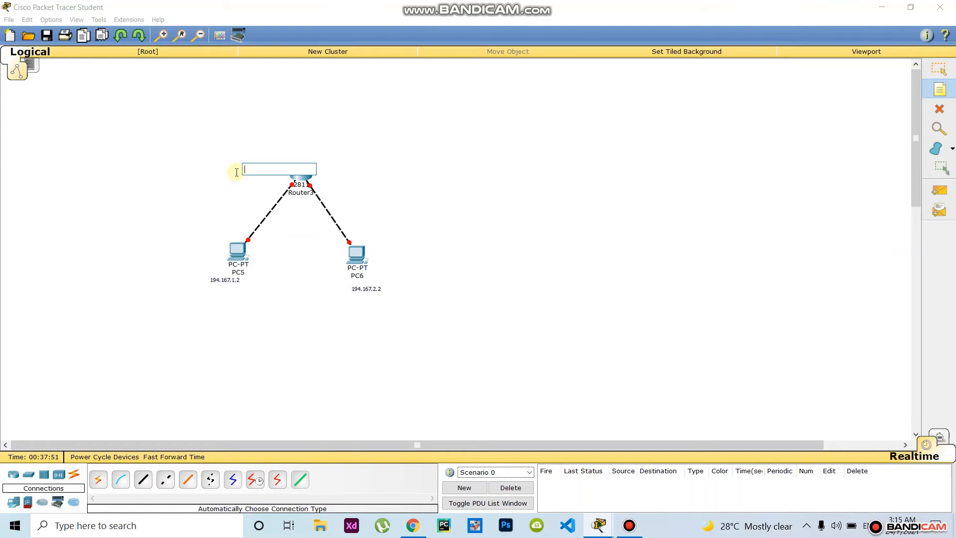
key("ctrl+v")
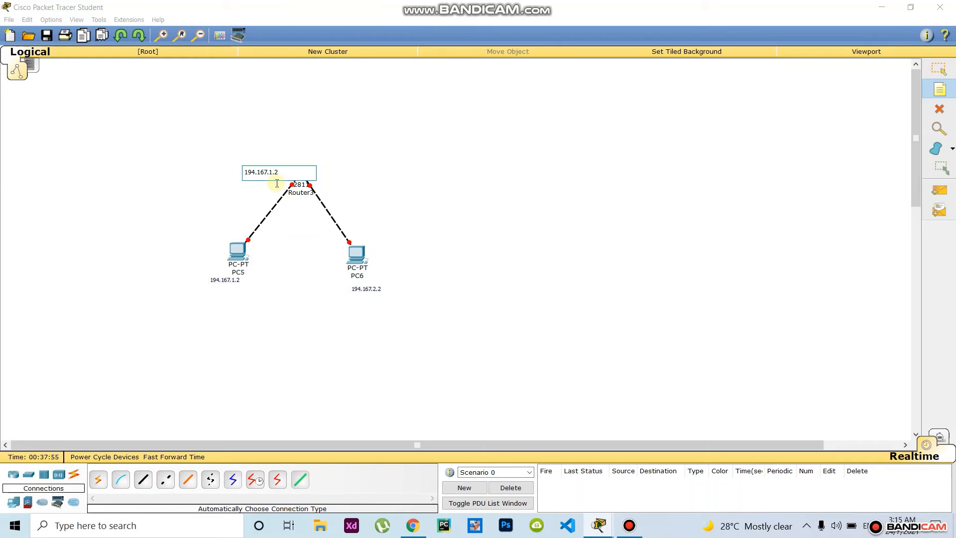
type("1")
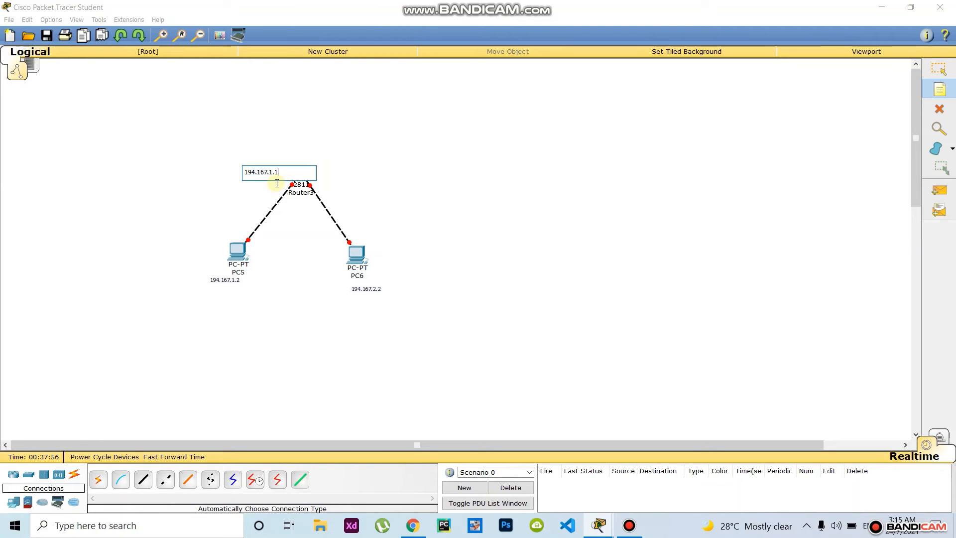
left_click(457, 170)
Step: Add a note reading 194.167.2.1 beside the router on PC6's side, and return to the selection tool
left_click(319, 169)
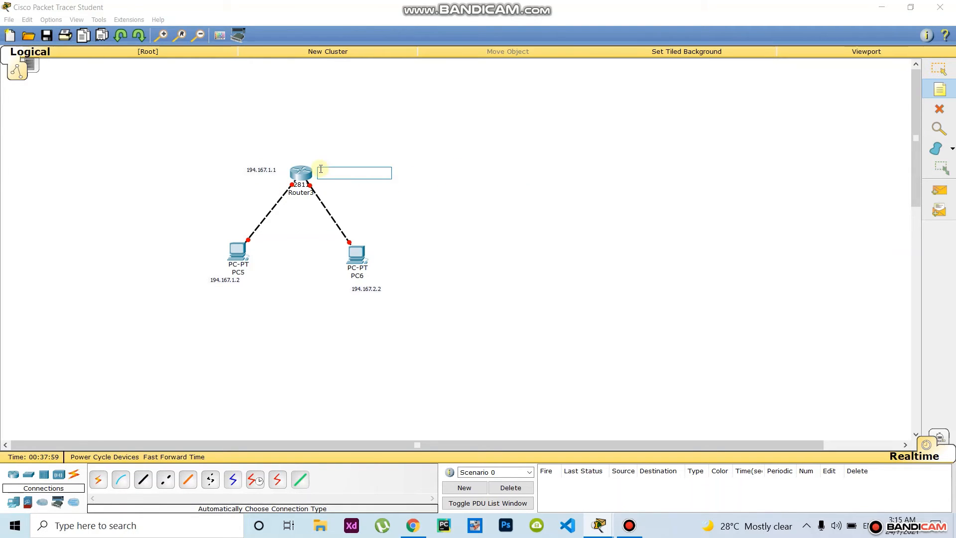
key("ctrl+v")
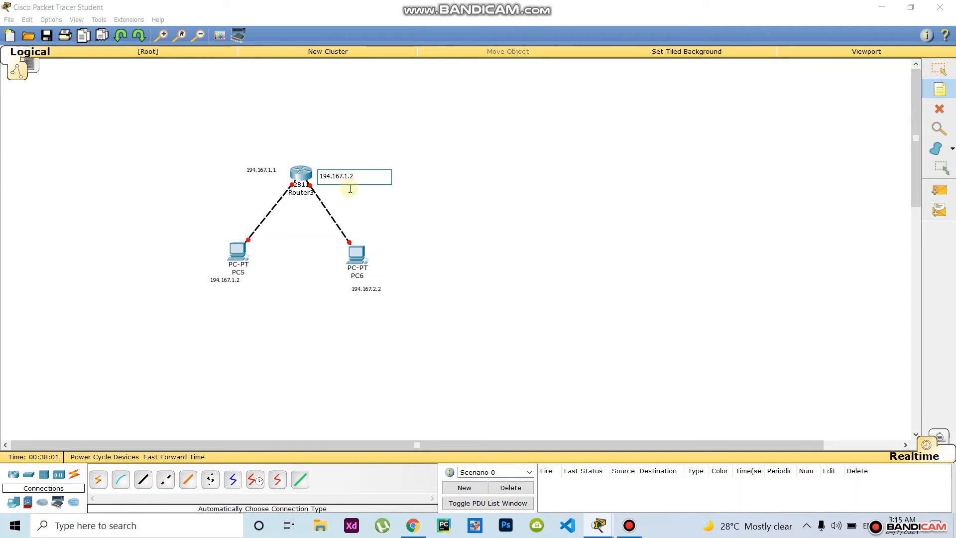
type("2.")
type("2")
left_click(946, 70)
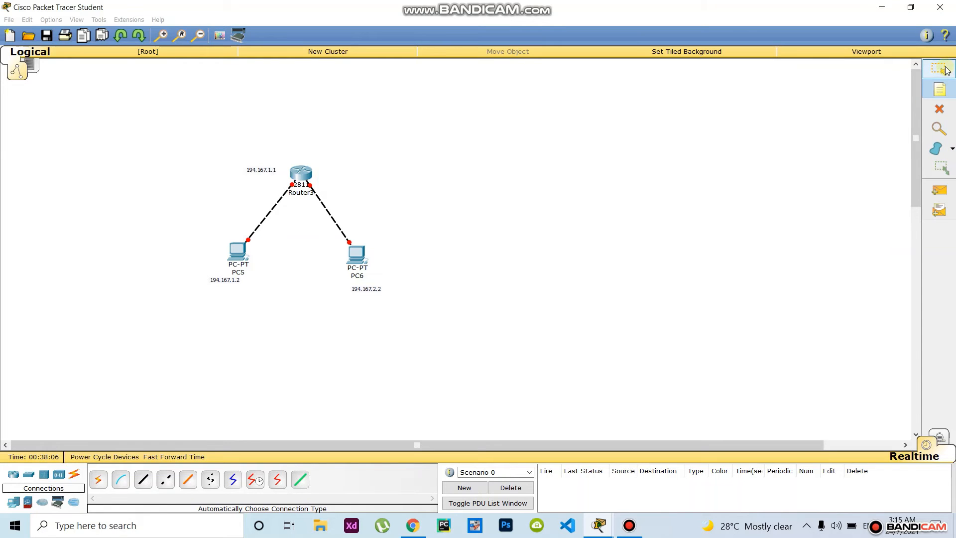
Step: Nudge the two router address notes closer to the router and move PC6's address note up nearer its label
left_click(261, 169)
left_click_drag(262, 171, 267, 174)
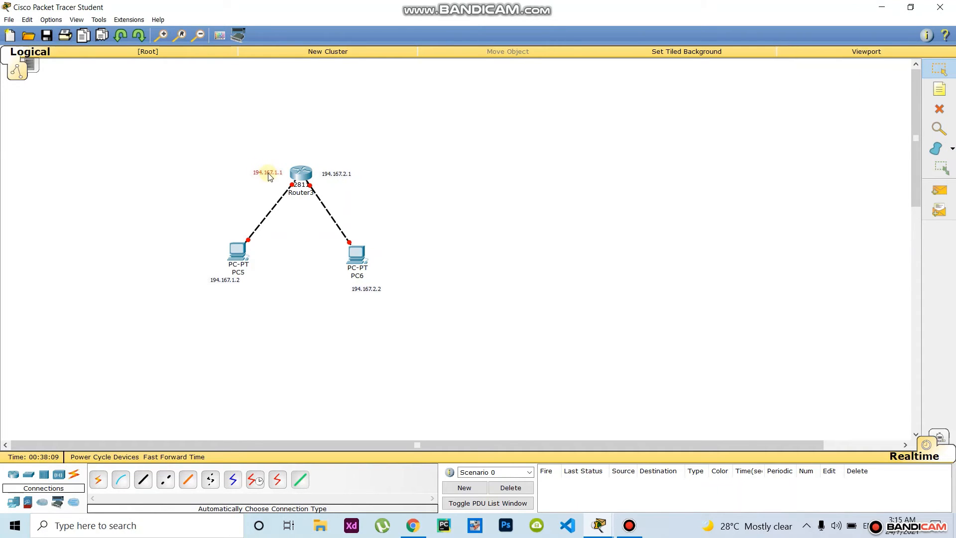
left_click_drag(338, 177, 335, 176)
left_click_drag(367, 292, 371, 284)
left_click(497, 284)
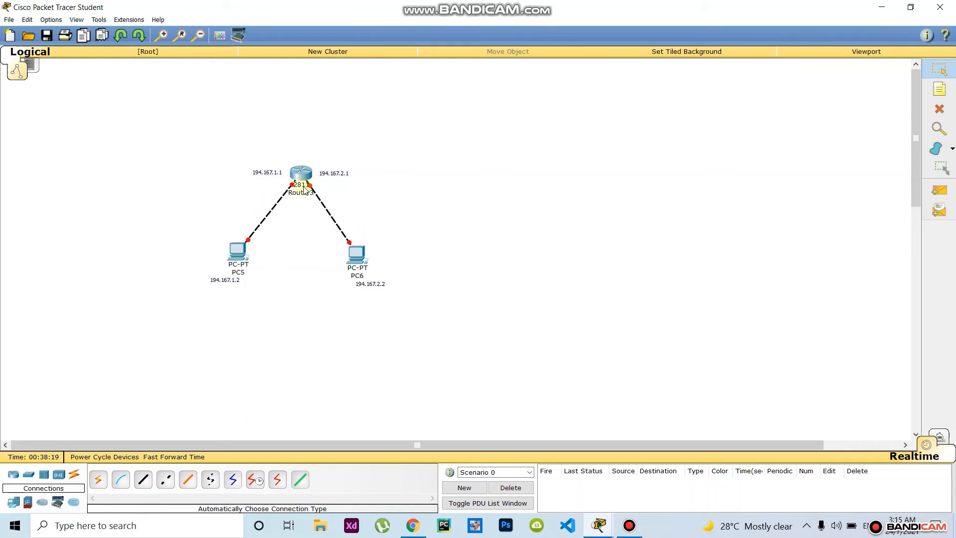
Step: Copy the 194.167.1.1 note's text and set it as the IP address of the router's FastEthernet0/0 interface
left_click(268, 178)
double_click(268, 175)
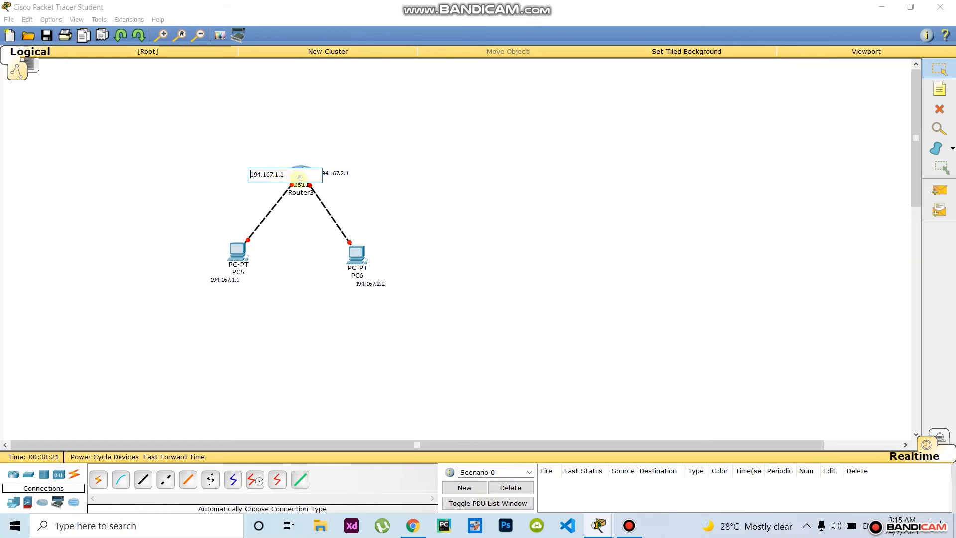
left_click_drag(243, 175, 218, 174)
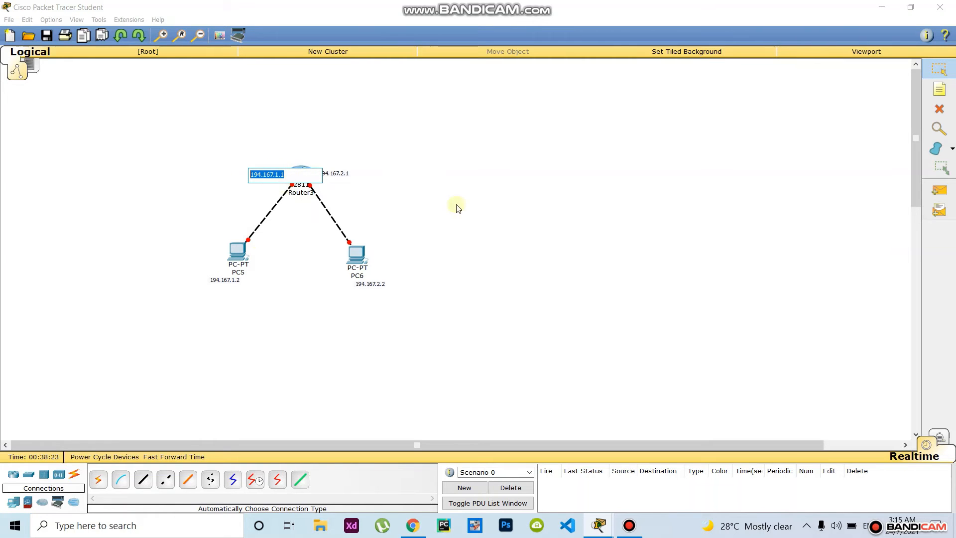
left_click(540, 210)
left_click(297, 176)
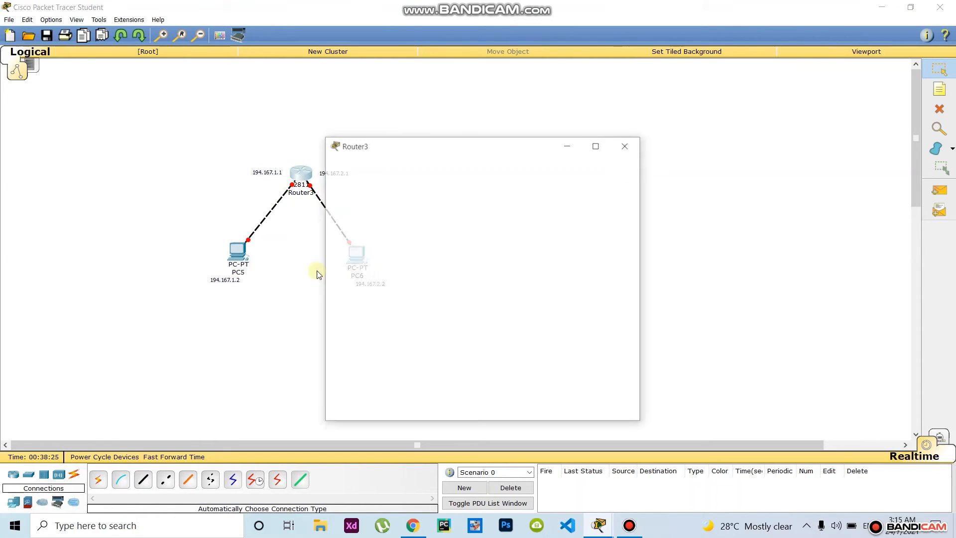
left_click(382, 160)
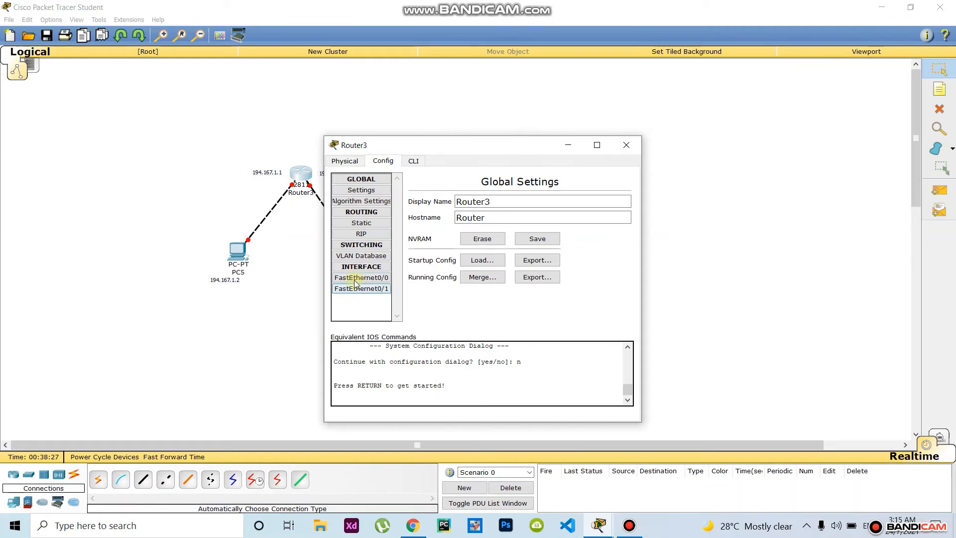
left_click(368, 277)
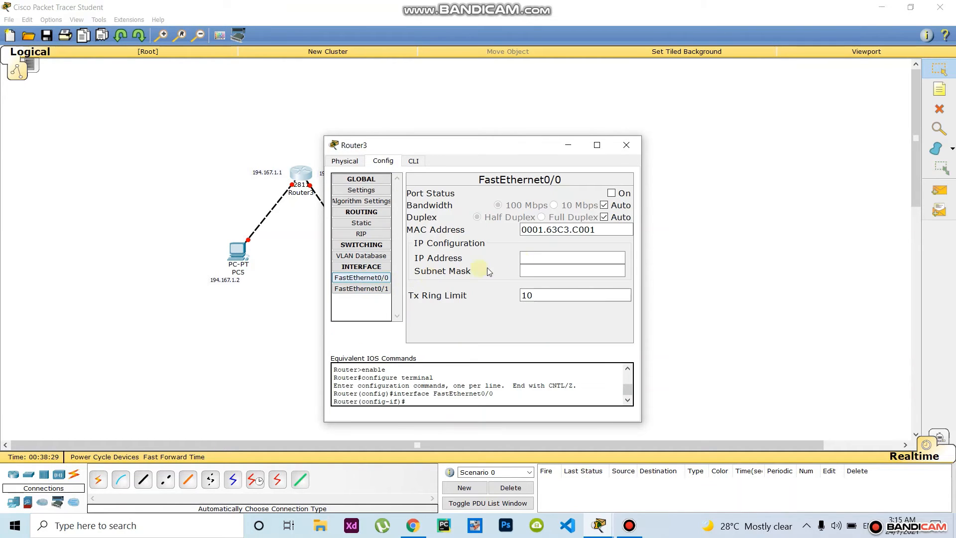
left_click(533, 258)
type("194.167.1.1")
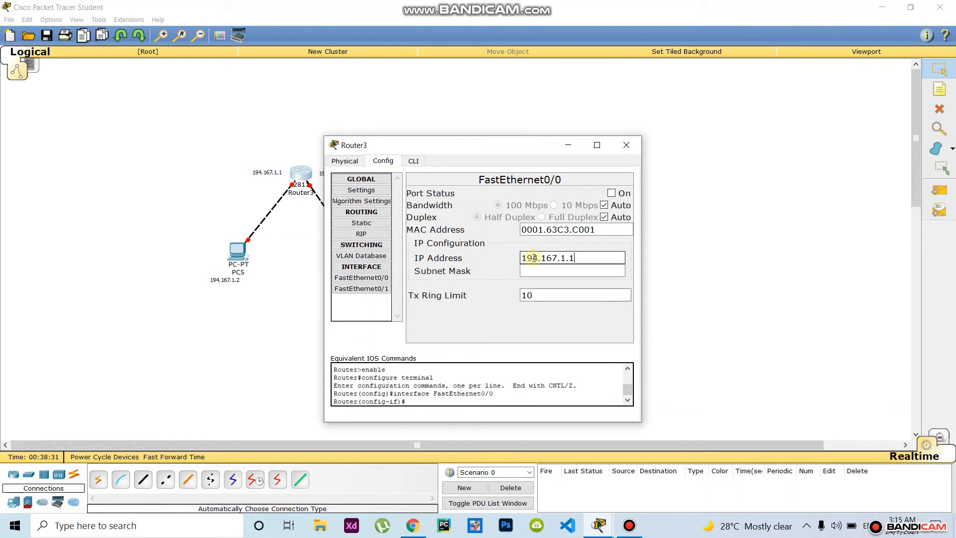
Step: Give FastEthernet0/0 the subnet mask 255.255.255.0, switch its port status on, and close the router's settings
left_click(546, 272)
left_click(540, 273)
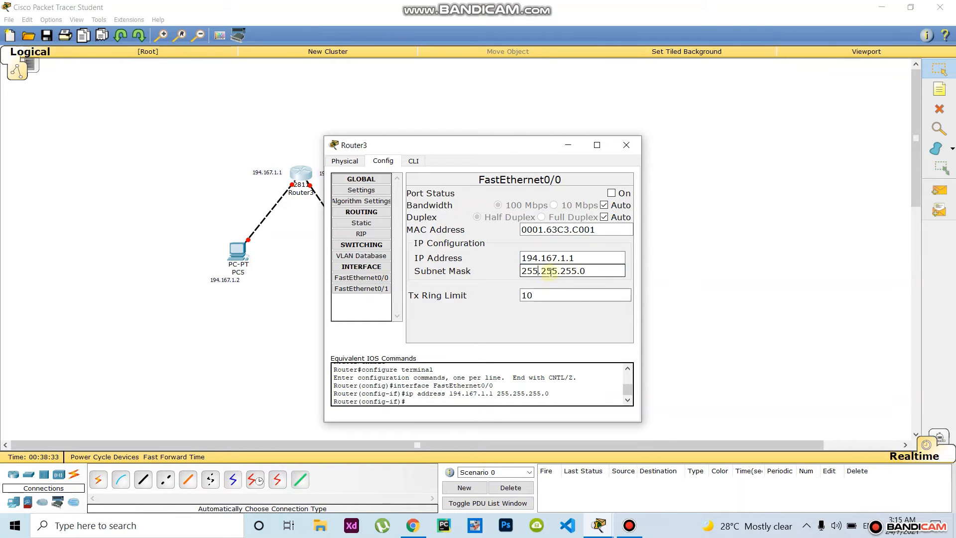
left_click(611, 194)
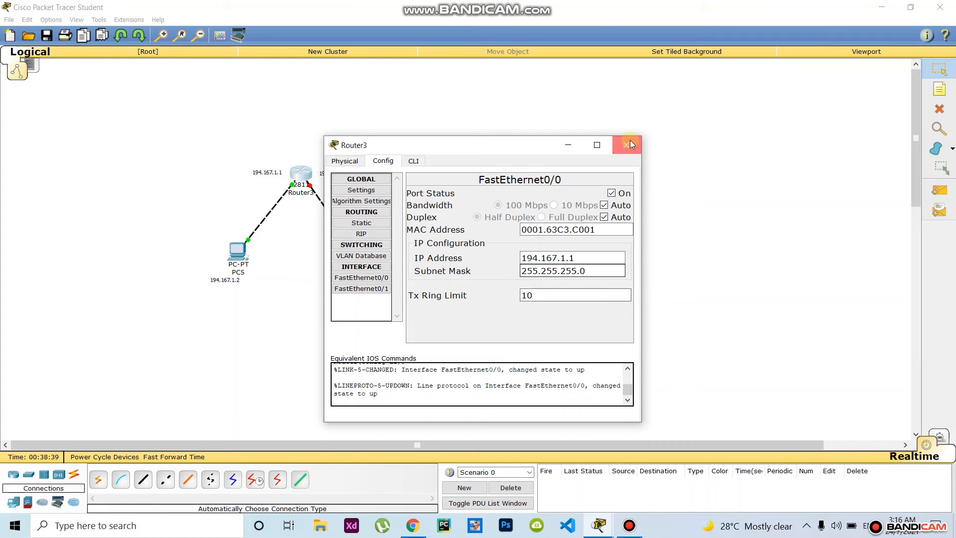
left_click(626, 145)
Step: Configure PC5 with static IP address 194.167.1.2, subnet mask 255.255.255.0 and default gateway 194.167.1.1
left_click(235, 250)
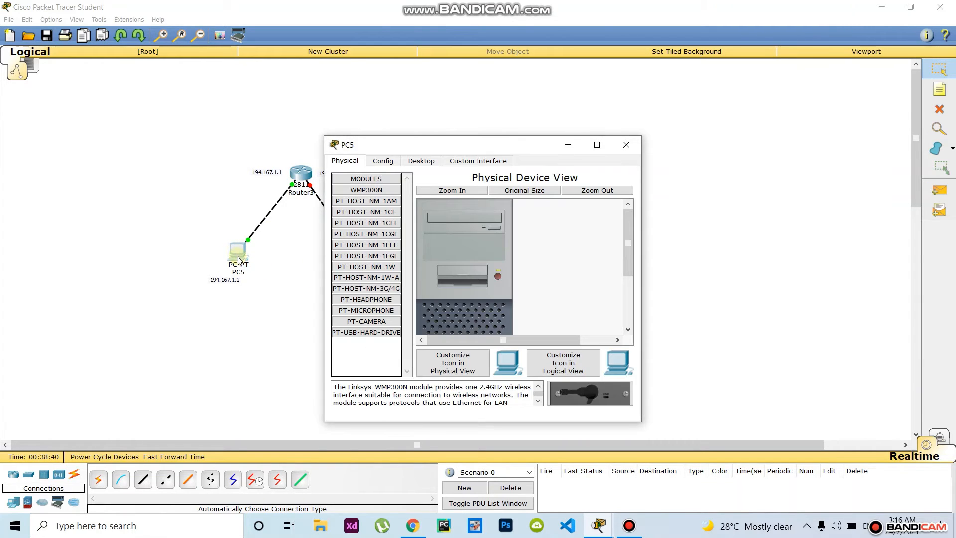
left_click(421, 161)
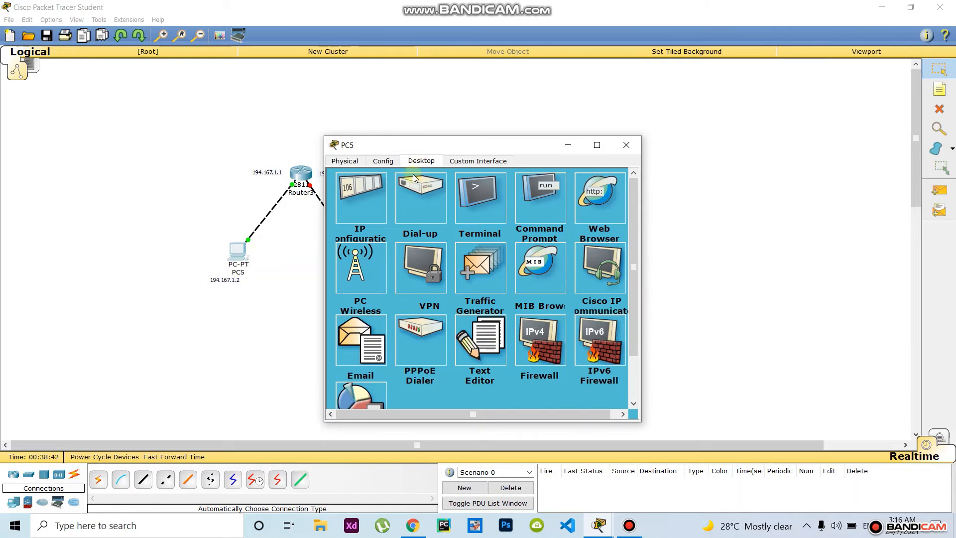
left_click(360, 211)
left_click(431, 219)
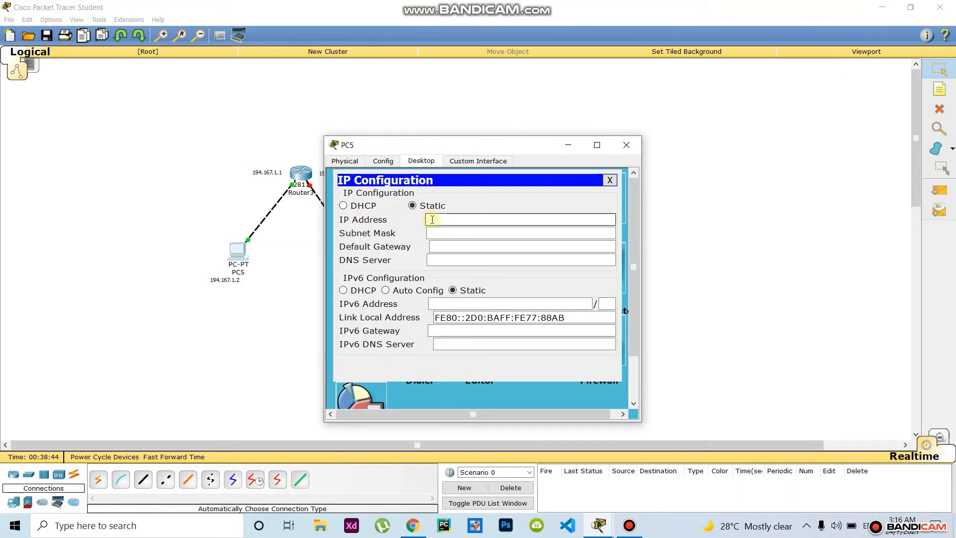
type("194.167.1.1")
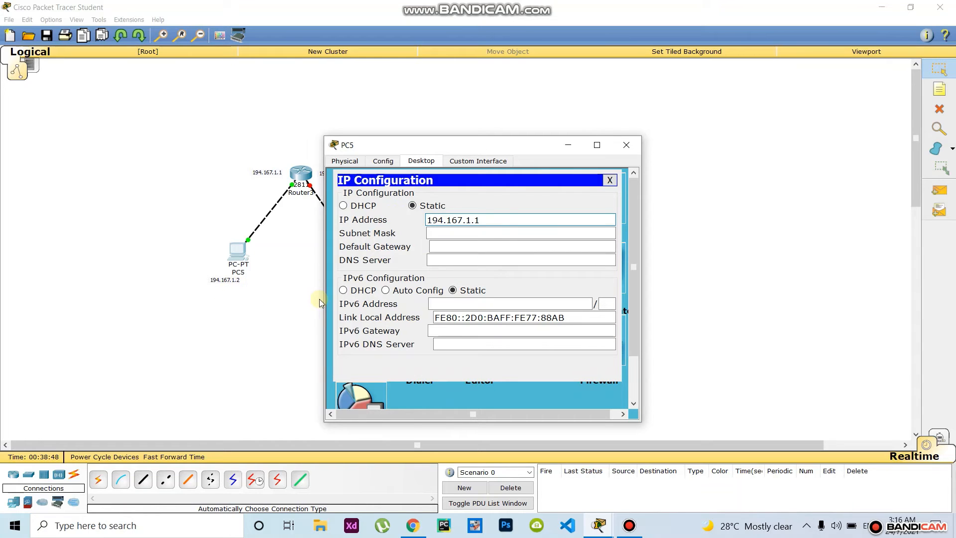
type("2")
left_click(446, 233)
left_click(447, 247)
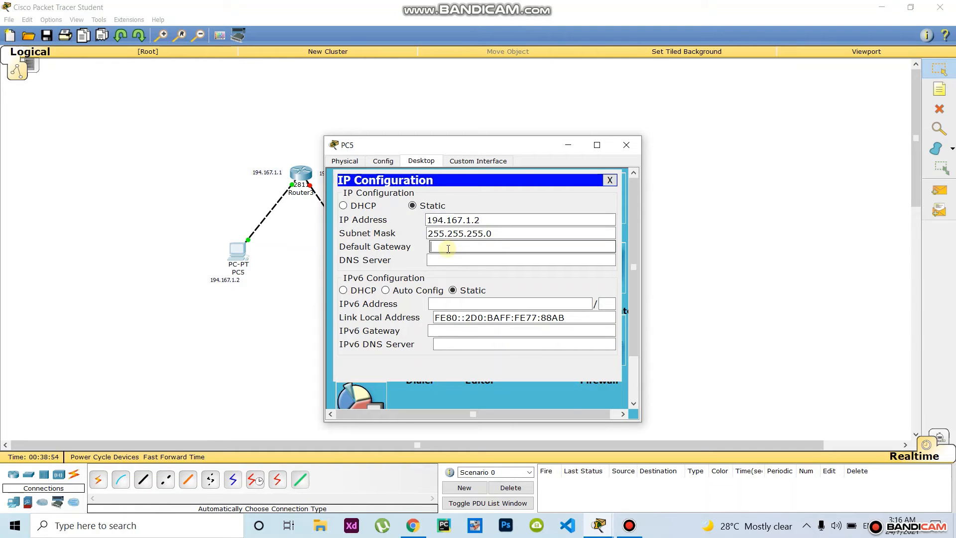
type("194.167.1.1")
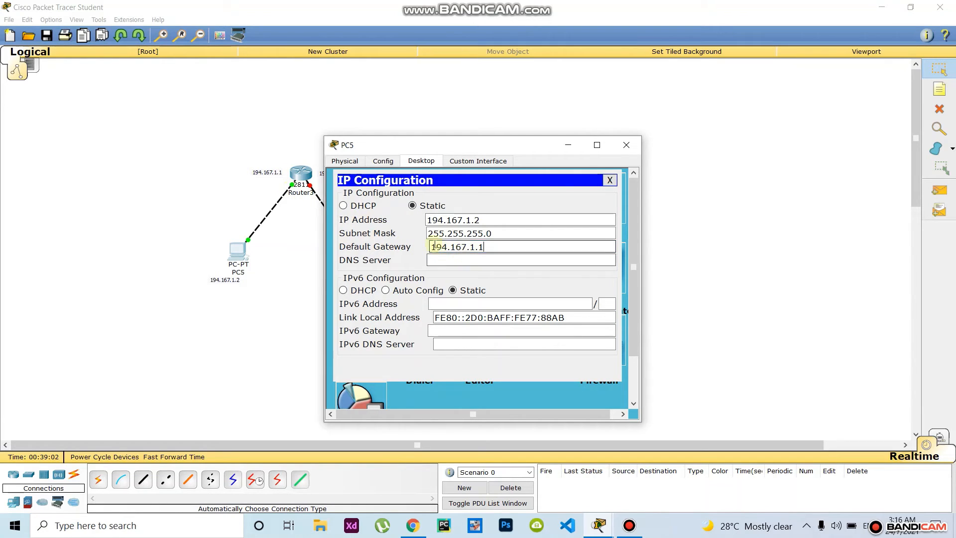
left_click(726, 280)
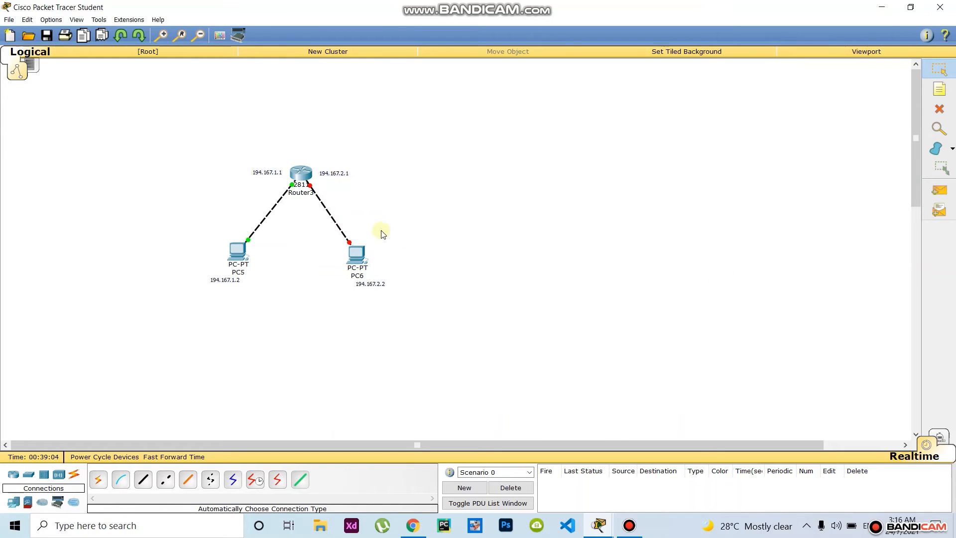
Step: Copy the 194.167.2.1 note's text and set it as the IP address of the router's FastEthernet0/1 interface
double_click(347, 175)
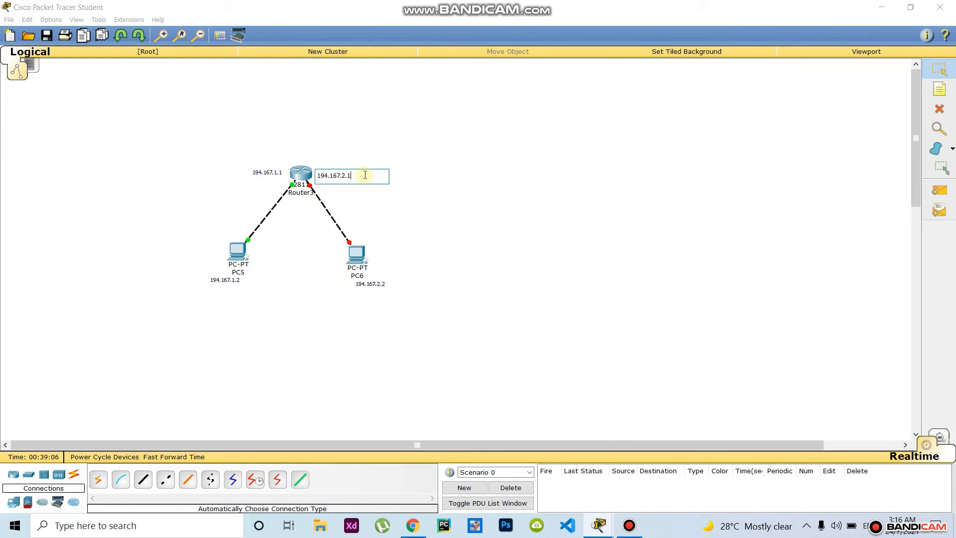
left_click_drag(367, 175, 312, 175)
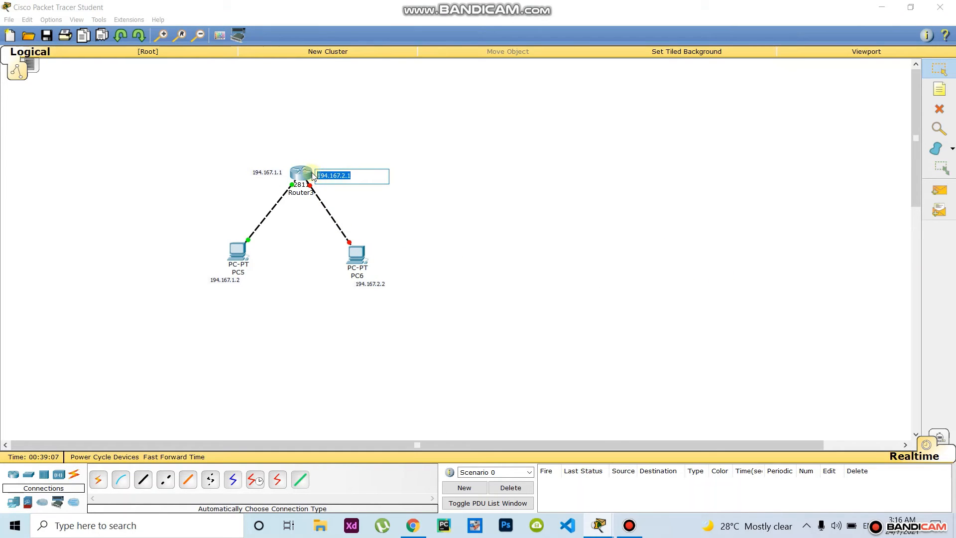
left_click(520, 203)
left_click(304, 175)
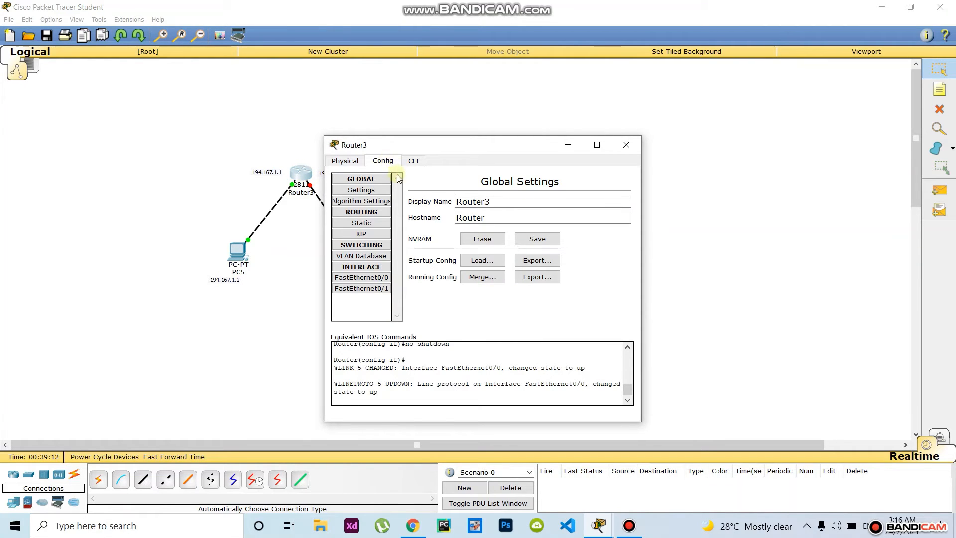
left_click(371, 291)
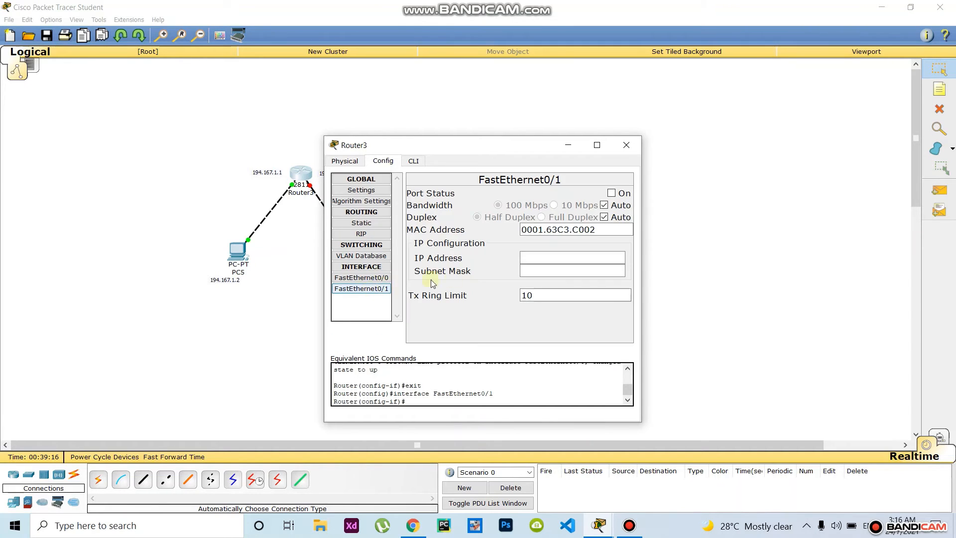
left_click(546, 259)
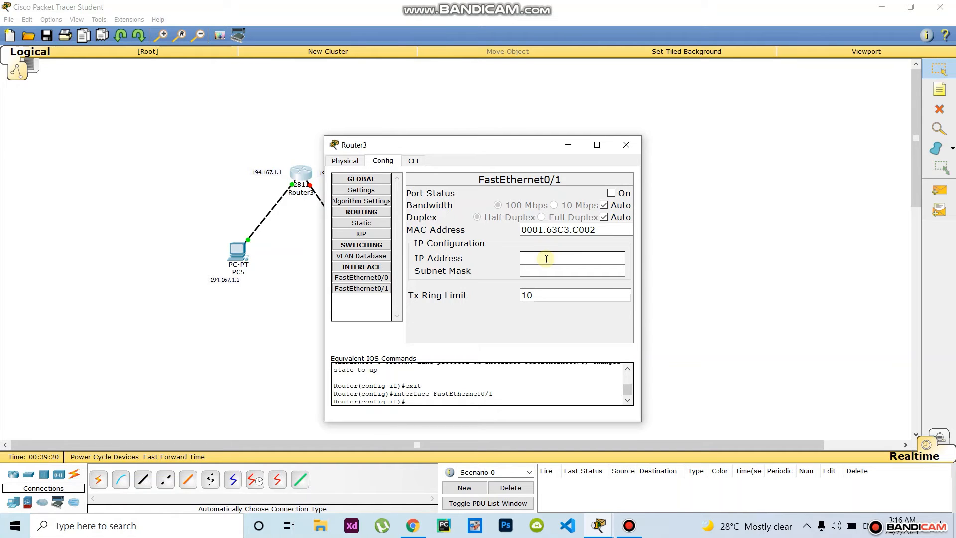
left_click_drag(528, 141, 639, 142)
left_click(658, 261)
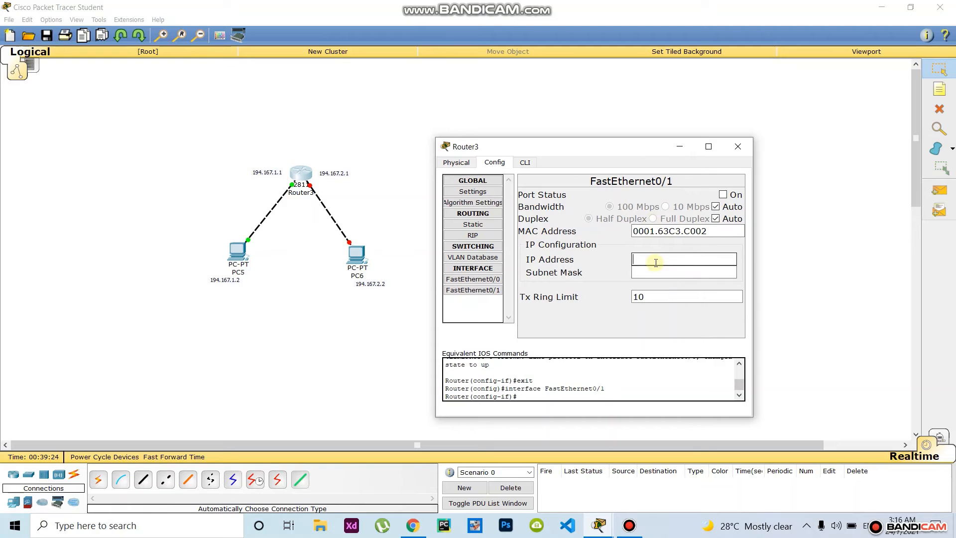
Step: Give FastEthernet0/1 the subnet mask 255.255.255.0, switch its port status on, and leave the router's settings
left_click(660, 275)
left_click(649, 272)
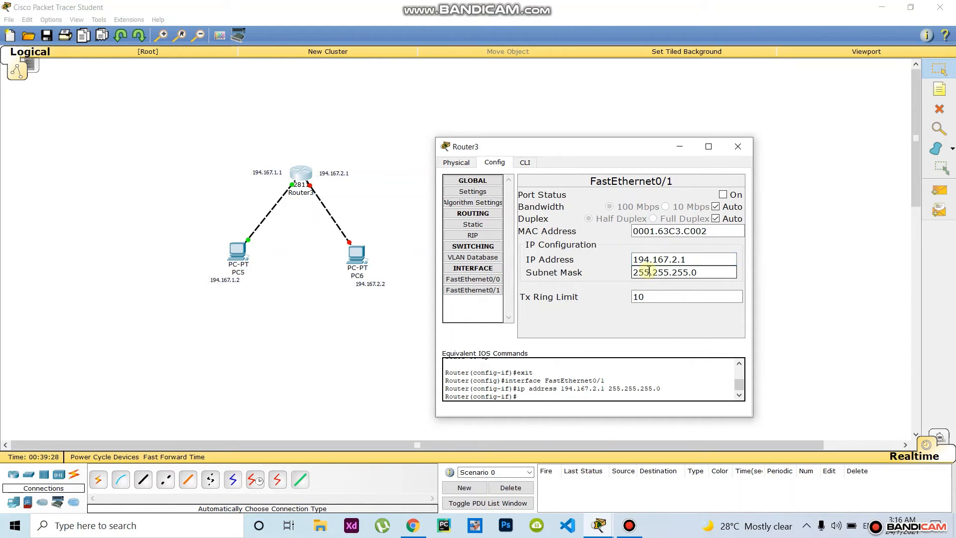
left_click(722, 195)
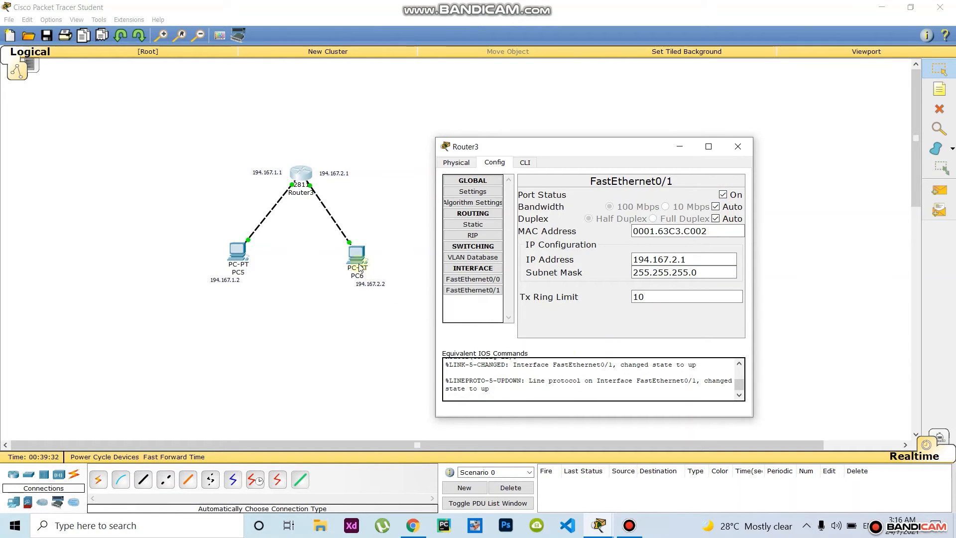
left_click(858, 348)
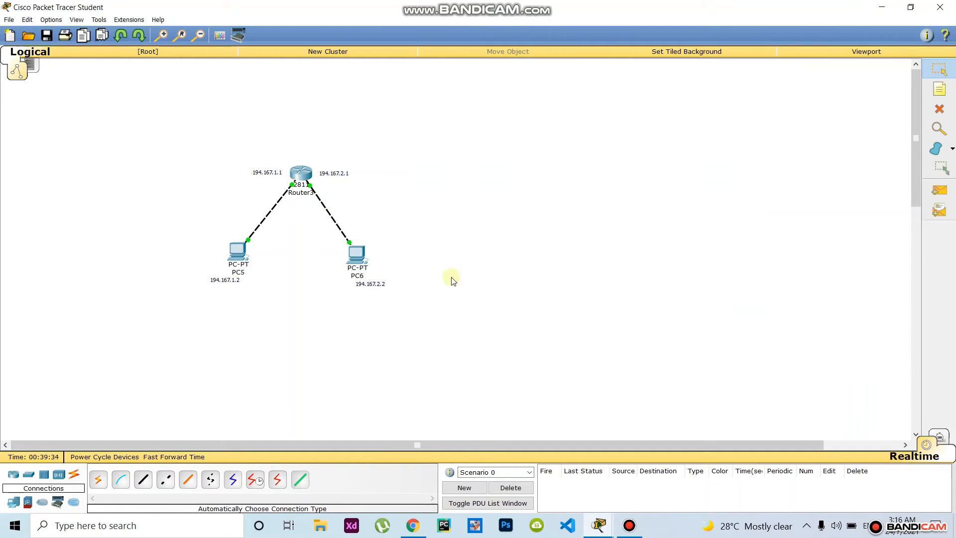
Step: Configure PC6 with static IP address 194.167.2.2, subnet mask 255.255.255.0 and default gateway 194.167.2.1, and close its settings
left_click(357, 254)
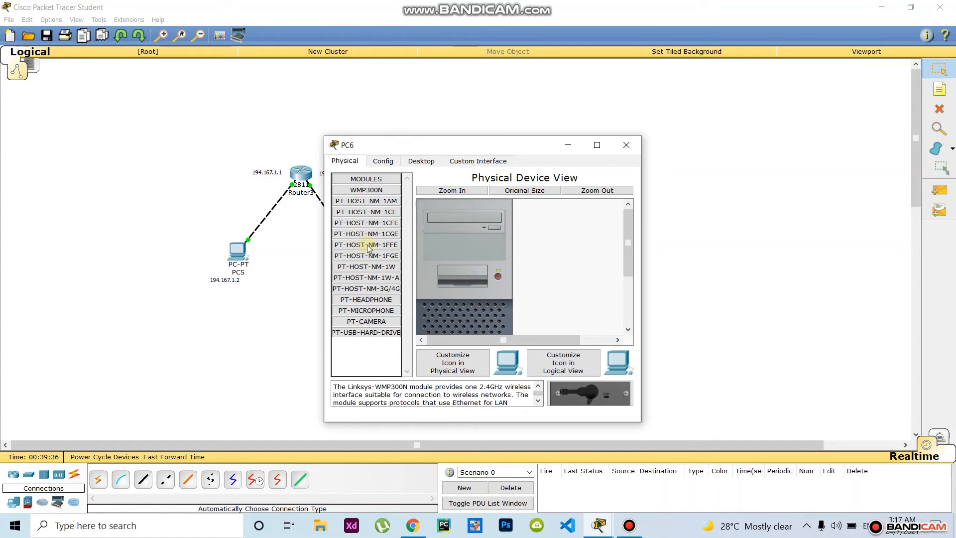
left_click(421, 161)
left_click(372, 208)
left_click(472, 219)
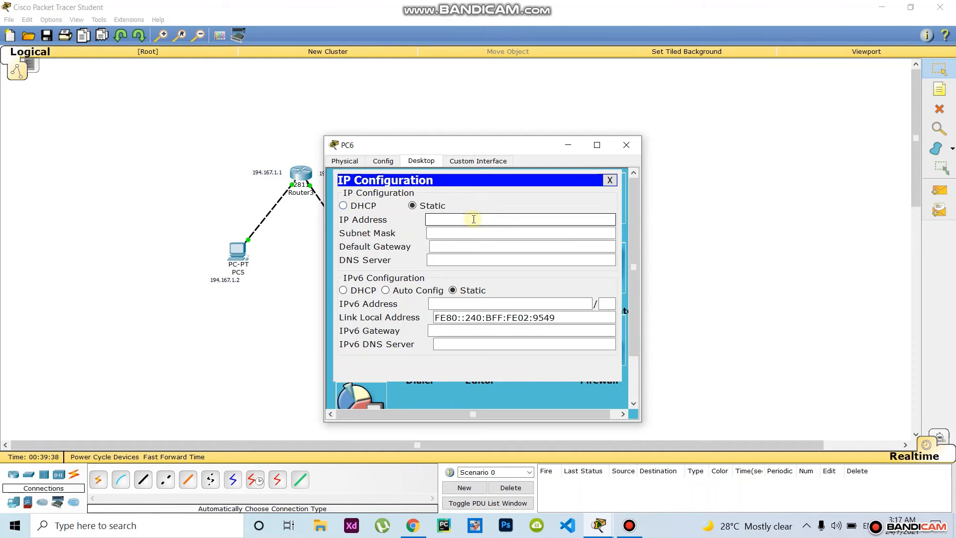
type("194.167.2.1")
key("BackSpace")
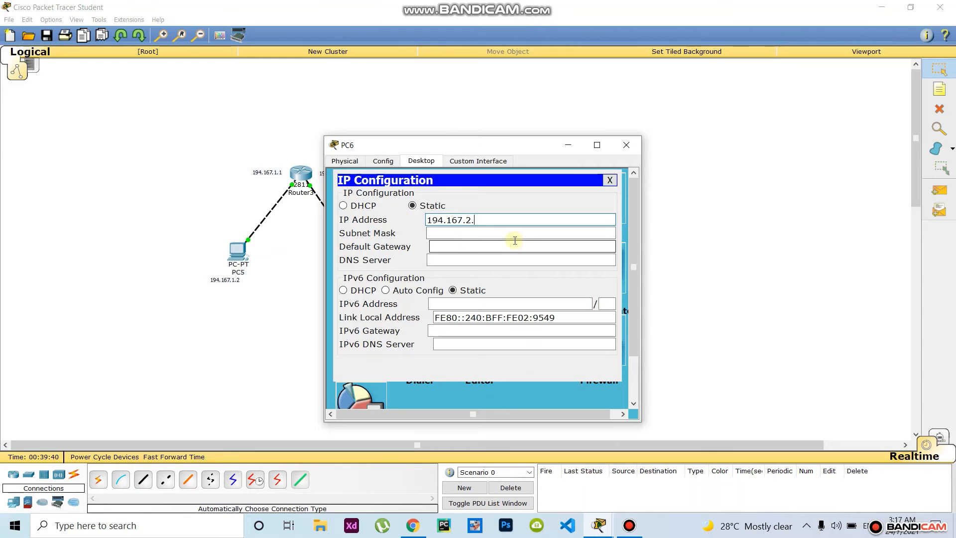
left_click_drag(498, 144, 692, 145)
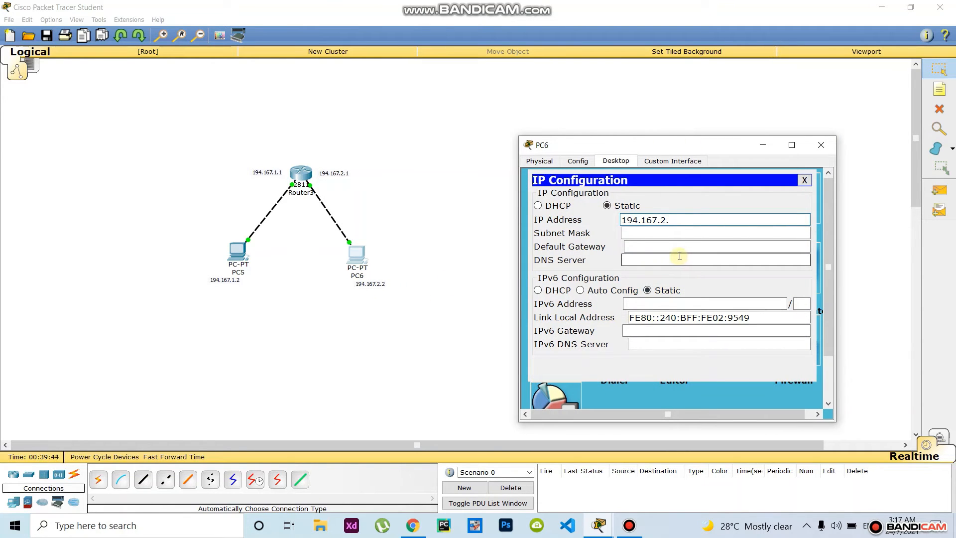
left_click(639, 247)
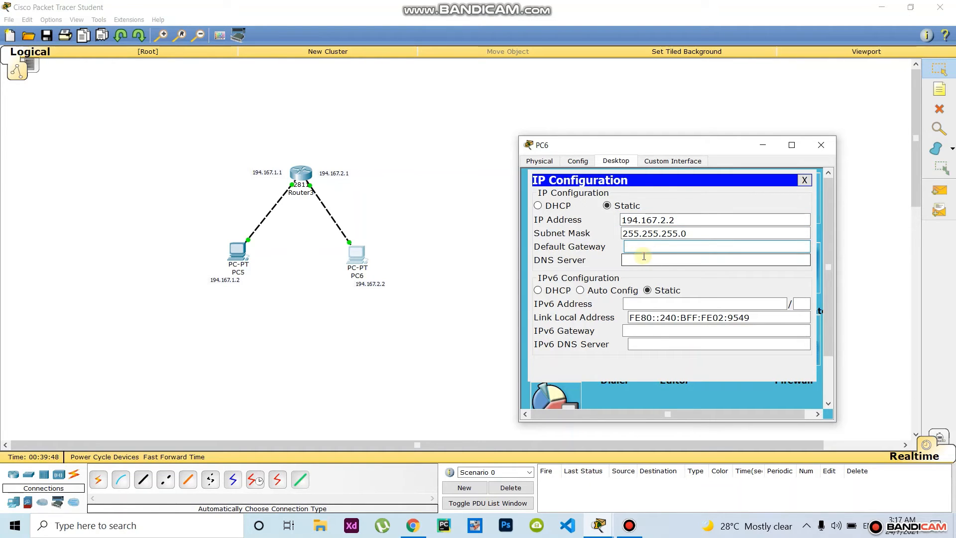
type("194.167.2.1")
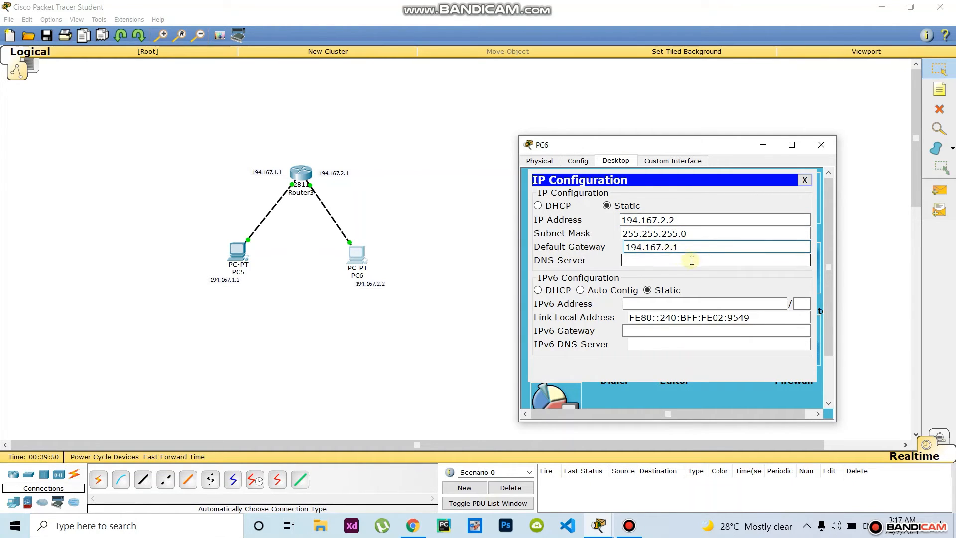
left_click(890, 272)
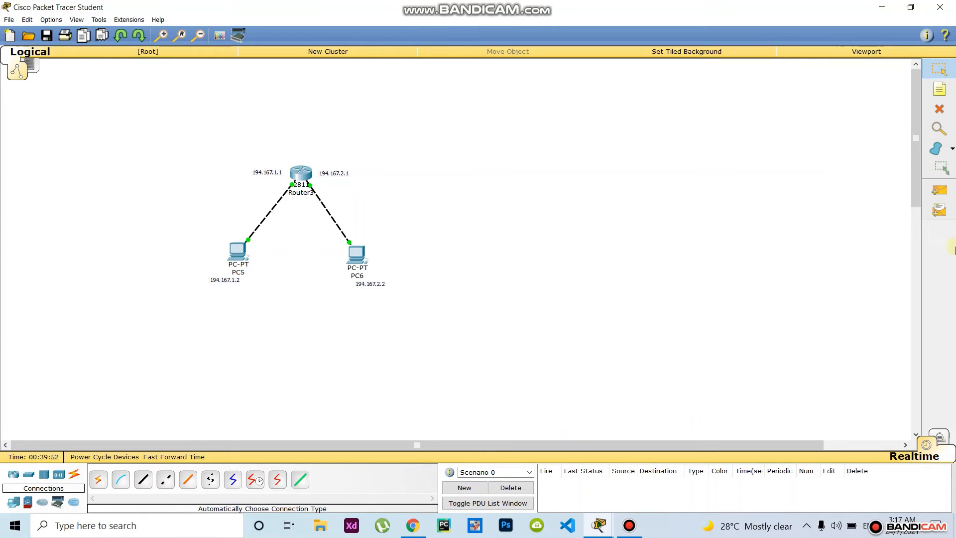
Step: Test the connection with two simple PDUs from PC5 to PC6 and one from PC6 to PC5
left_click(939, 190)
left_click(248, 240)
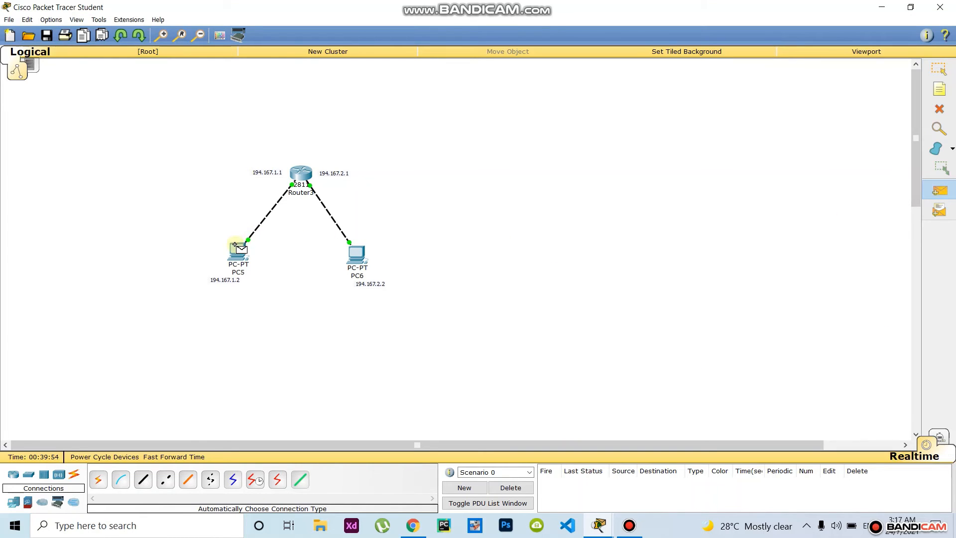
left_click(356, 255)
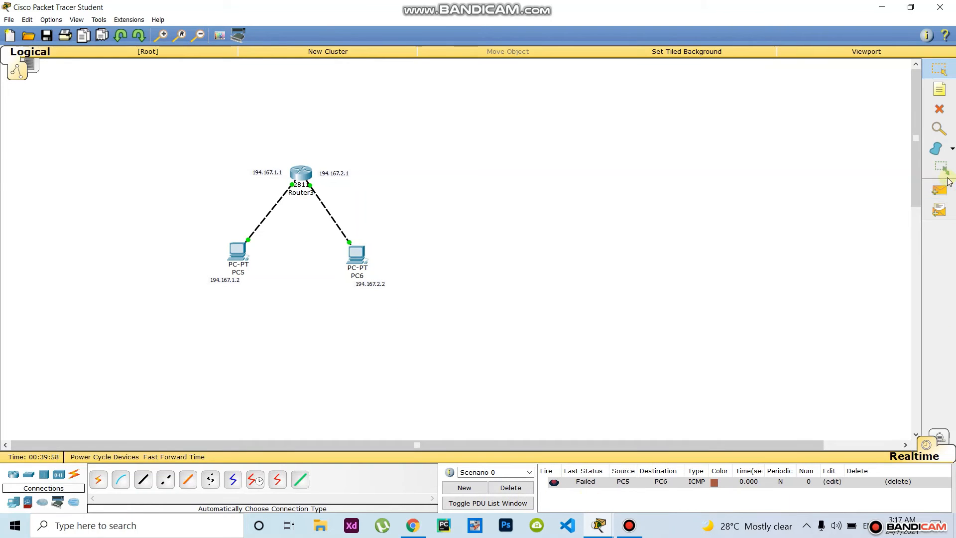
left_click(939, 190)
left_click(233, 249)
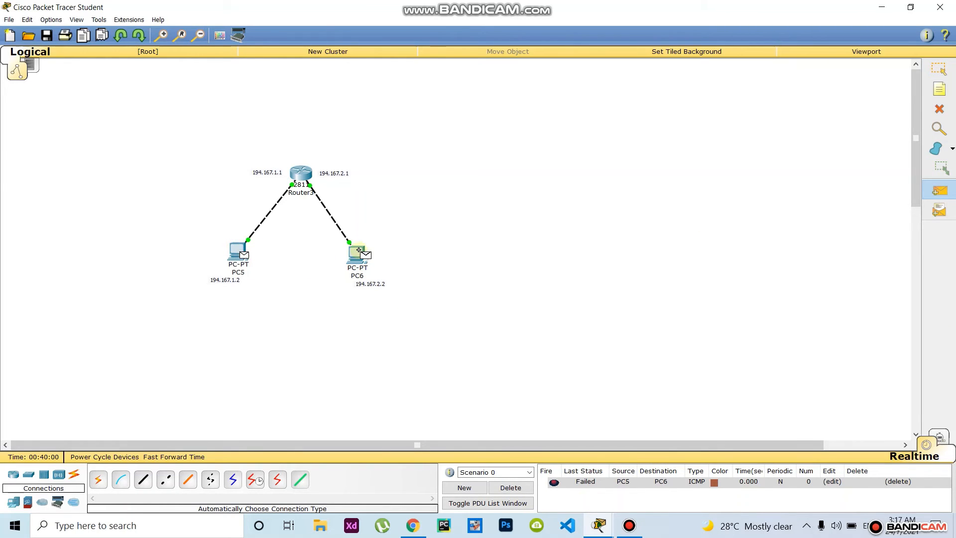
left_click(357, 254)
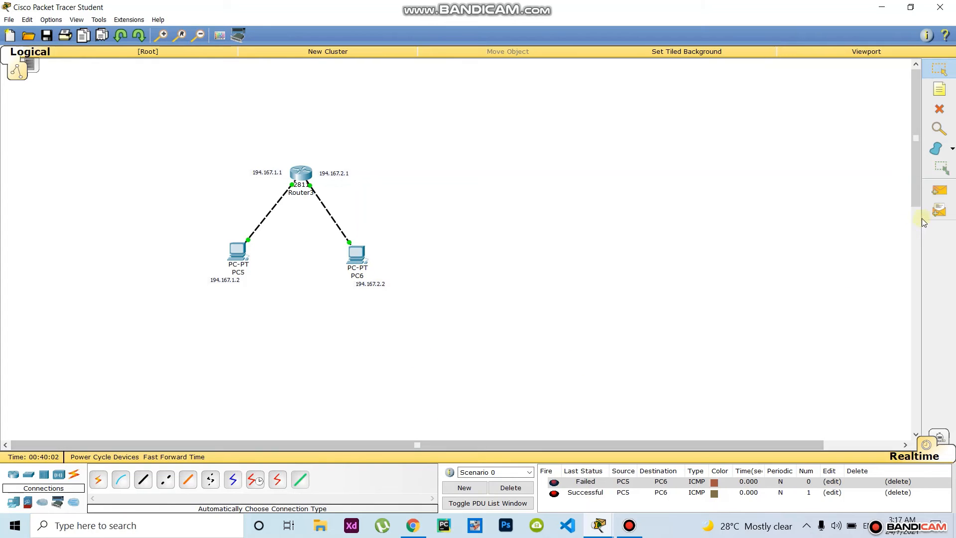
left_click(939, 190)
left_click(356, 254)
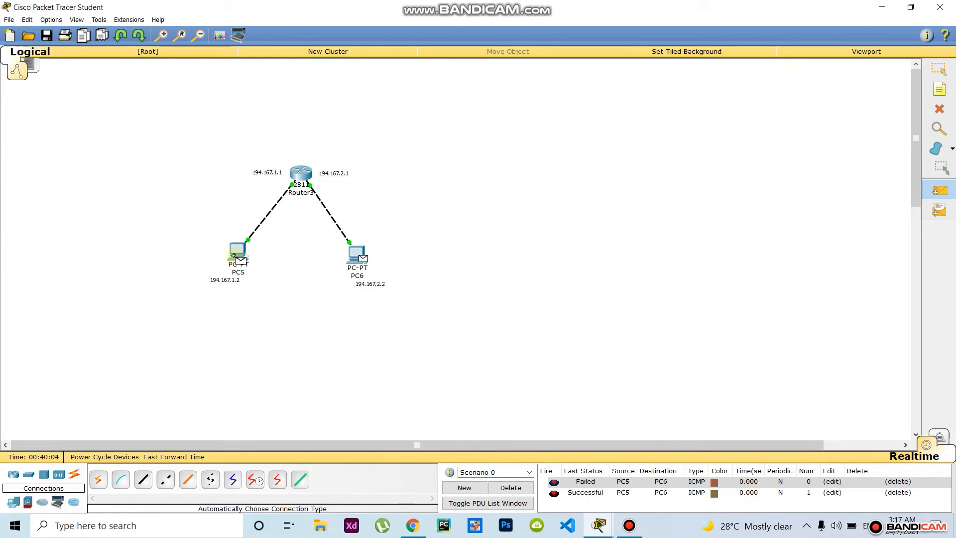
left_click(234, 252)
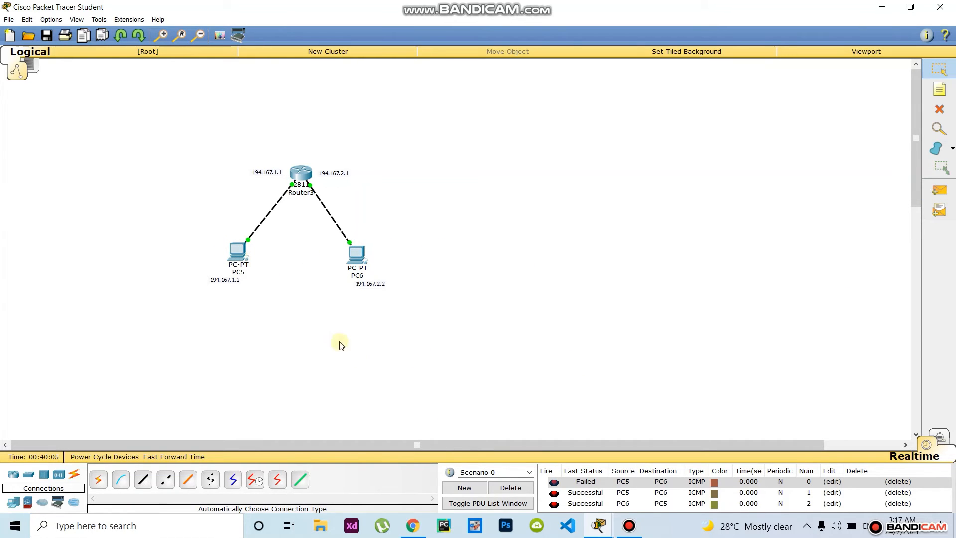
Step: Delete the scenario's test PDUs and move the 194.167.1.2 and 194.167.2.2 notes closer beneath PC5 and PC6
left_click(510, 487)
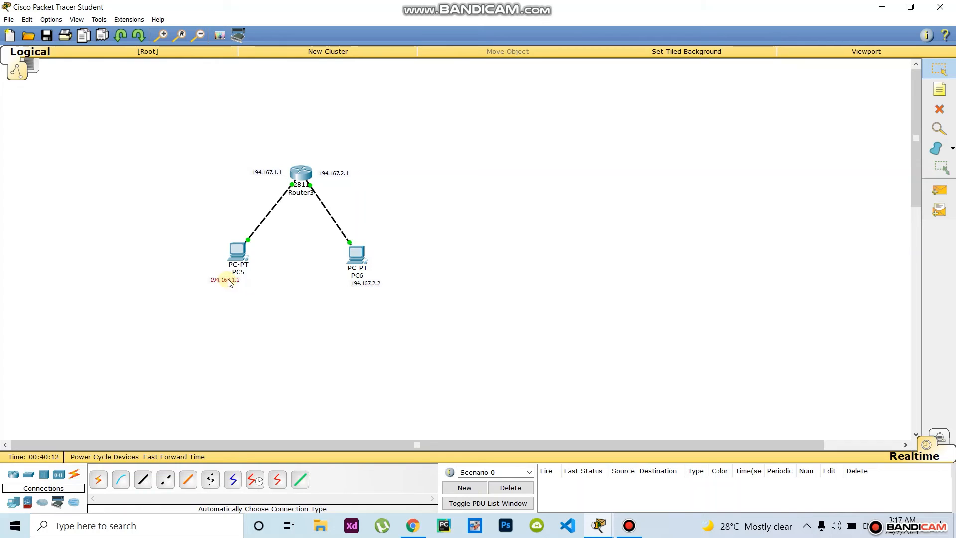
left_click_drag(229, 282, 237, 281)
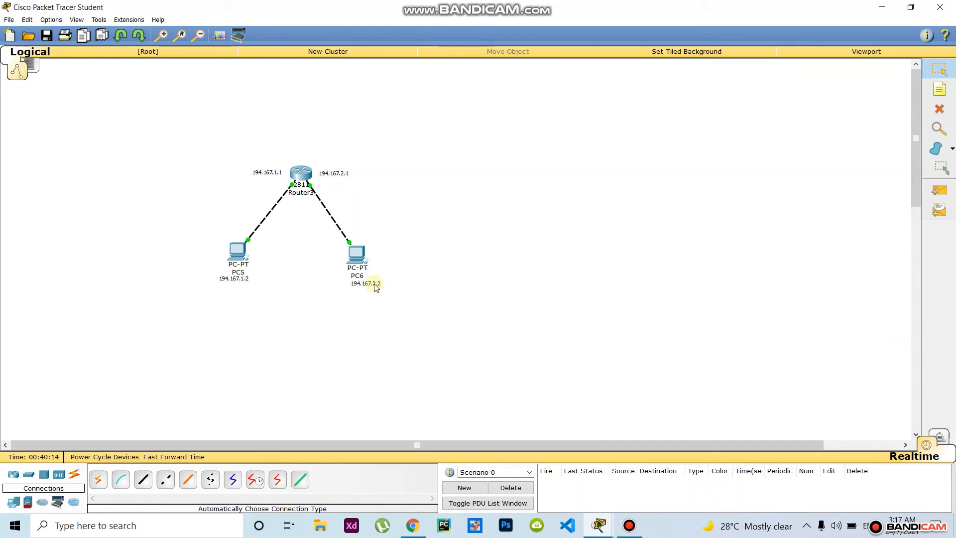
left_click_drag(375, 287, 378, 284)
Step: Send one simple PDU from PC5 to PC6 and one back from PC6 to PC5
left_click(940, 190)
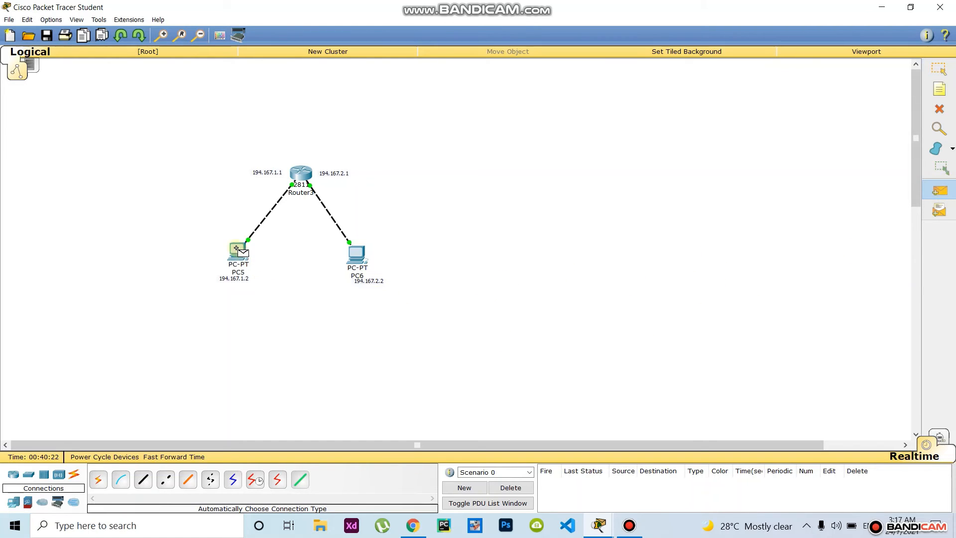
left_click(356, 253)
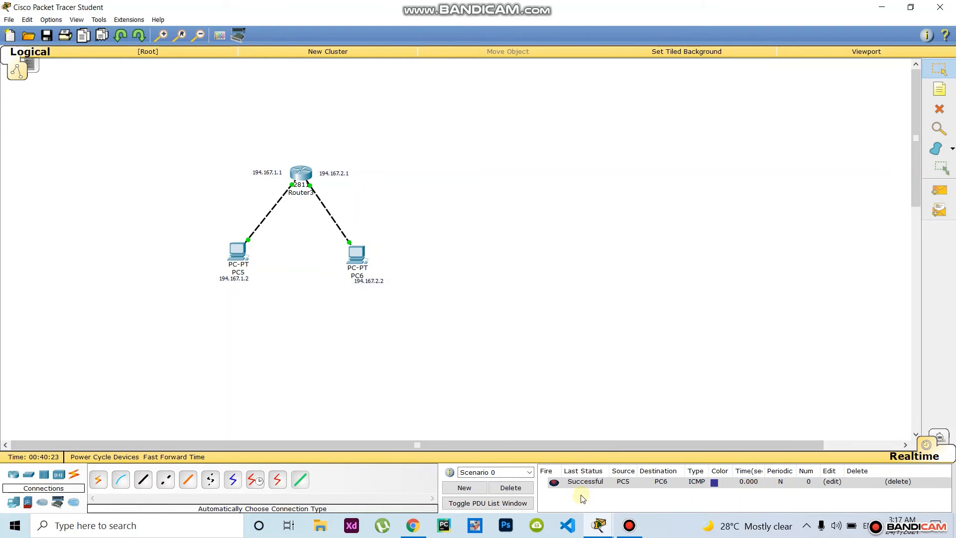
left_click(939, 190)
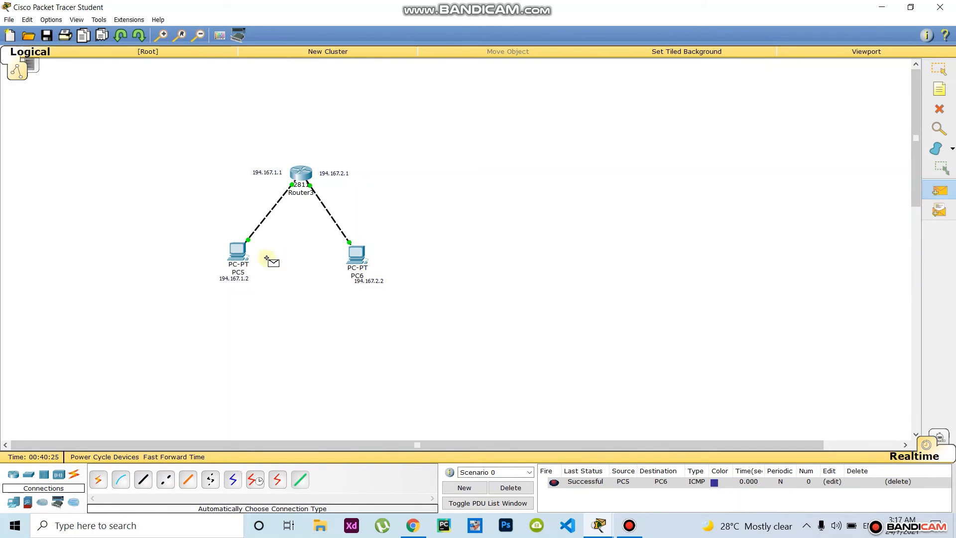
left_click(355, 248)
left_click(234, 248)
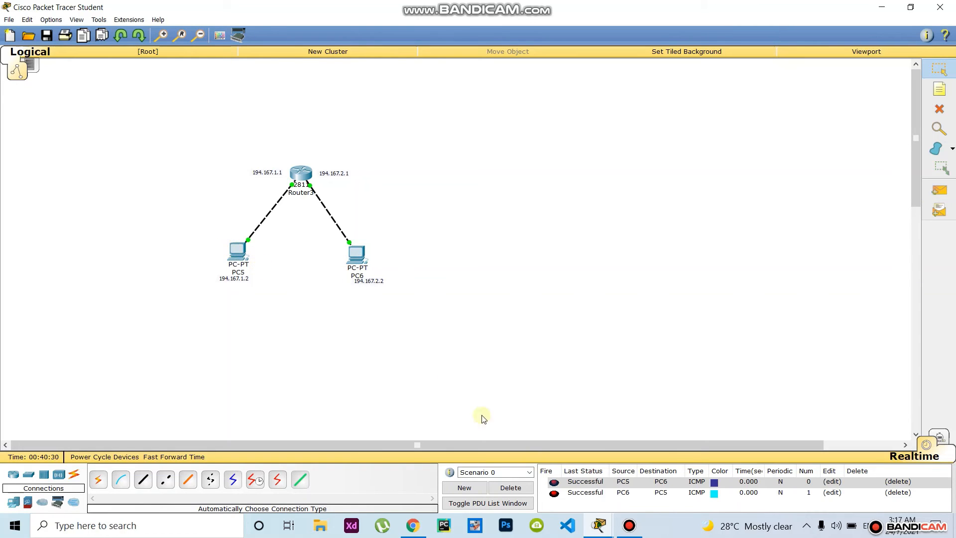
Step: Send one simple PDU from the router to PC5 and another from the router to PC6
left_click(944, 189)
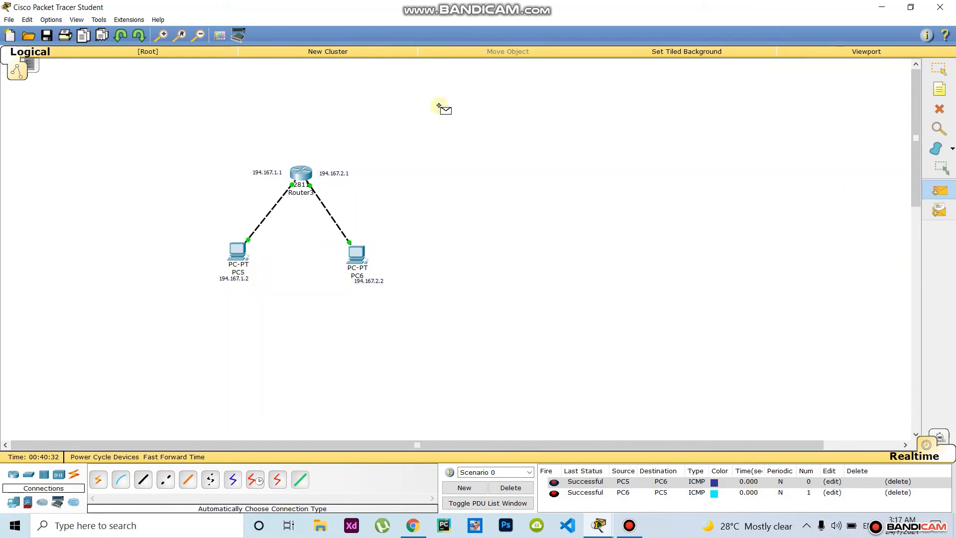
left_click(296, 170)
left_click(236, 251)
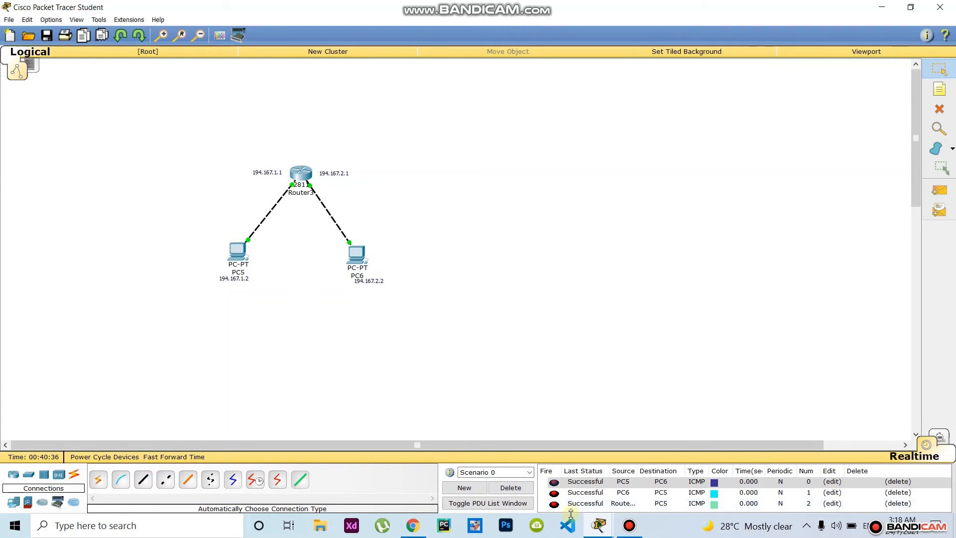
left_click(936, 189)
left_click(302, 174)
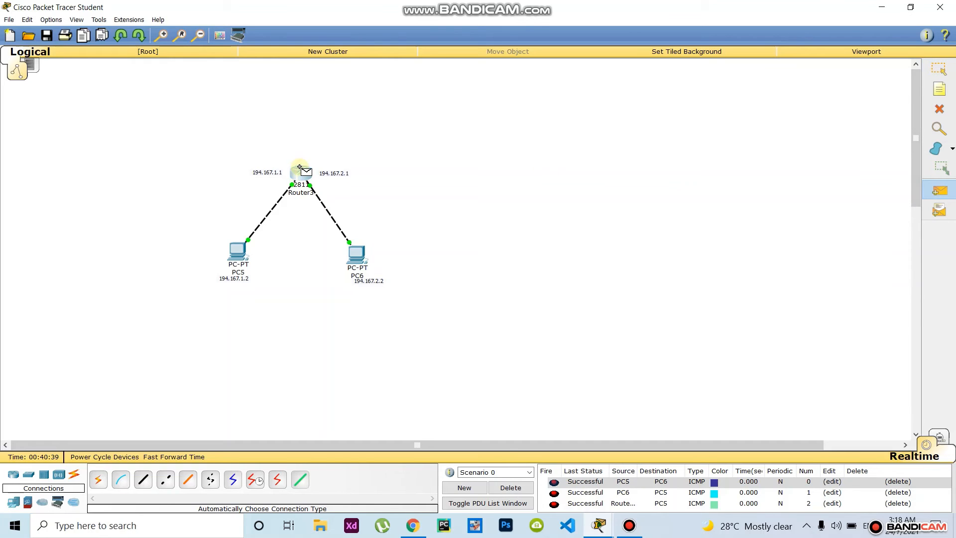
left_click(354, 252)
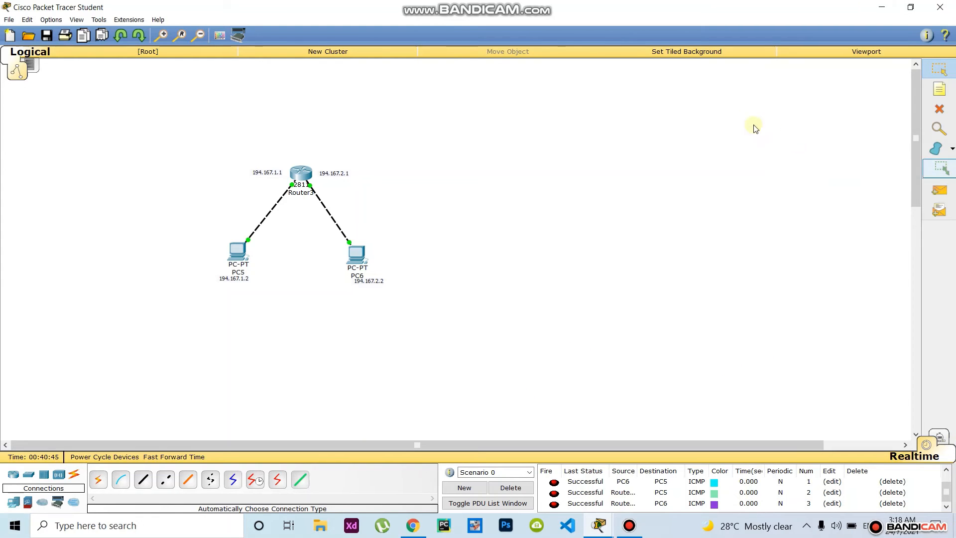
Step: Play the PDU traffic automatically in Simulation mode to watch the packets travel, and return to Realtime mode
left_click(940, 438)
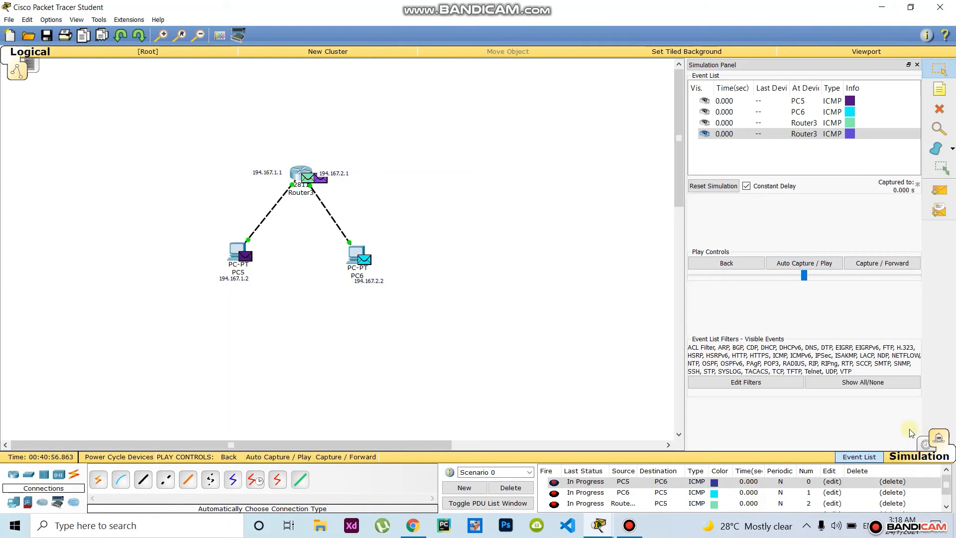
left_click(789, 265)
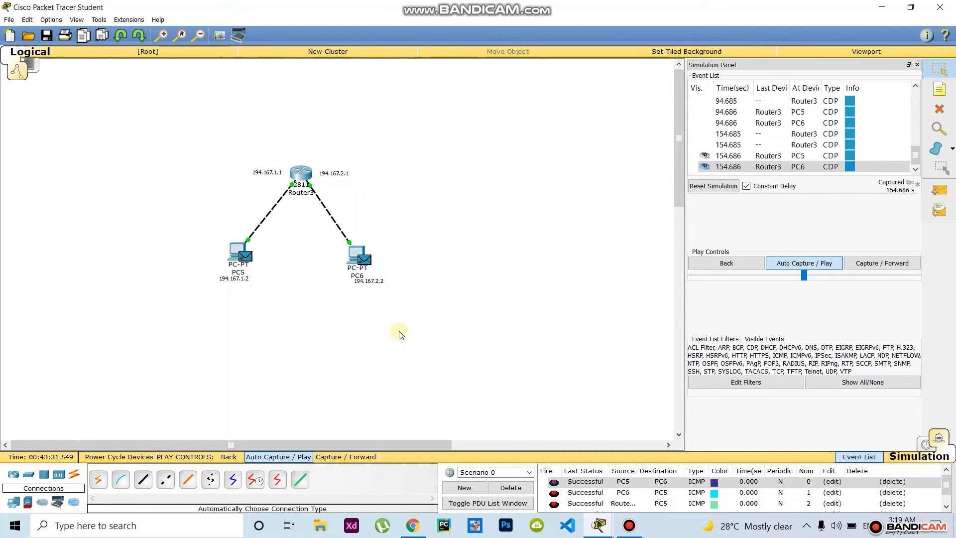
left_click(926, 450)
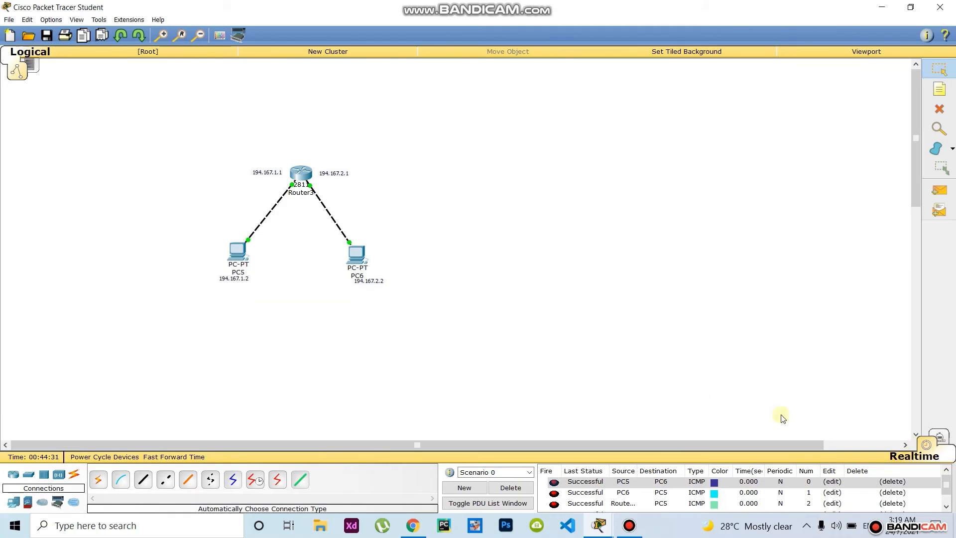
Step: Send another simple PDU from PC5 to PC6 and delete the scenario to clear the PDU list
left_click(936, 191)
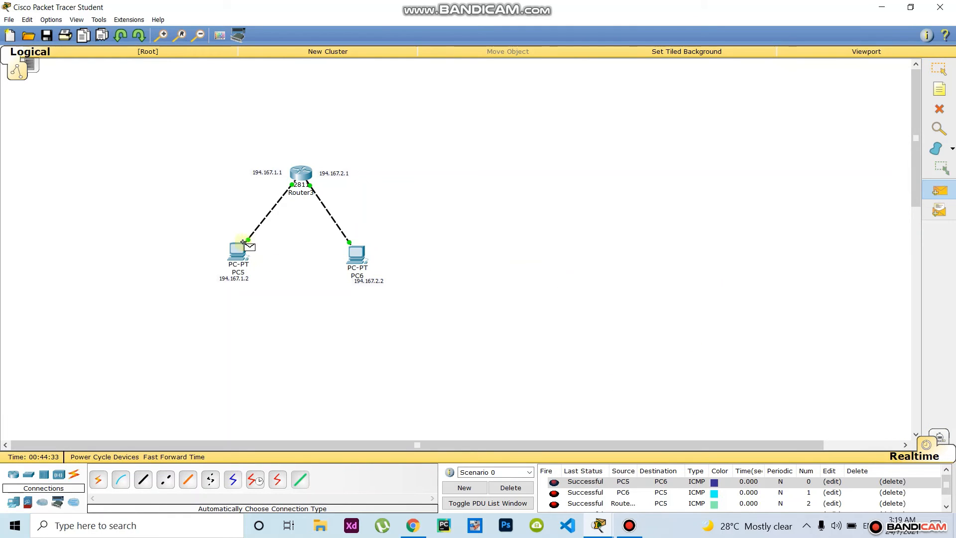
left_click(240, 251)
left_click(345, 248)
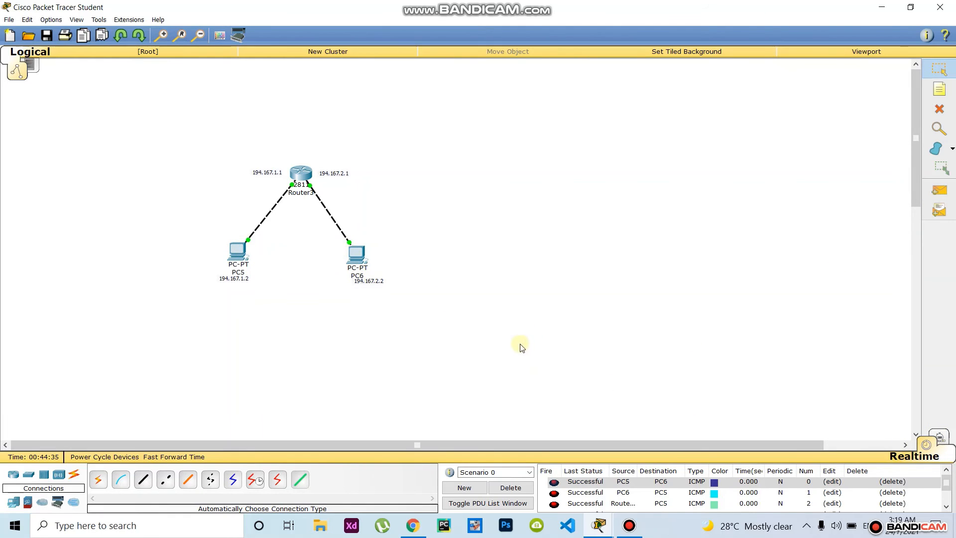
left_click(623, 482)
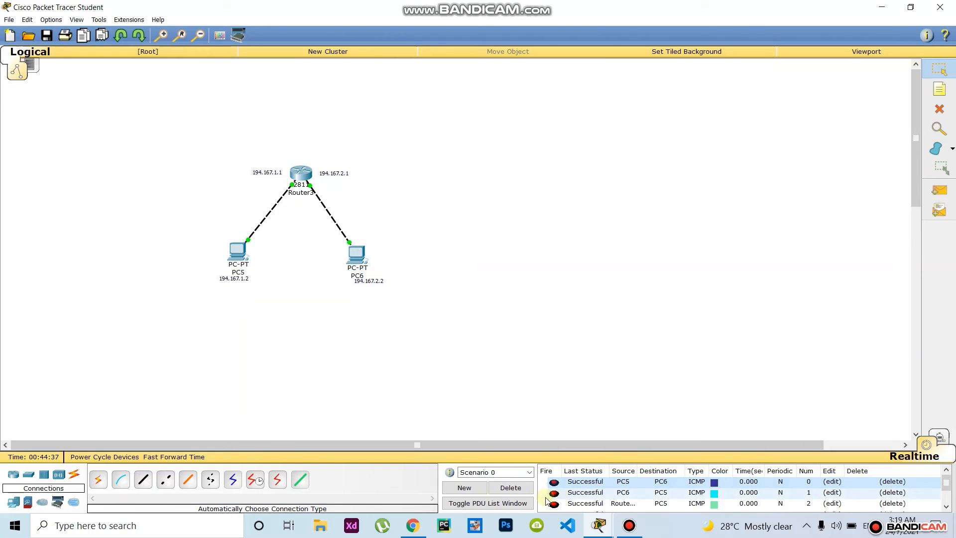
left_click(501, 487)
Step: Send two simple PDUs from PC5 to PC6 in the cleared scenario
left_click(939, 190)
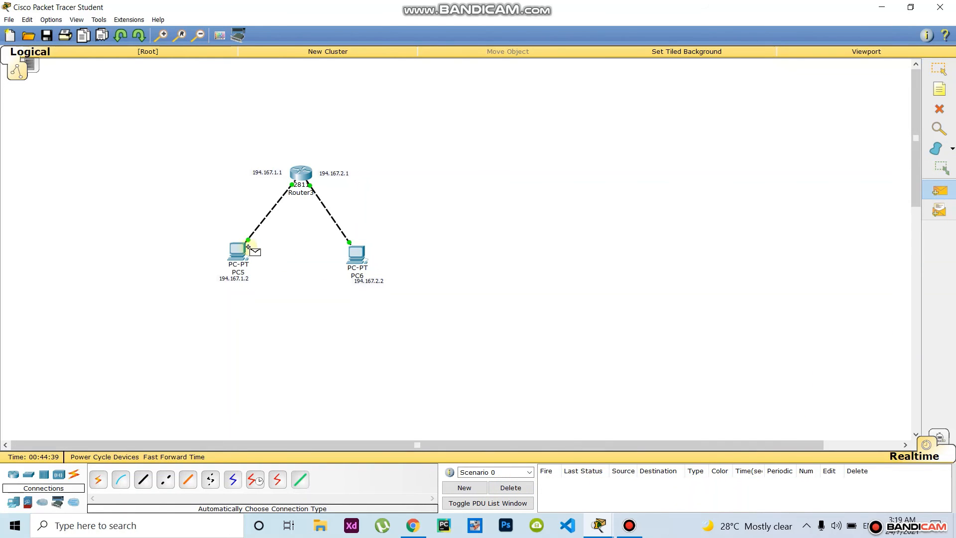
left_click(248, 248)
left_click(352, 251)
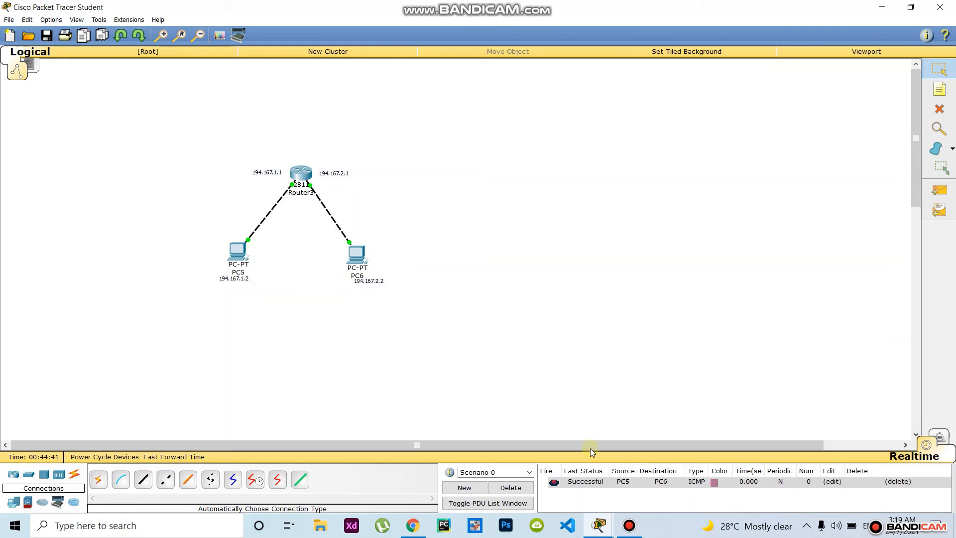
left_click(939, 190)
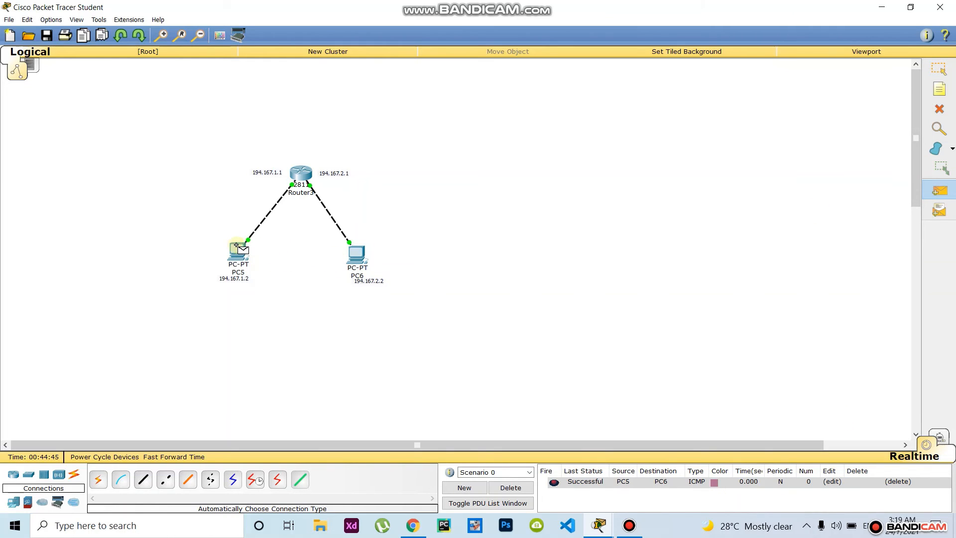
left_click(245, 250)
left_click(356, 255)
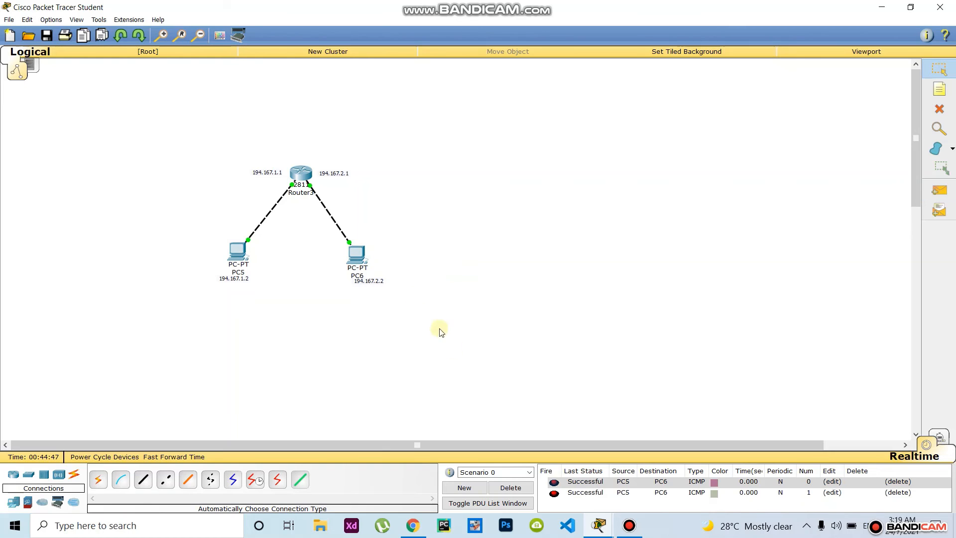
Step: Open PC5's address note, leave its text as it is, and open PC5's IP configuration for review
double_click(241, 280)
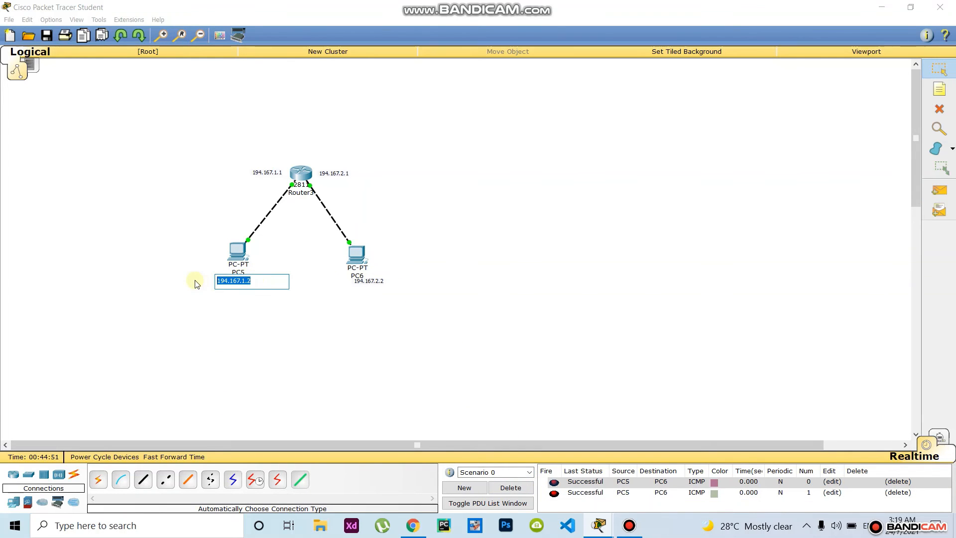
left_click(457, 316)
left_click(239, 255)
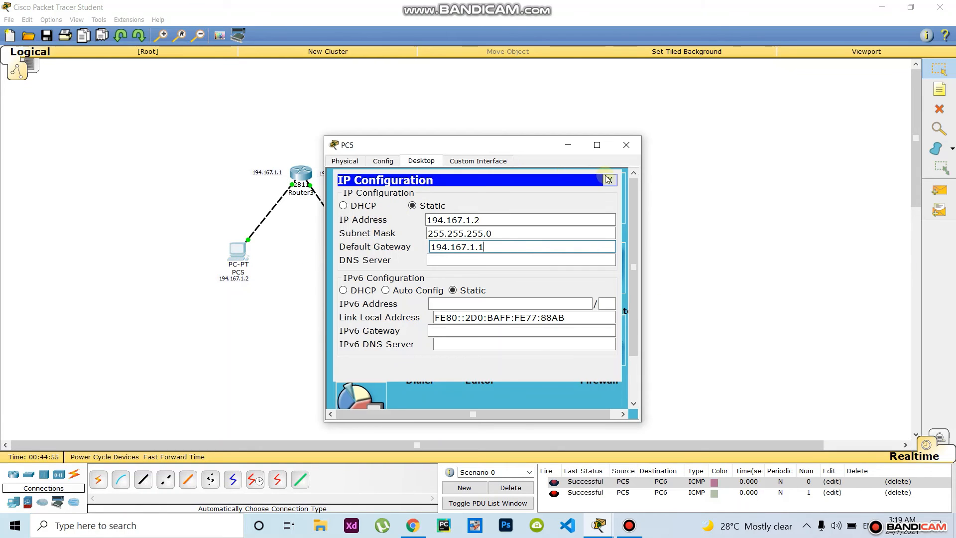
Step: Leave PC5's IP configuration and ping 194.167.1.2 from PC5's Command Prompt
left_click(610, 180)
left_click(551, 202)
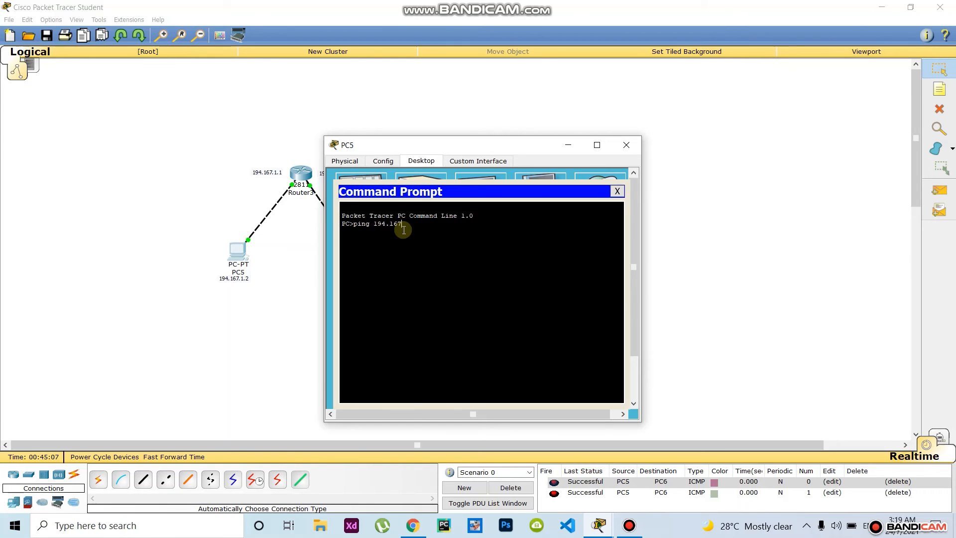
type(".")
key("BackSpace")
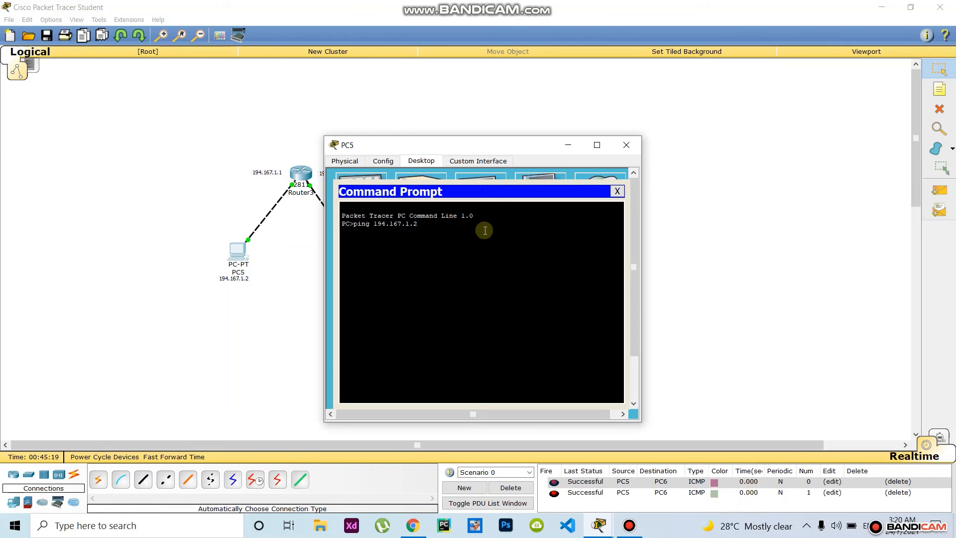
key("Return")
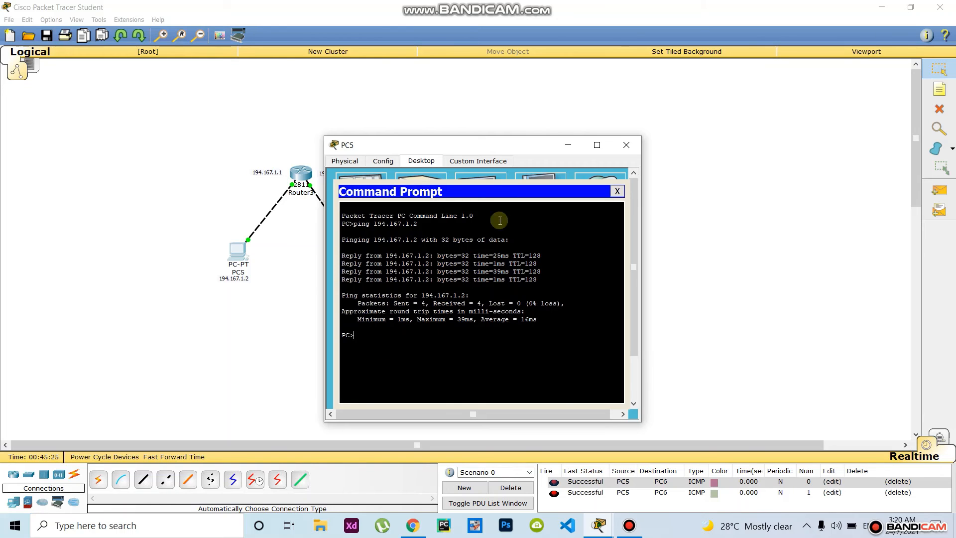
Step: Move PC5's window clear of the topology, ping 194.167.2.2 from its Command Prompt, and close the window
left_click_drag(477, 145, 624, 144)
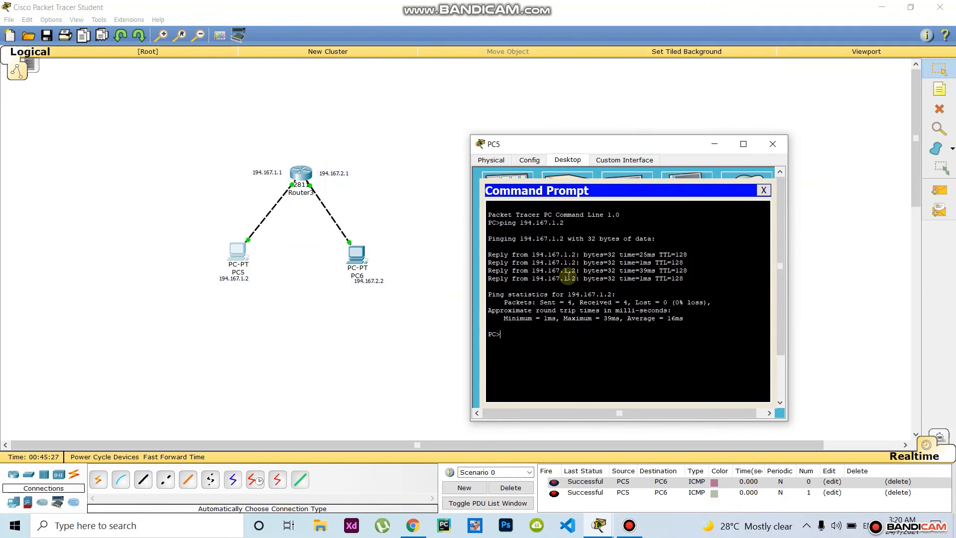
type("ping 194.167.2.2")
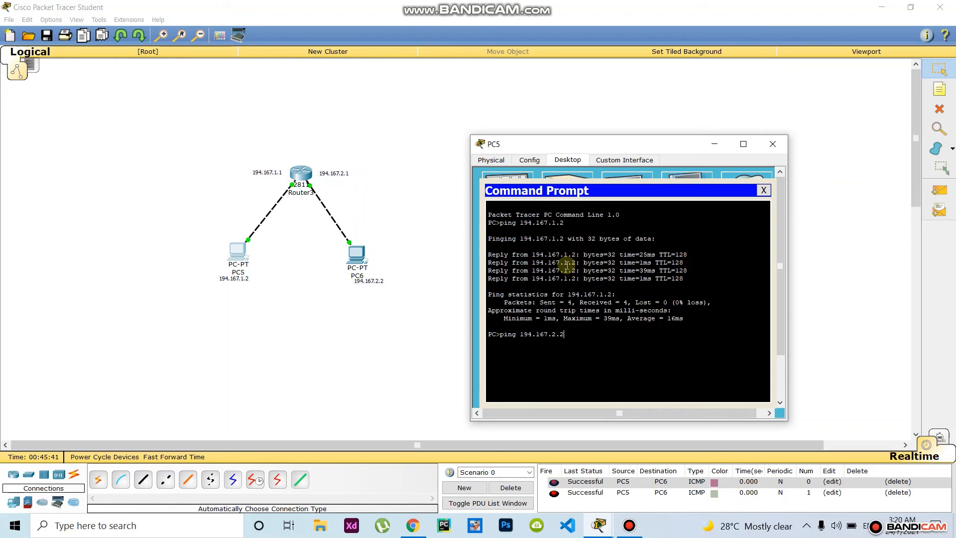
key("Return")
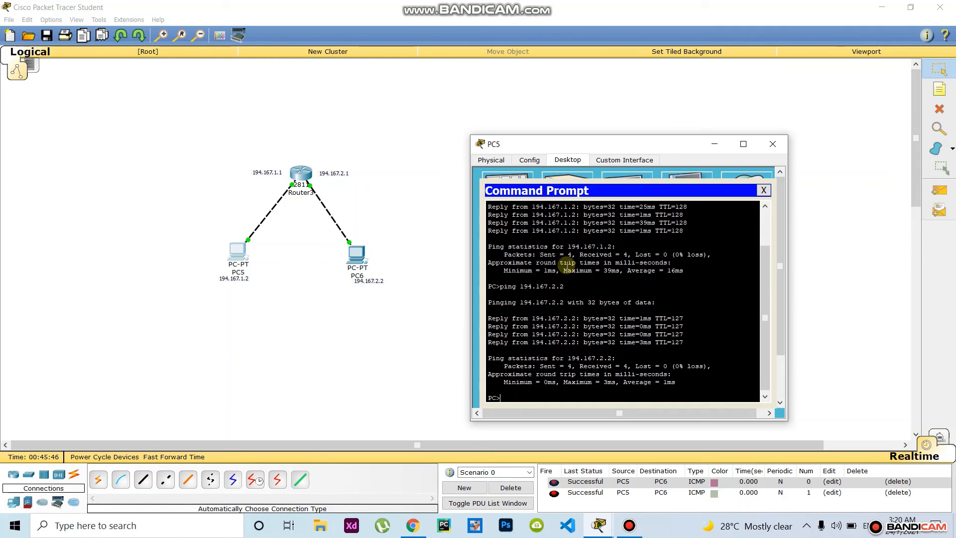
left_click(772, 144)
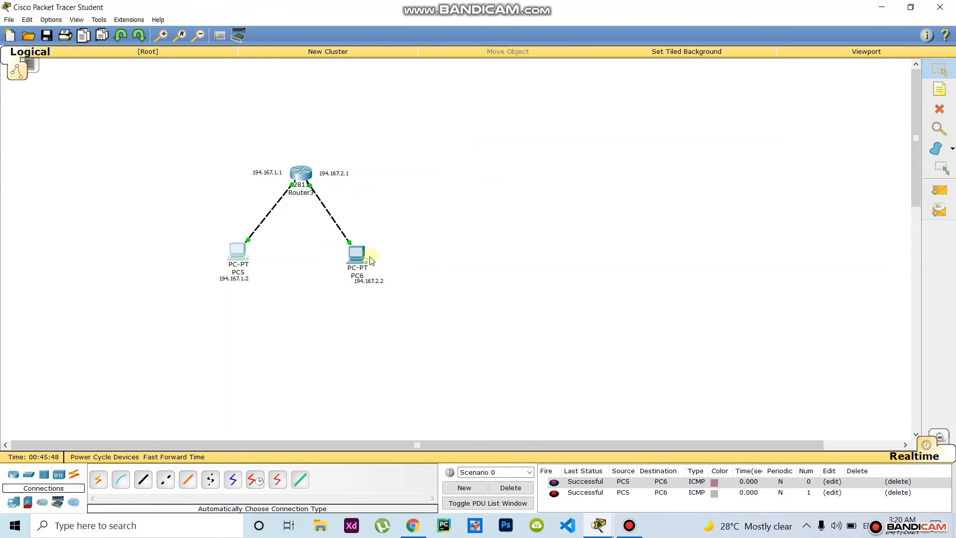
Step: Open PC6's Command Prompt in place of its IP configuration and ping 194.167.2.2
left_click(357, 254)
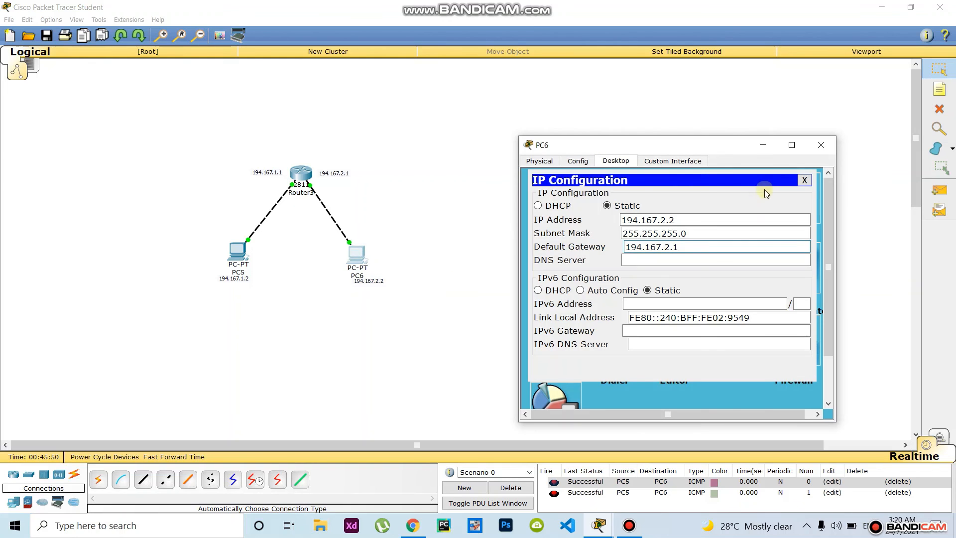
left_click(804, 180)
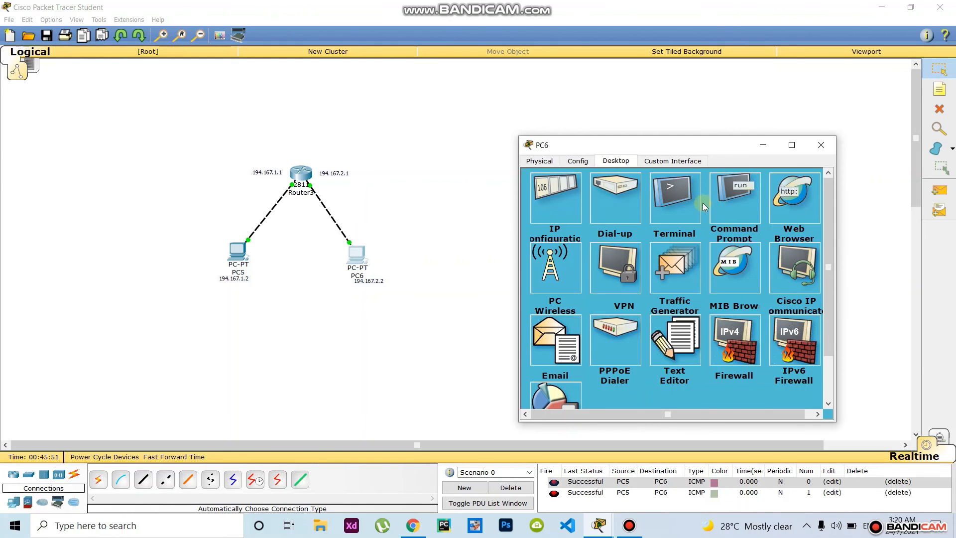
left_click(733, 201)
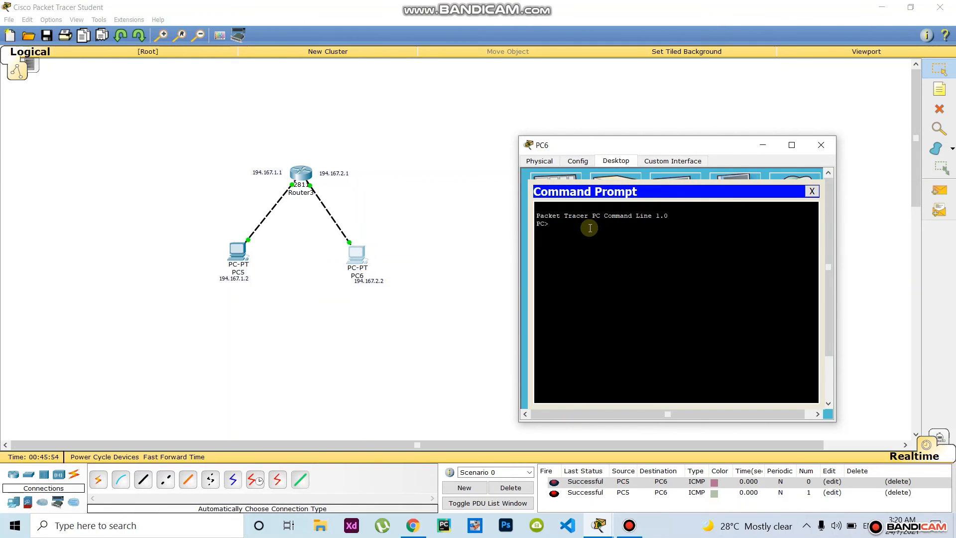
type("ping")
type("194.167.2.2")
key("Return")
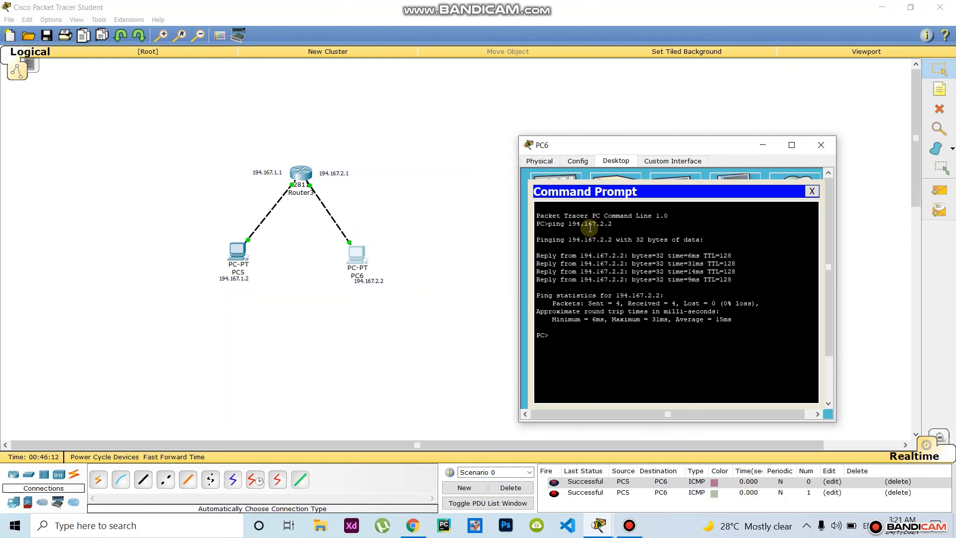
Step: Ping 194.167.1.2 from PC6's Command Prompt and close PC6's window
type("pi")
type("ng 194.167.1.2")
key("Return")
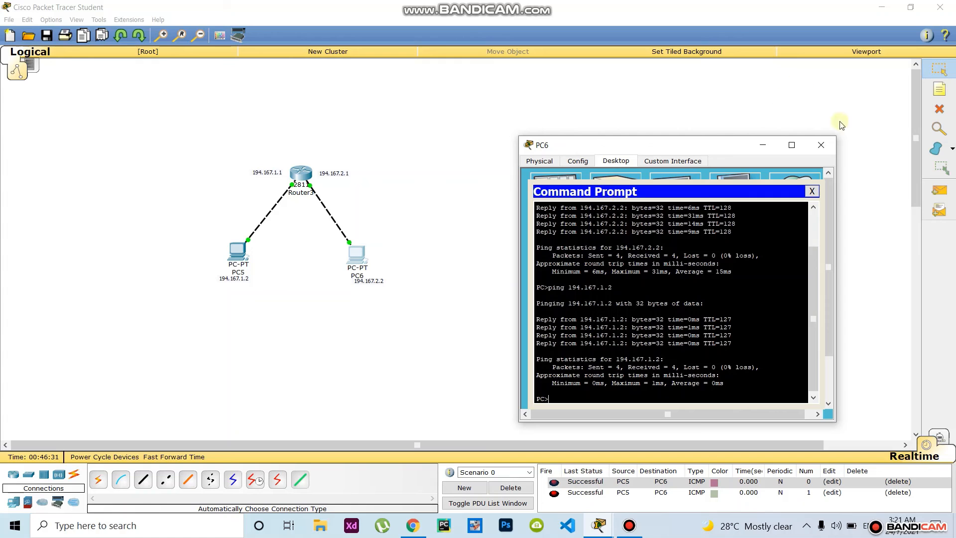
left_click(821, 145)
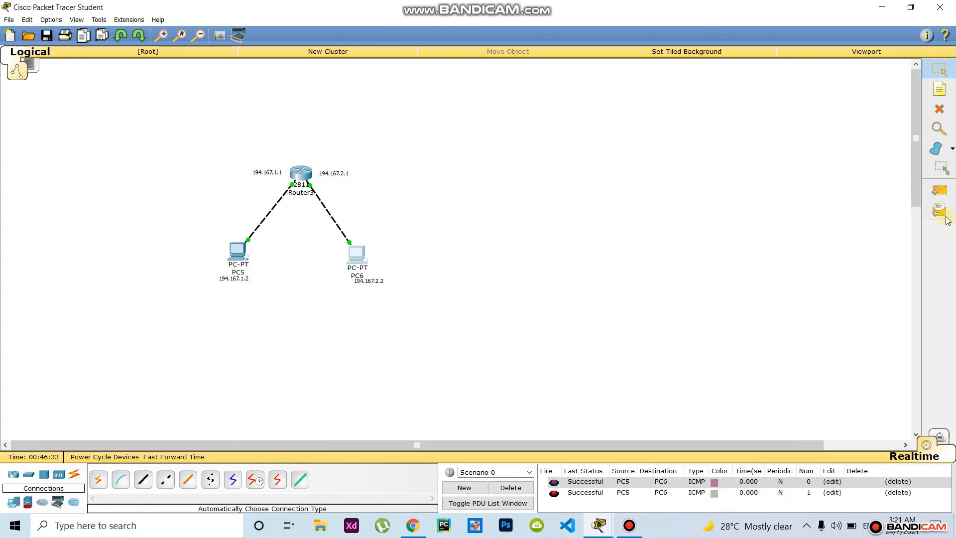
Step: Send a simple PDU from PC5 to PC6 and delete the scenario to empty the PDU list
left_click(939, 190)
left_click(237, 250)
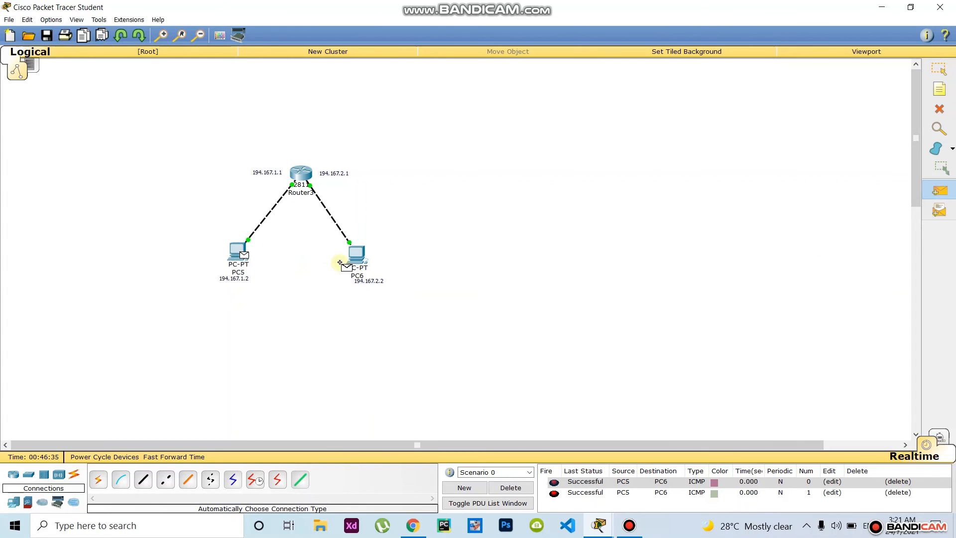
left_click(356, 255)
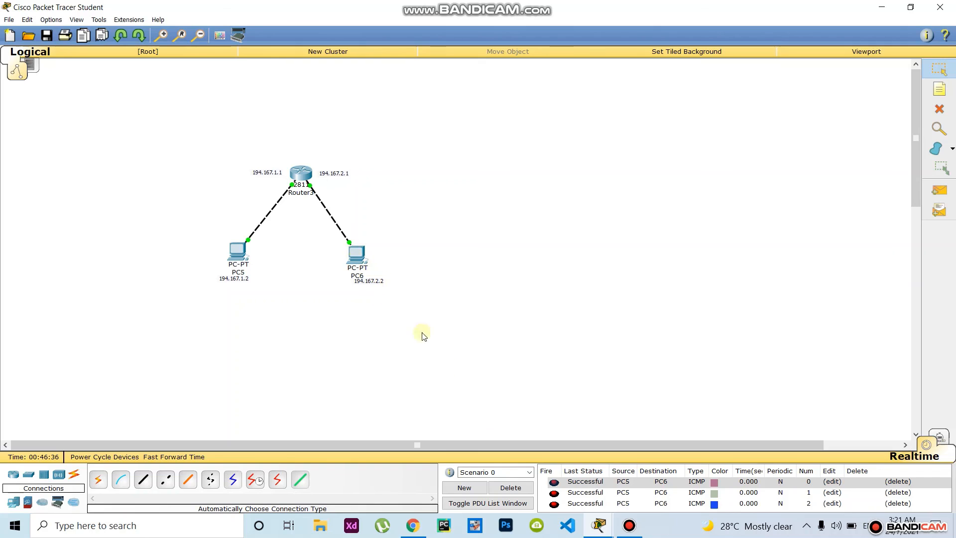
left_click(510, 487)
Step: Send simple PDUs from PC5 to PC6, from PC6 back to PC5, and once more from PC5 to PC6
left_click(940, 190)
left_click(238, 251)
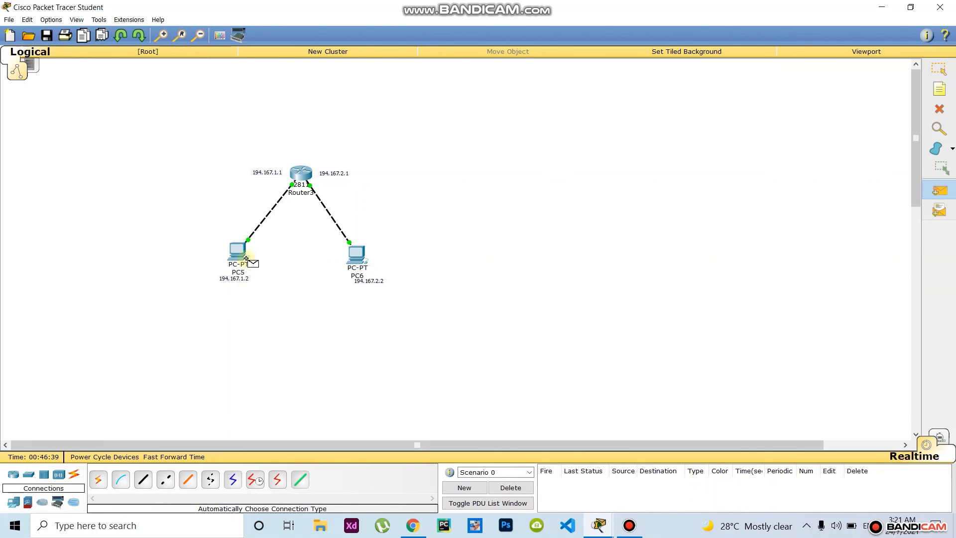
left_click(340, 250)
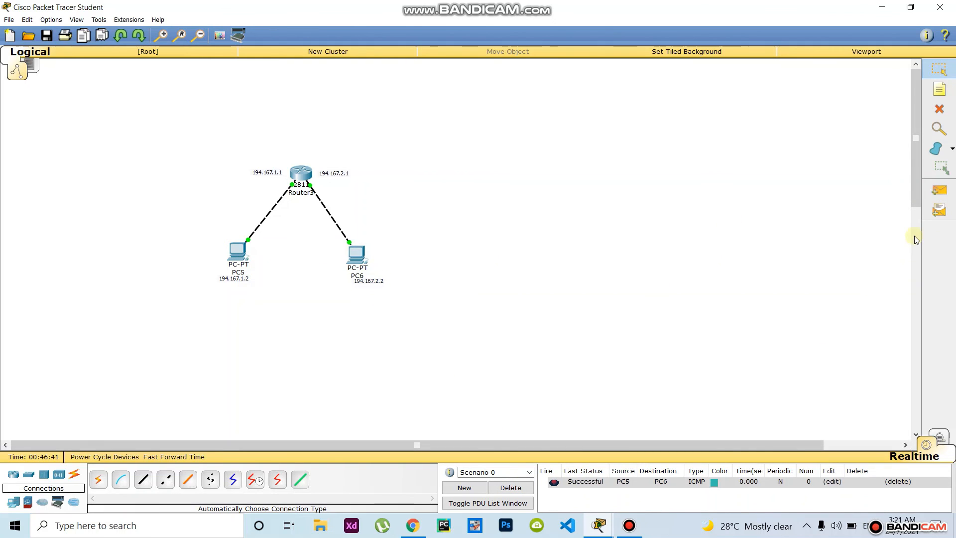
left_click(939, 190)
left_click(357, 255)
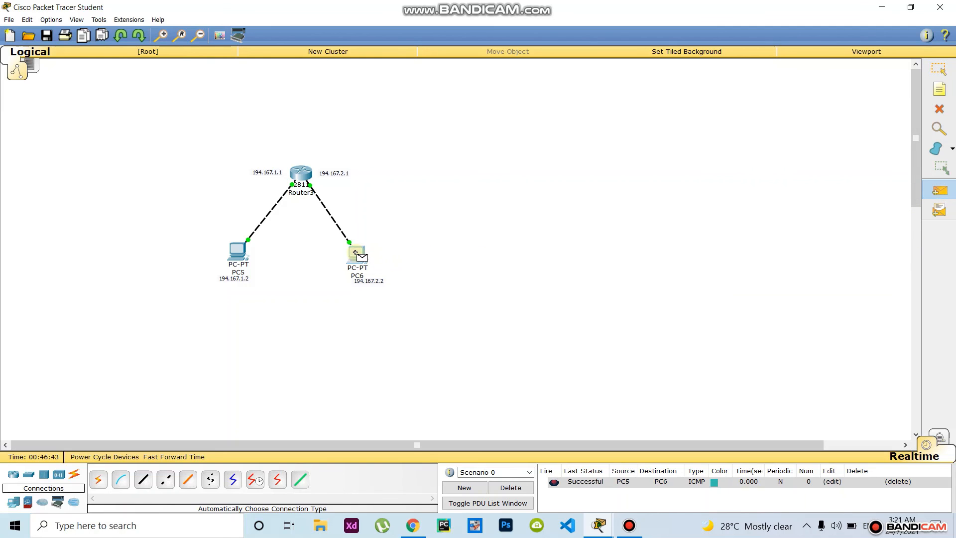
left_click(234, 248)
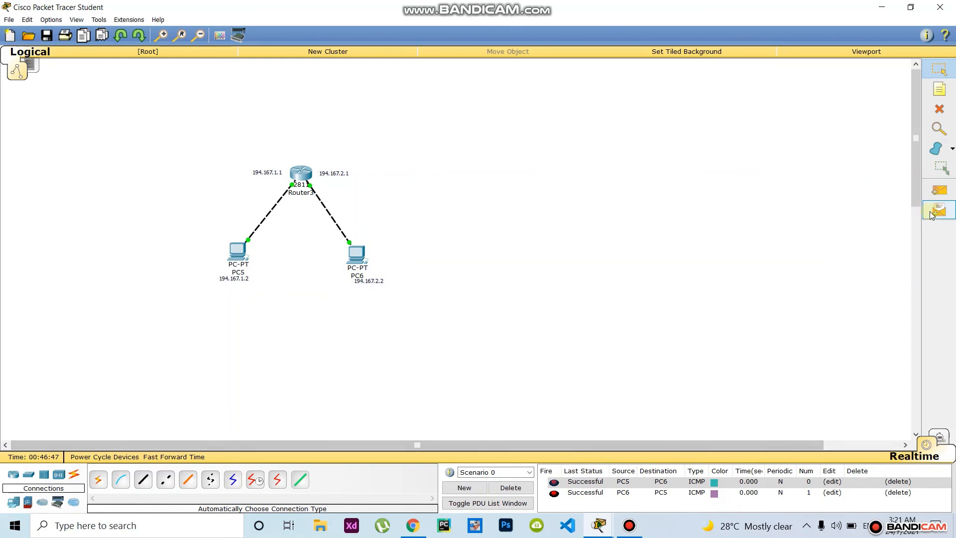
left_click(939, 190)
left_click(237, 250)
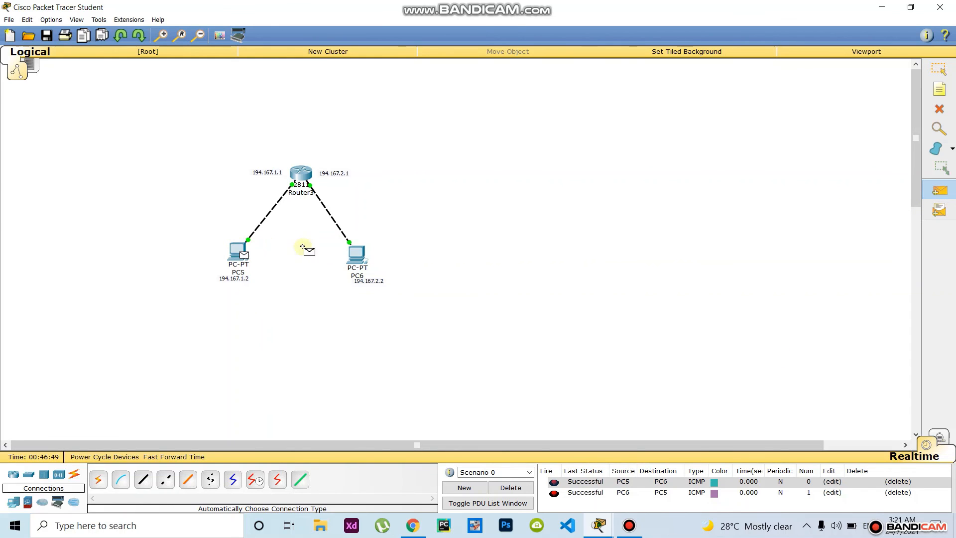
left_click(356, 255)
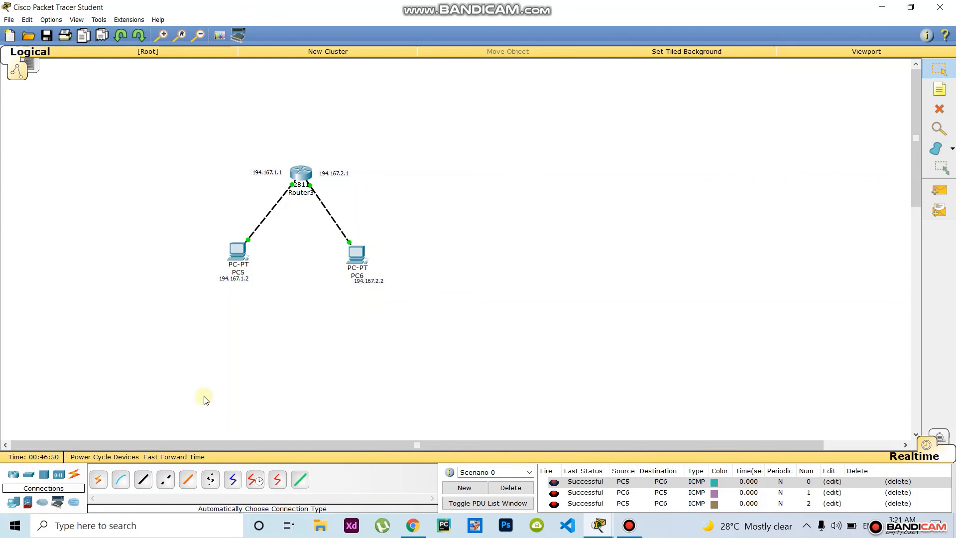
Step: Auto-play the PDU traffic between PC5 and PC6 in Simulation mode, then return to Realtime mode
left_click(940, 437)
left_click(799, 261)
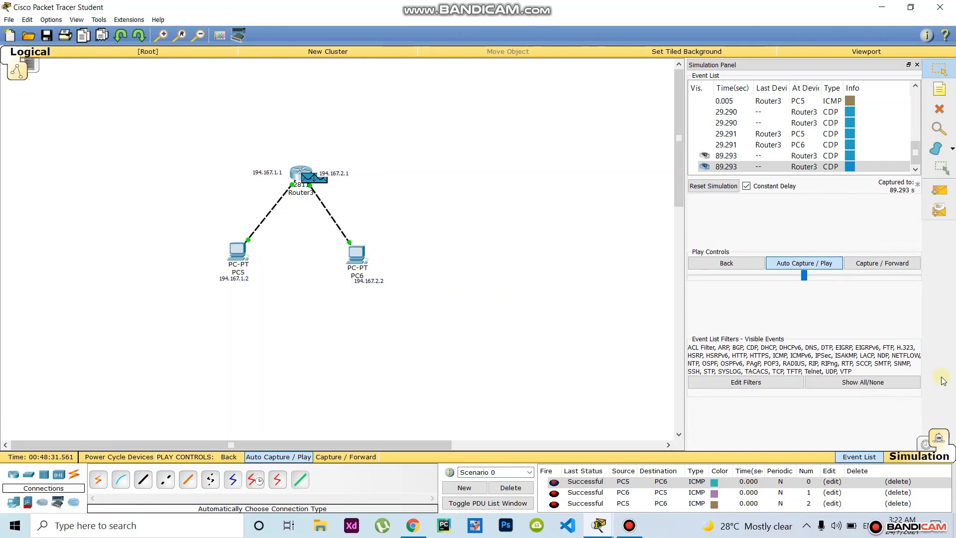
left_click(925, 445)
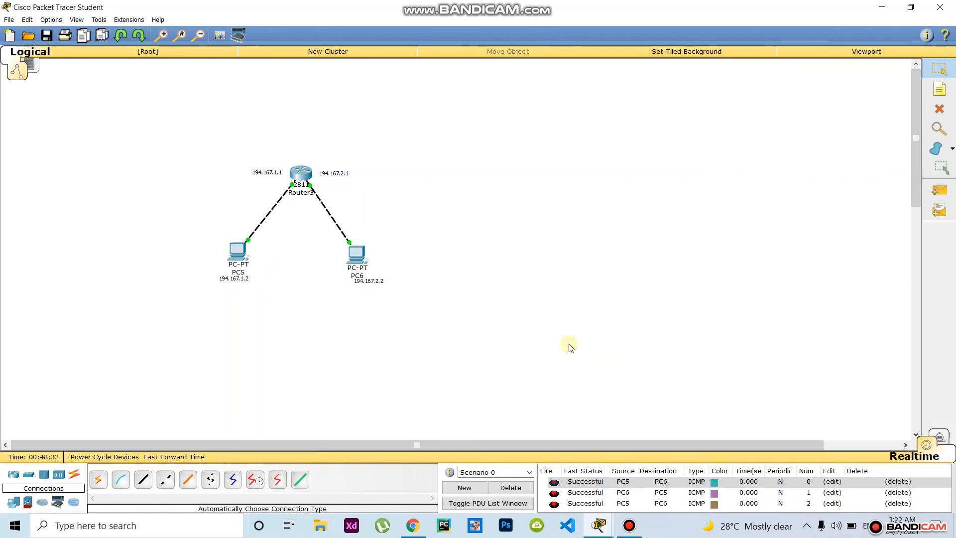